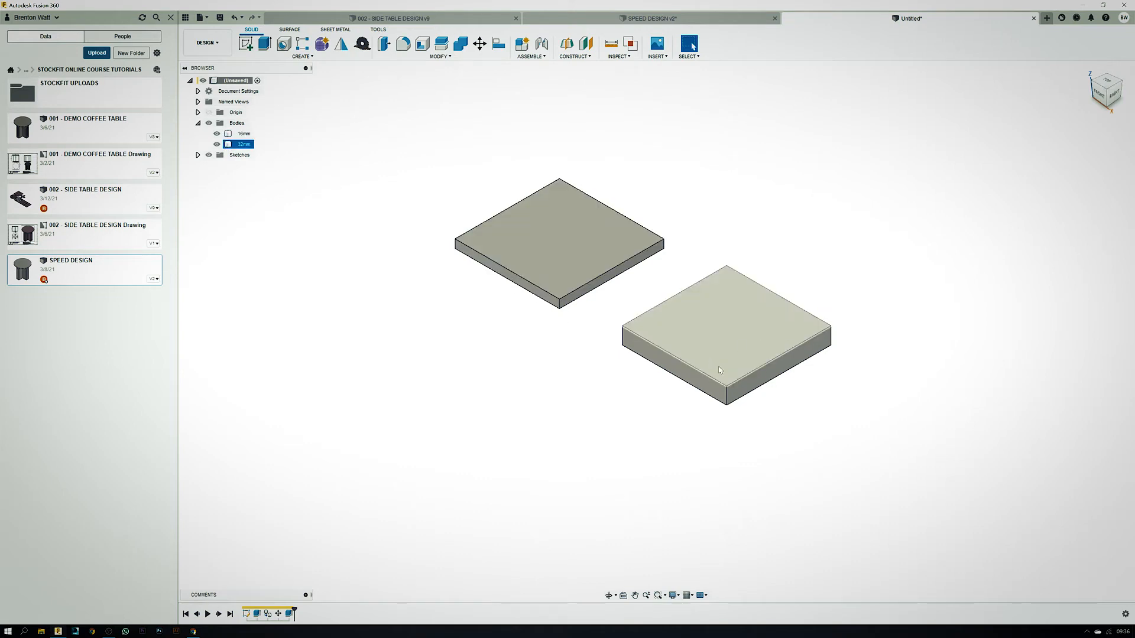
scroll(700, 397, "down", 1)
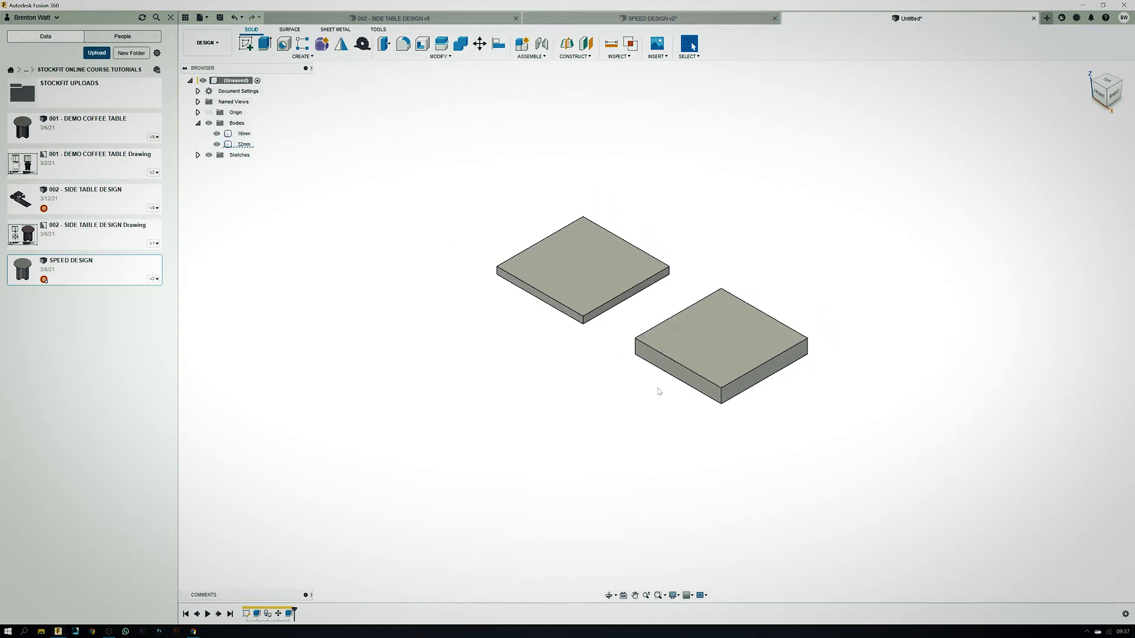
scroll(628, 383, "up", 1)
scroll(627, 383, "down", 1)
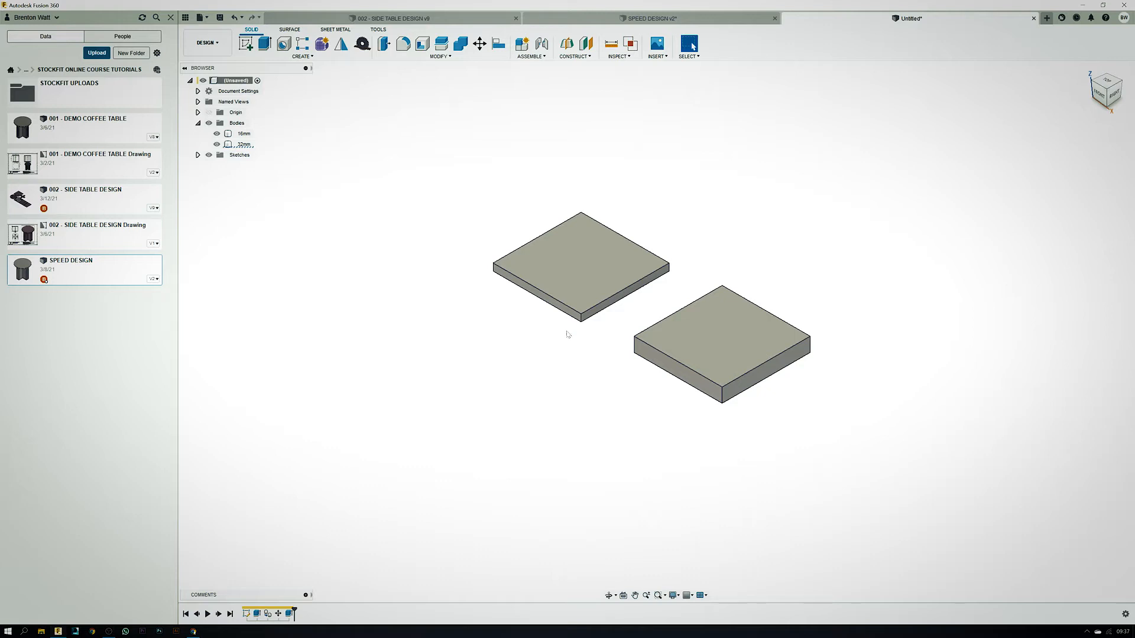
left_click(495, 267)
left_click(490, 267)
scroll(668, 295, "down", 1)
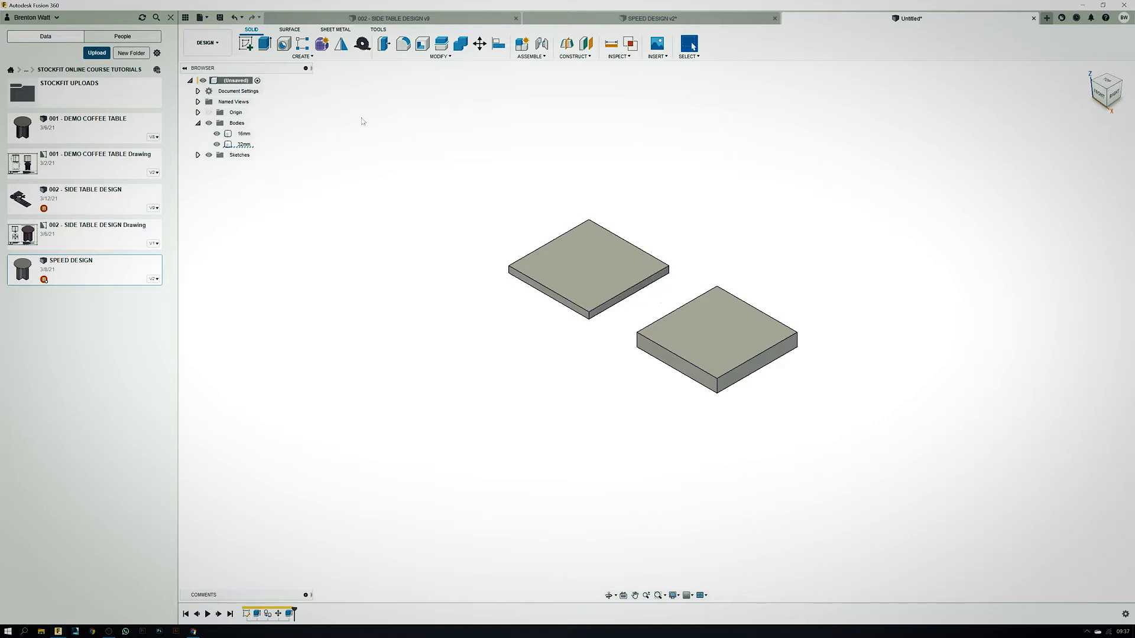
Switch to the Manufacture workspace, start a new milling setup and open its stock settings
left_click(207, 43)
left_click(208, 142)
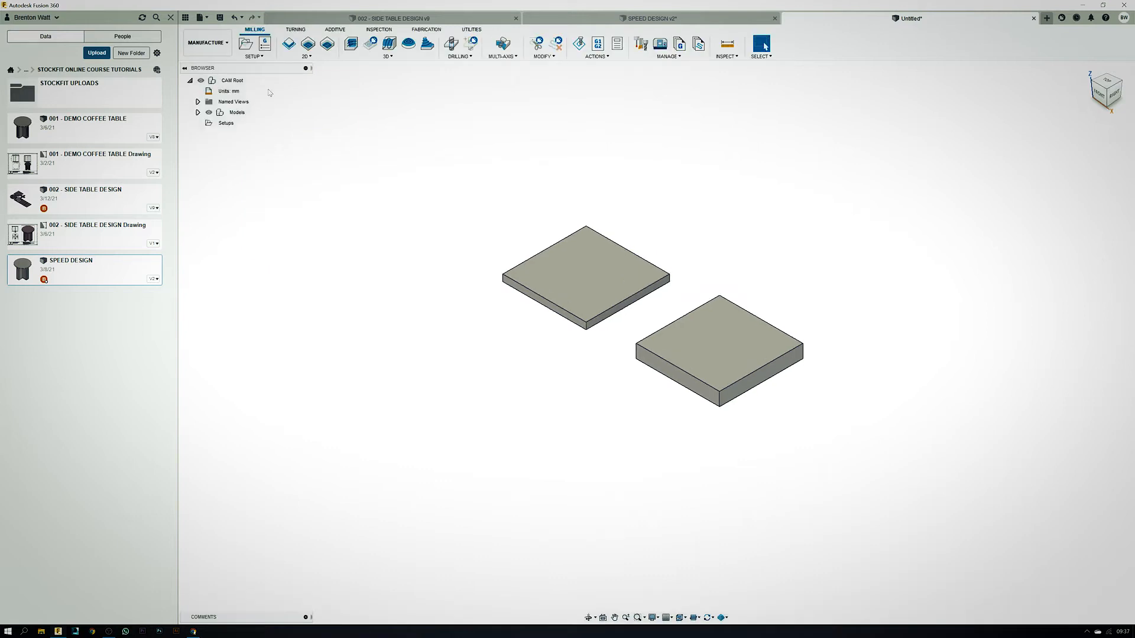
left_click(246, 44)
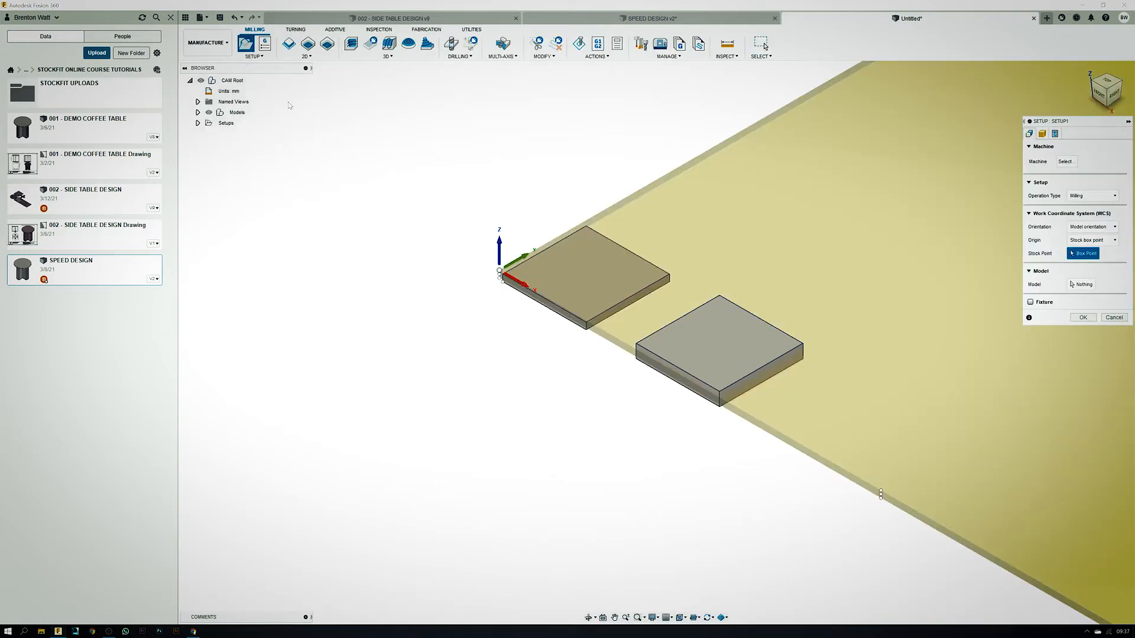
scroll(650, 333, "down", 10)
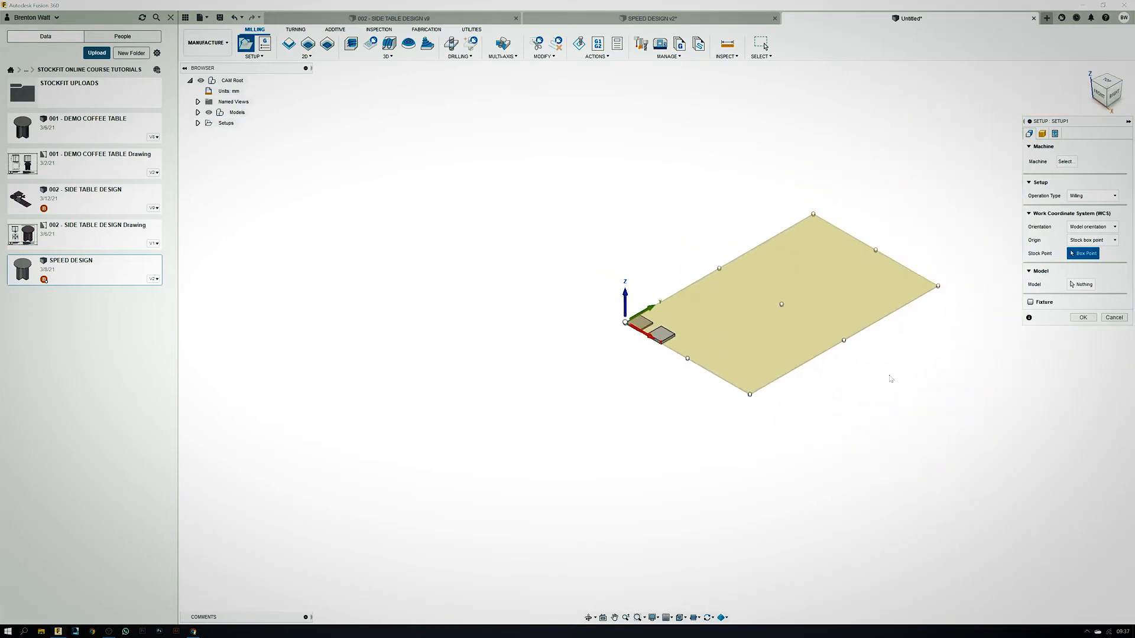
scroll(891, 379, "up", 2)
left_click(1042, 133)
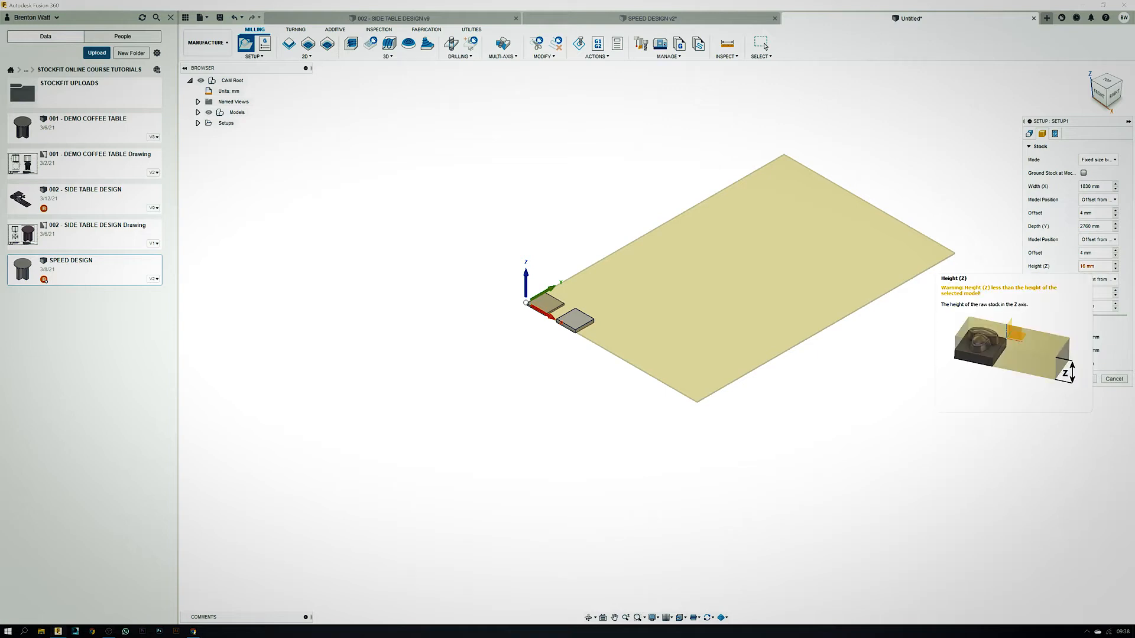
Assign the 16mm body as the setup's model, check the fixed-size stock values and create the setup
left_click(1029, 134)
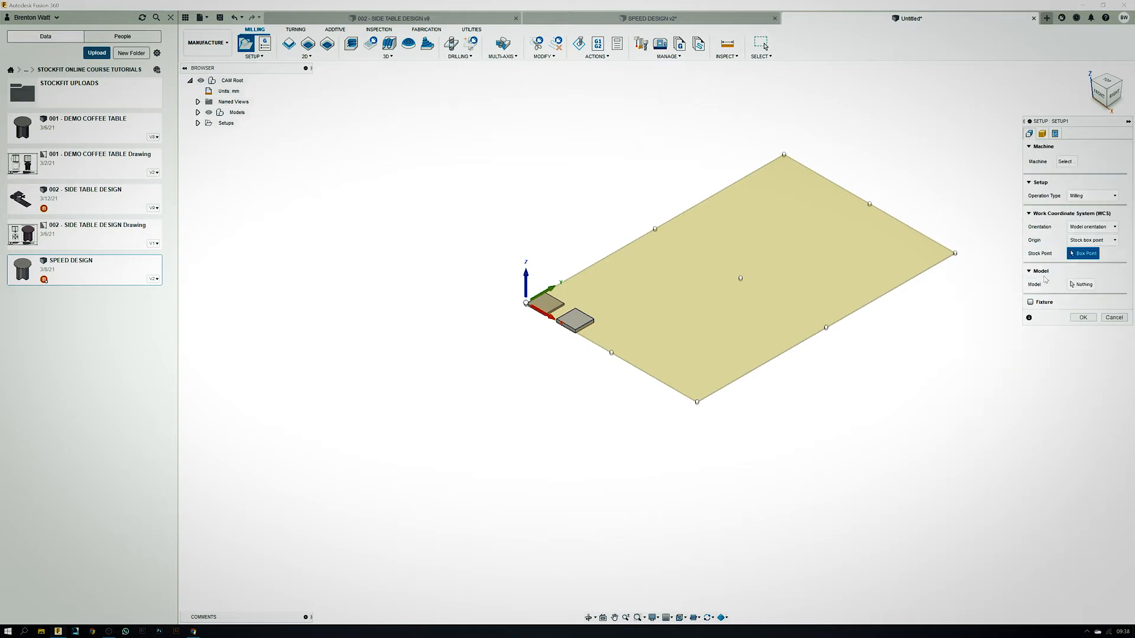
left_click(1081, 284)
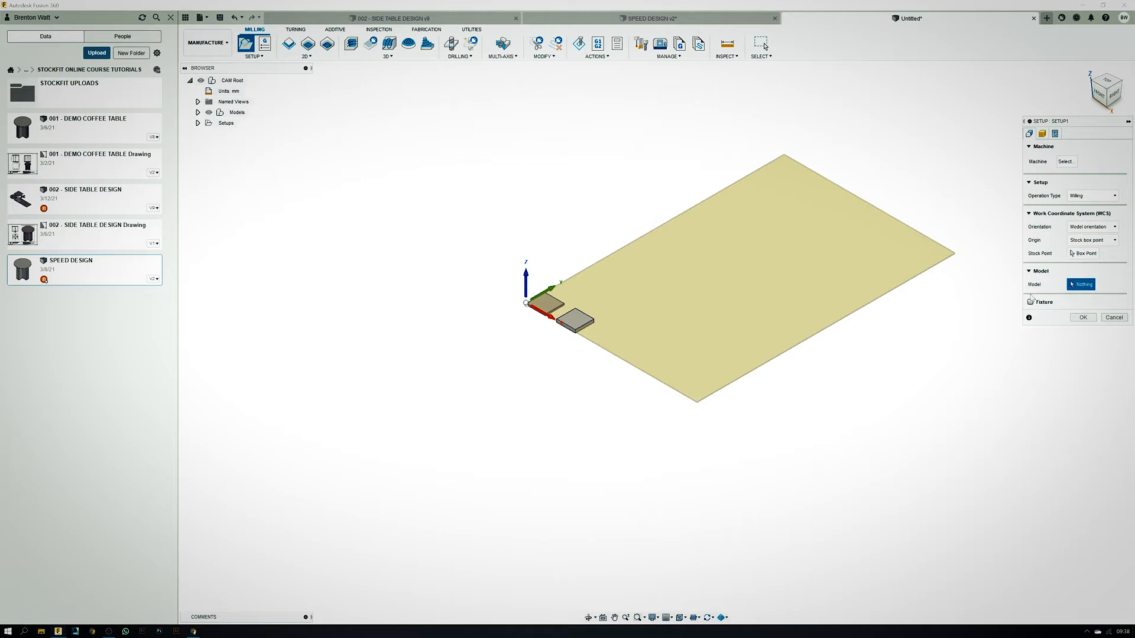
left_click(545, 303)
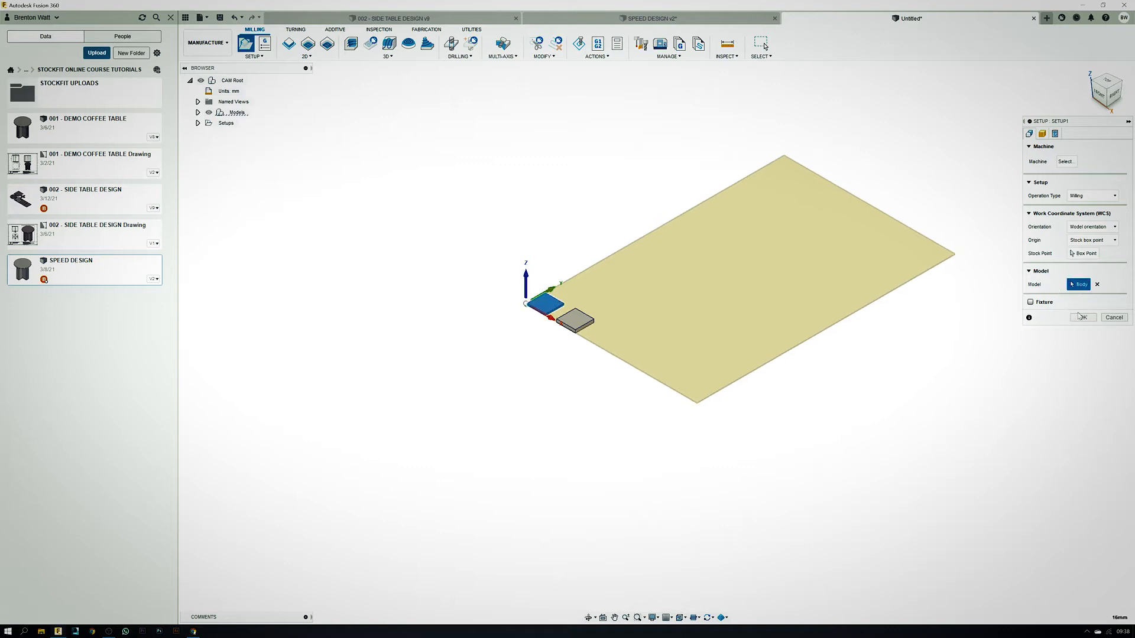
scroll(571, 322, "up", 3)
left_click(1042, 133)
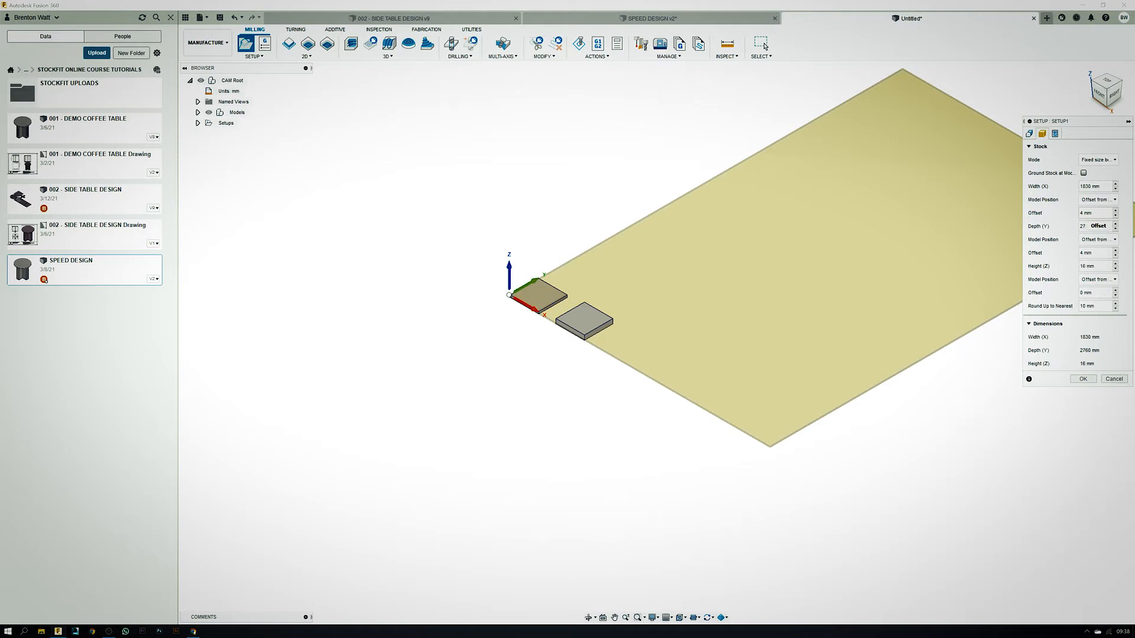
left_click(1081, 380)
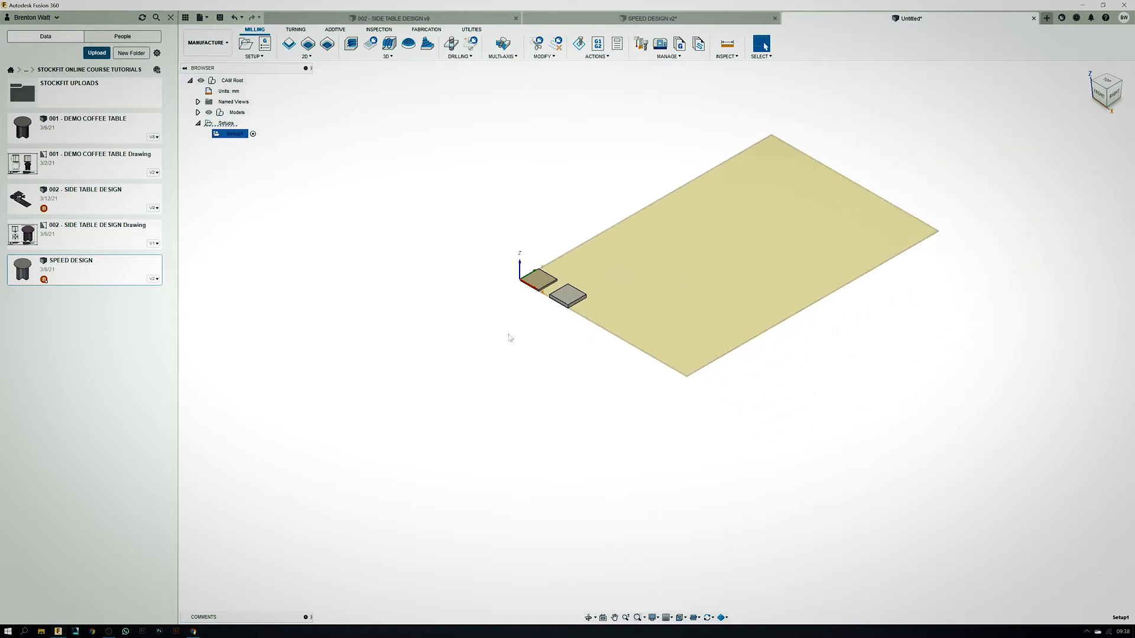
Examine from the front how the stock thickness compares with the 16mm and 32mm bodies, and return to the home view
scroll(521, 328, "up", 1)
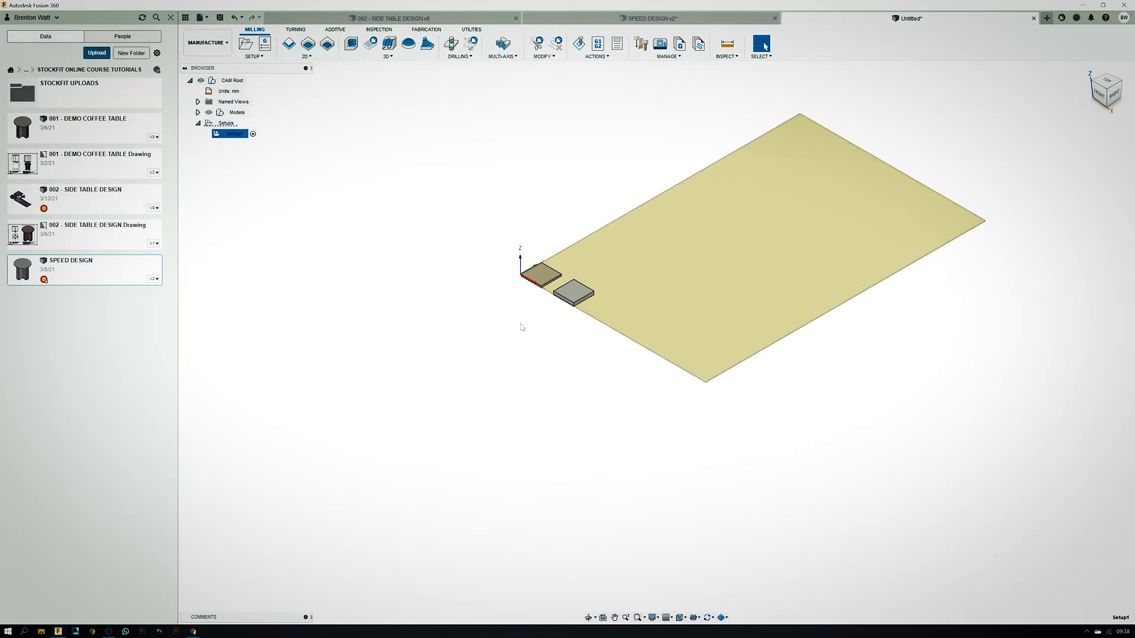
left_click(1101, 96)
scroll(522, 284, "up", 6)
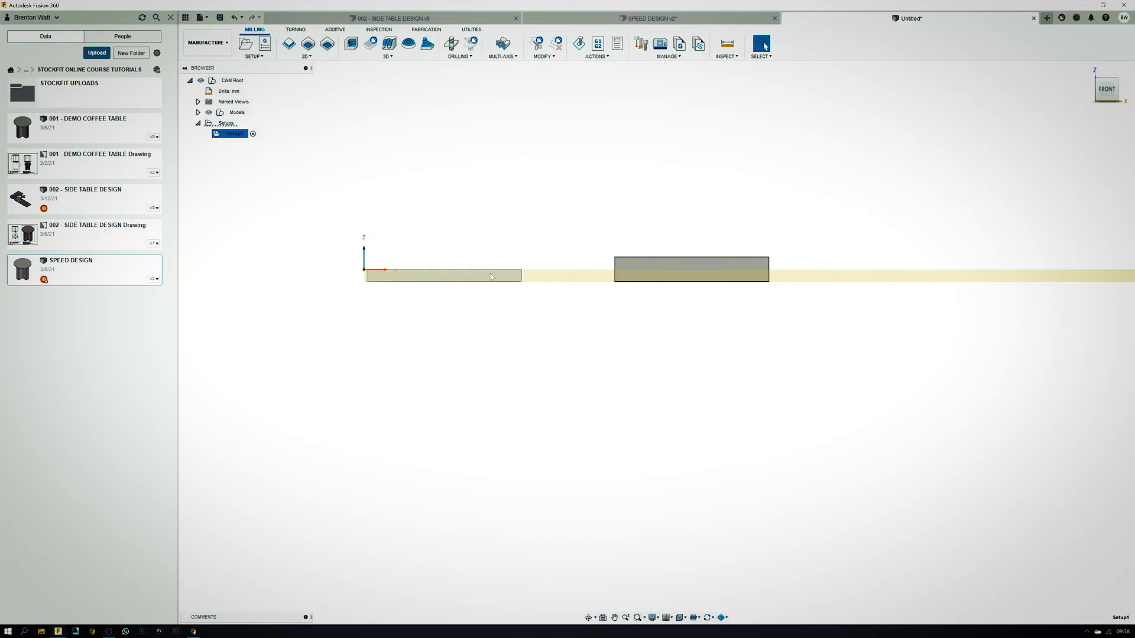
scroll(616, 304, "up", 3)
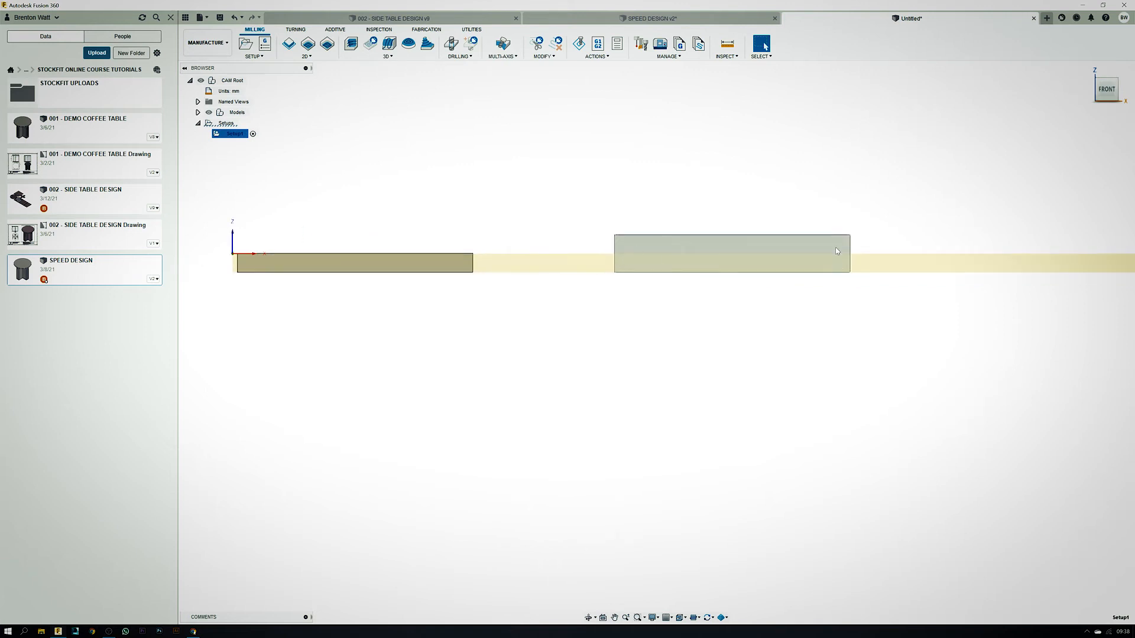
left_click(1083, 72)
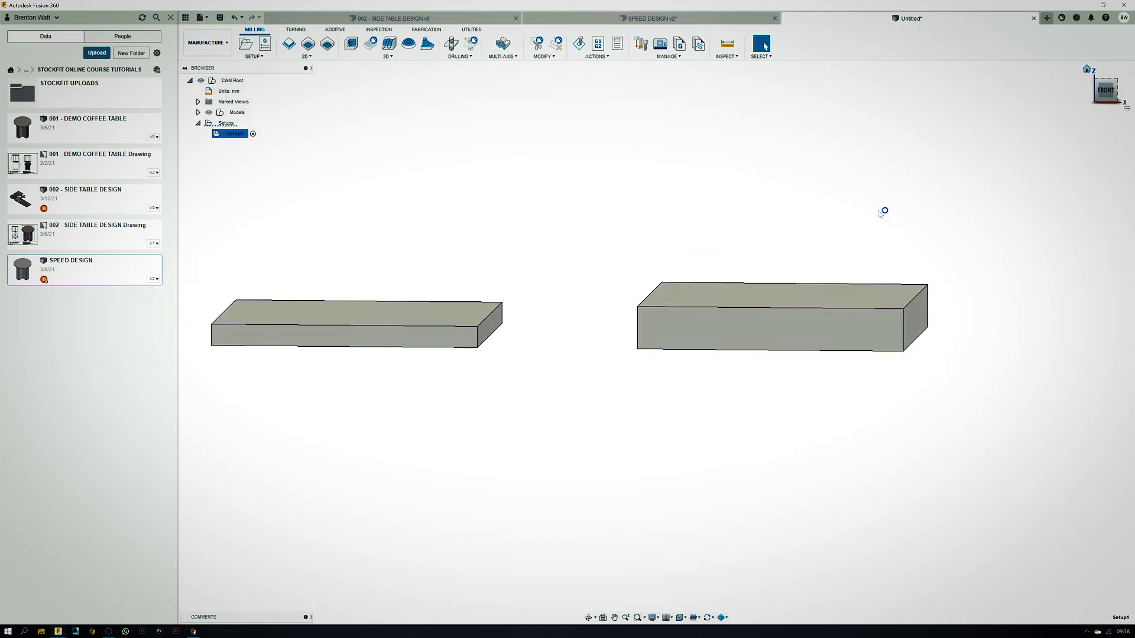
scroll(704, 277, "down", 5)
scroll(772, 318, "up", 3)
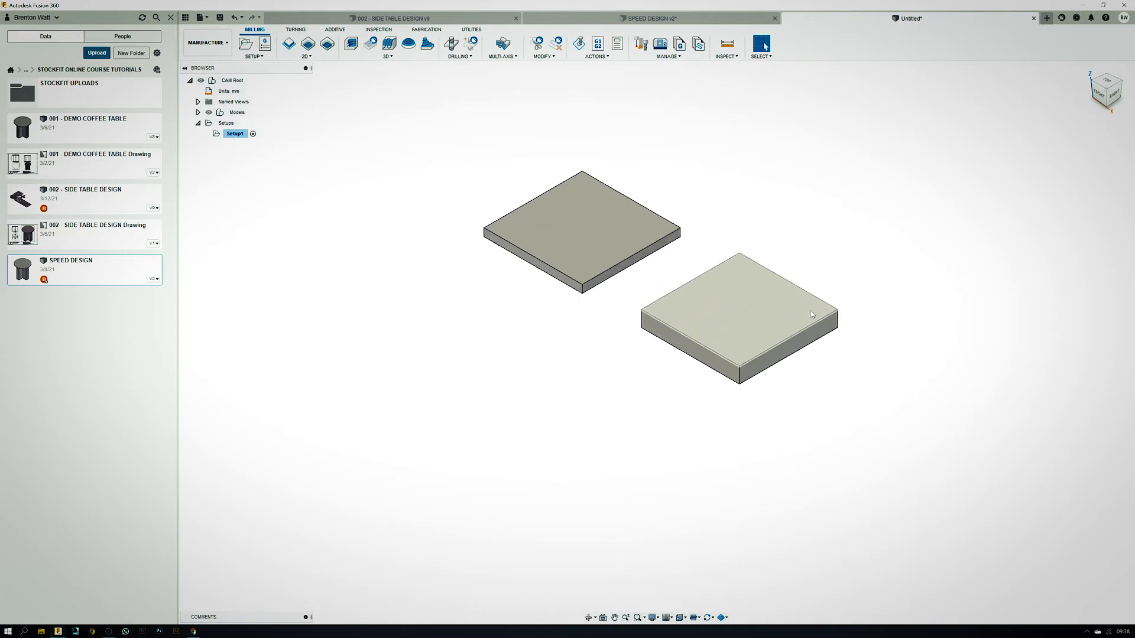
Edit Setup1 and try to add the 32mm body to its model selection while keeping the 16 mm stock height
left_click(217, 132)
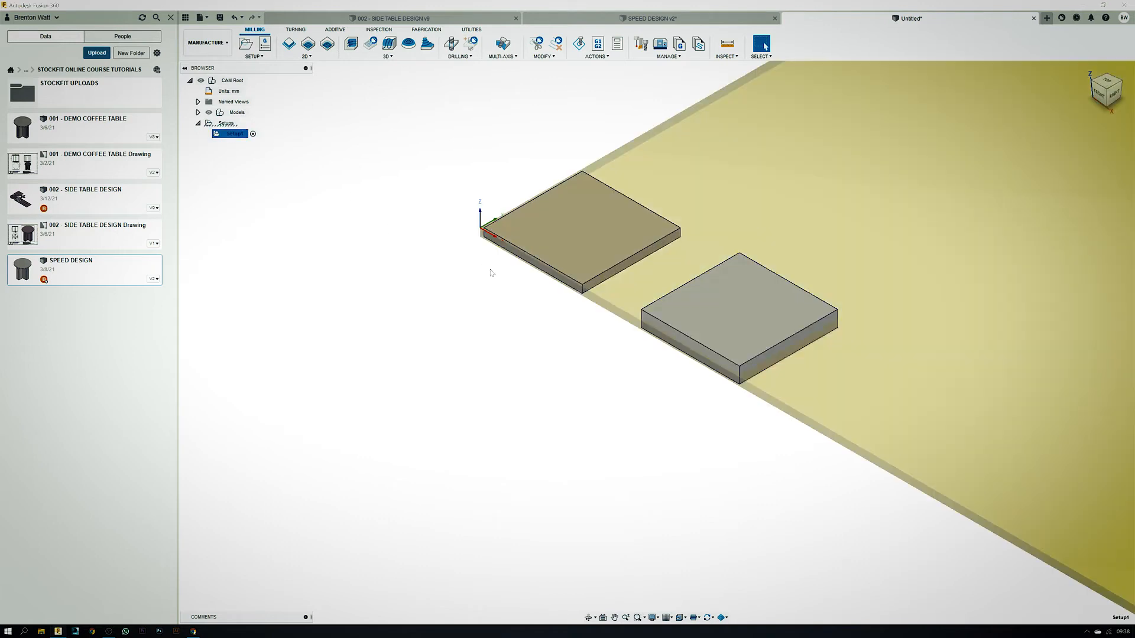
scroll(489, 272, "down", 3)
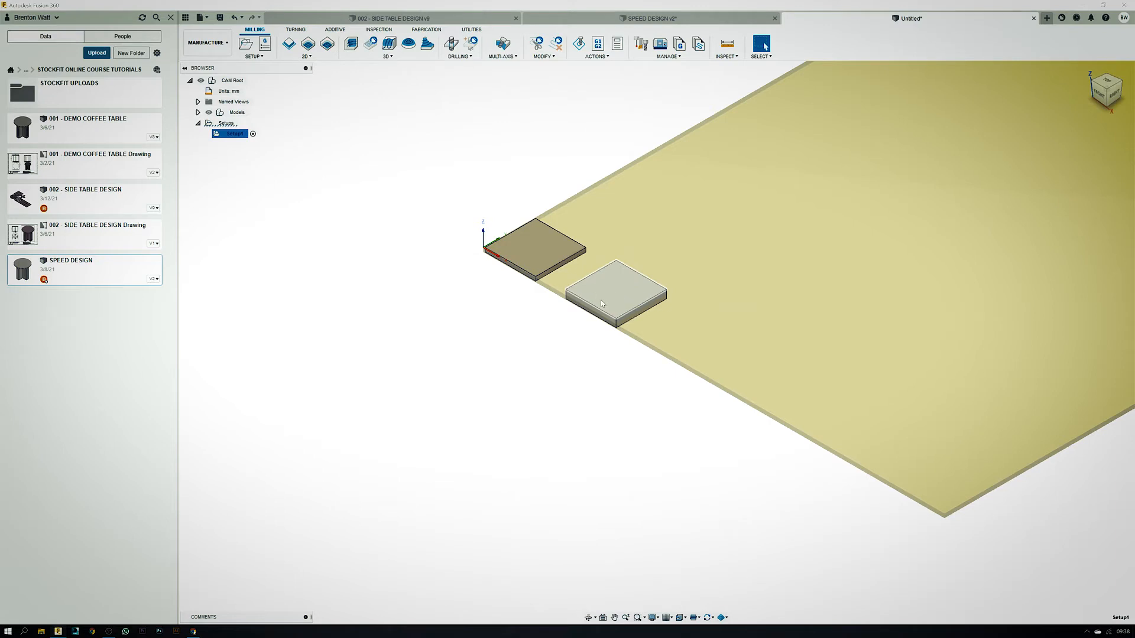
right_click(230, 135)
left_click(248, 142)
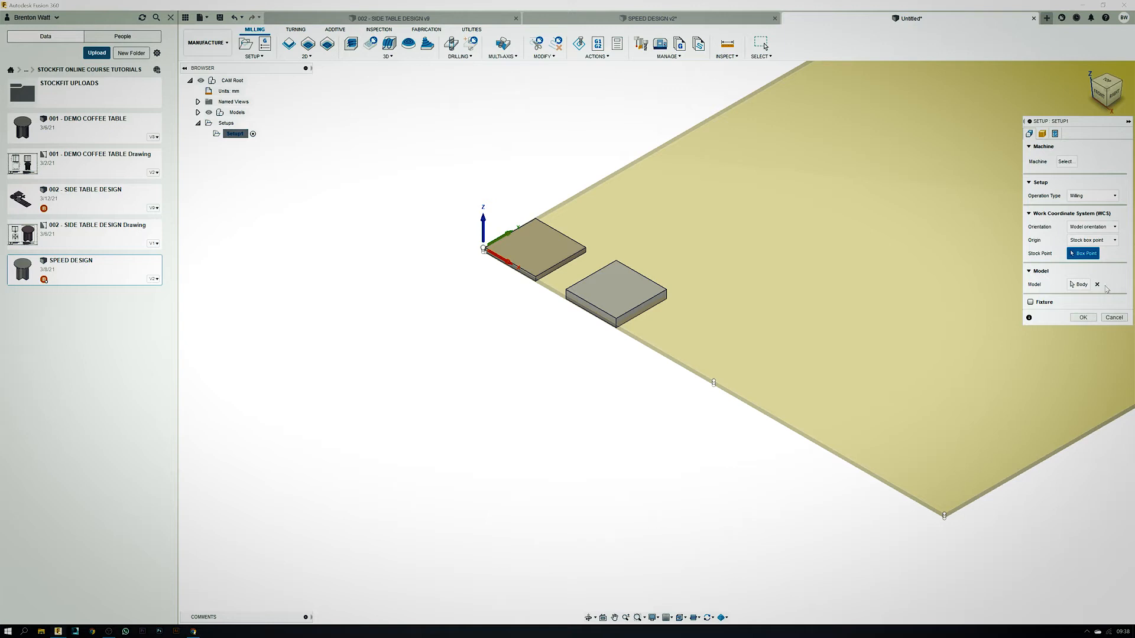
left_click(1079, 284)
left_click(625, 309)
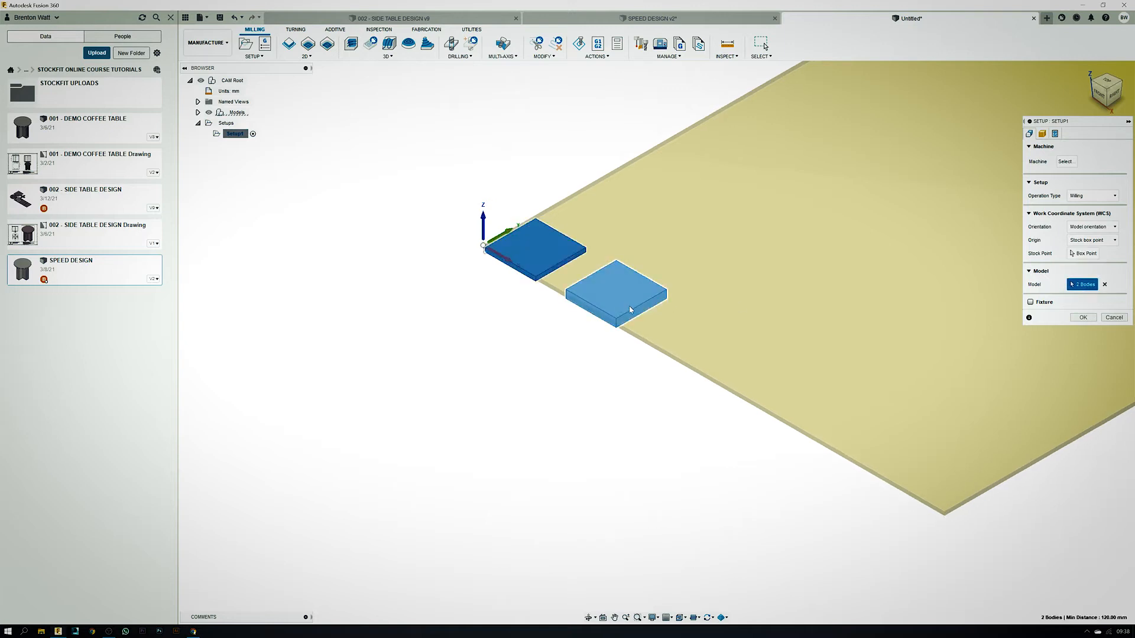
left_click(1042, 134)
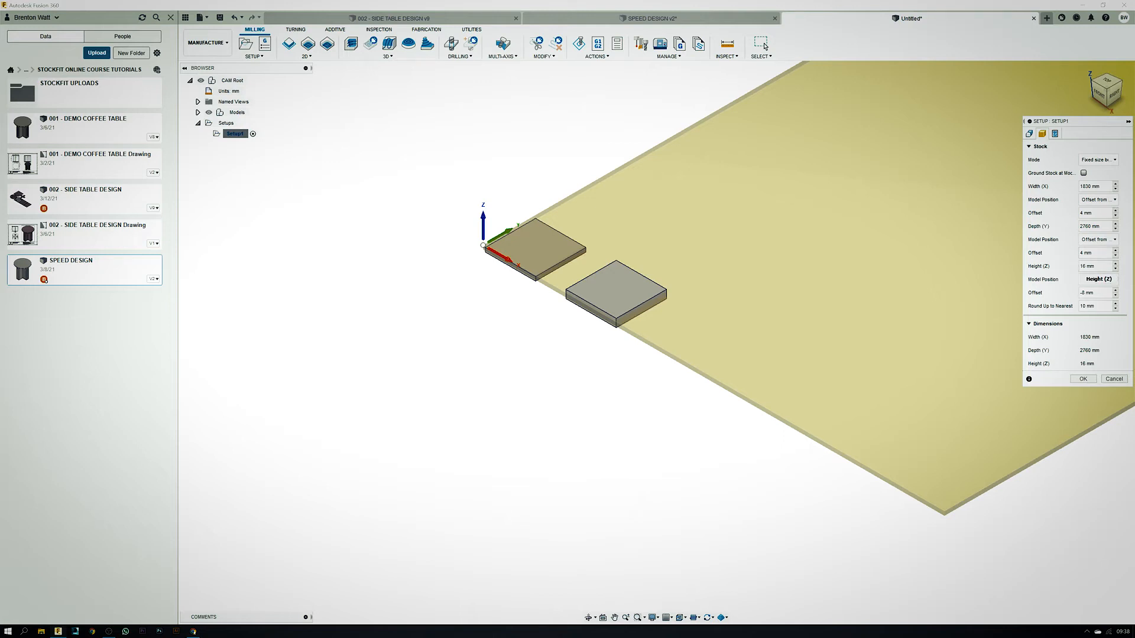
left_click(1083, 379)
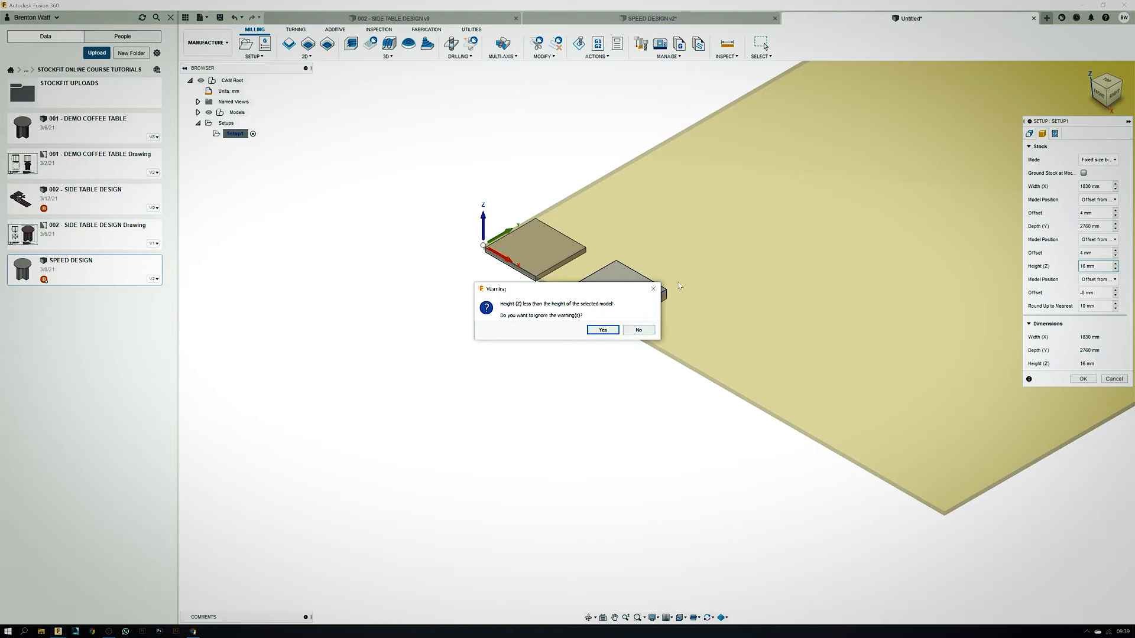
left_click(638, 331)
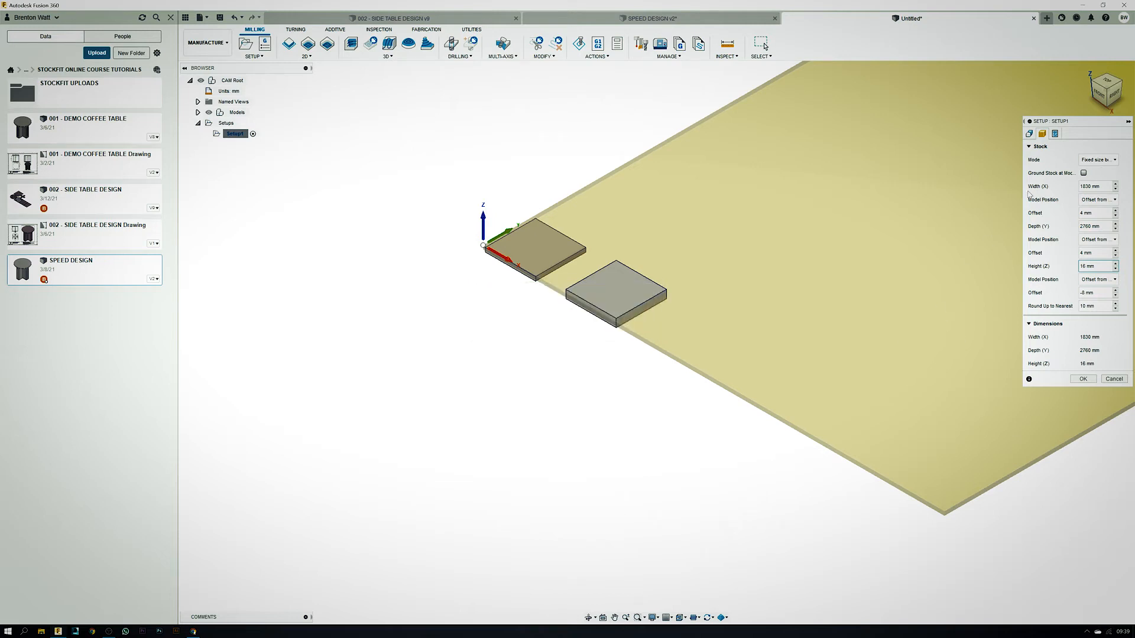
Restrict Setup1's model selection to the 16mm body only and accept the setup
left_click(1029, 133)
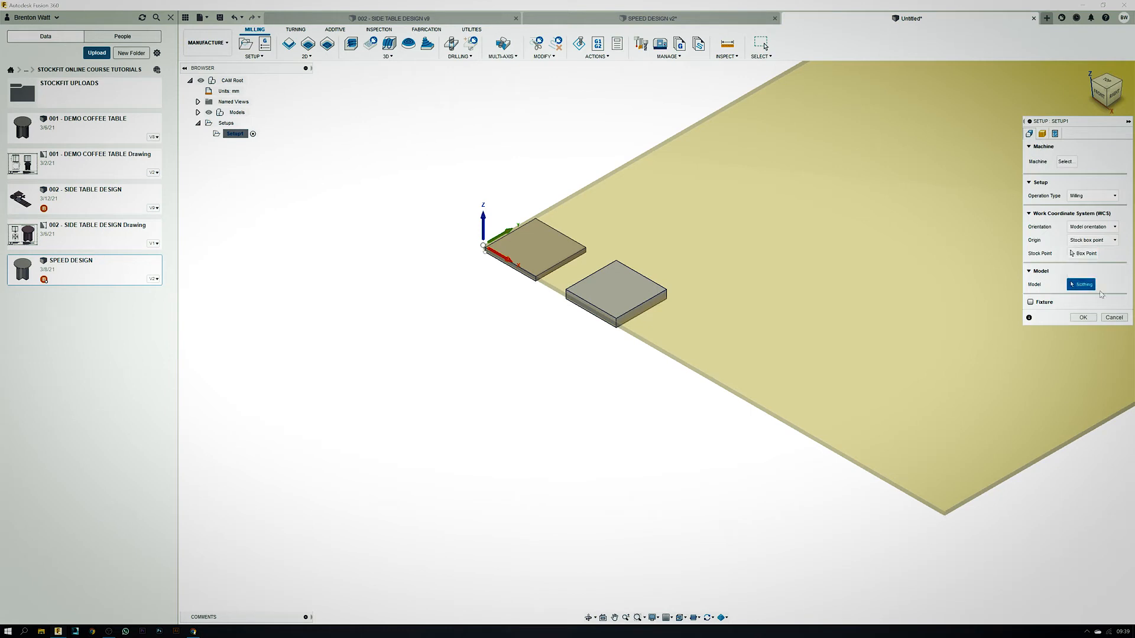
left_click(541, 259)
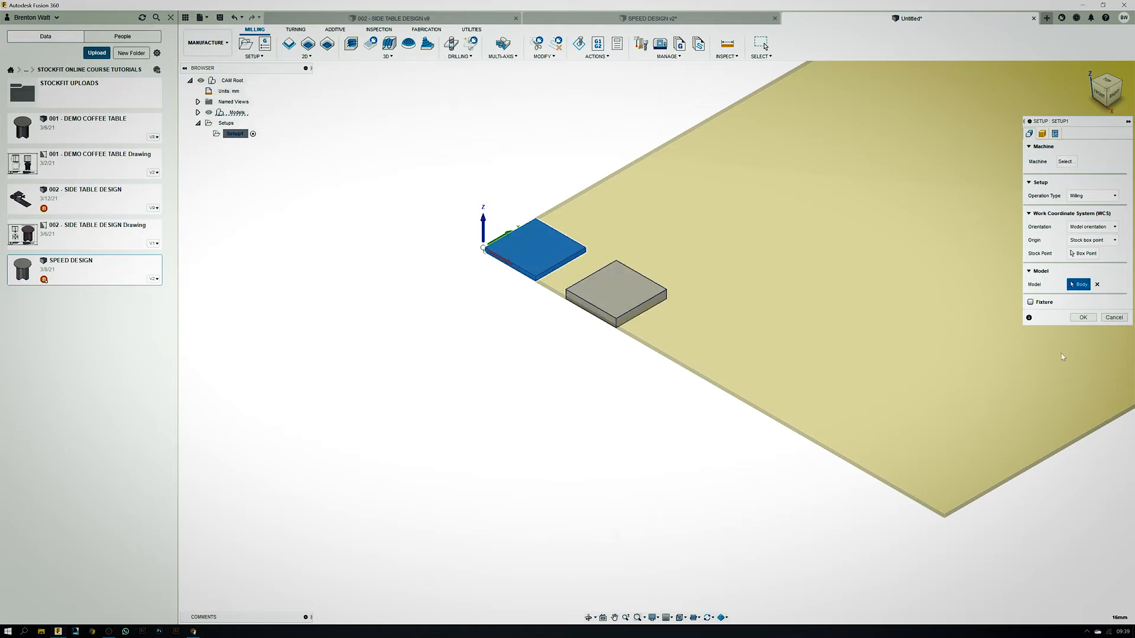
left_click(1084, 317)
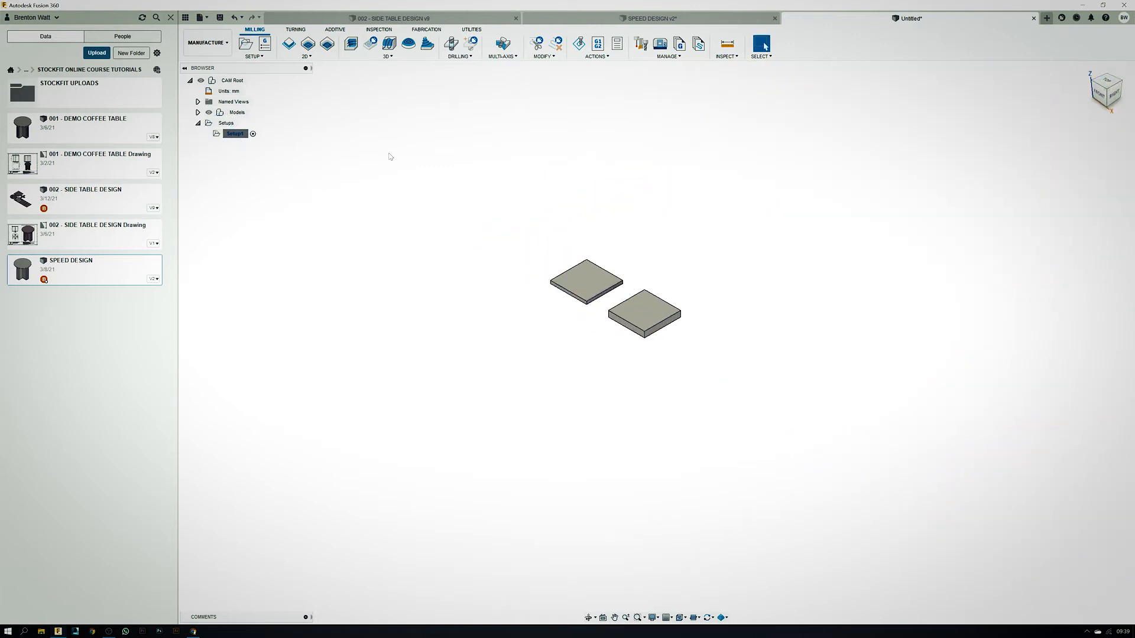
Start a second milling setup and assign the 16mm body as its model
left_click(246, 45)
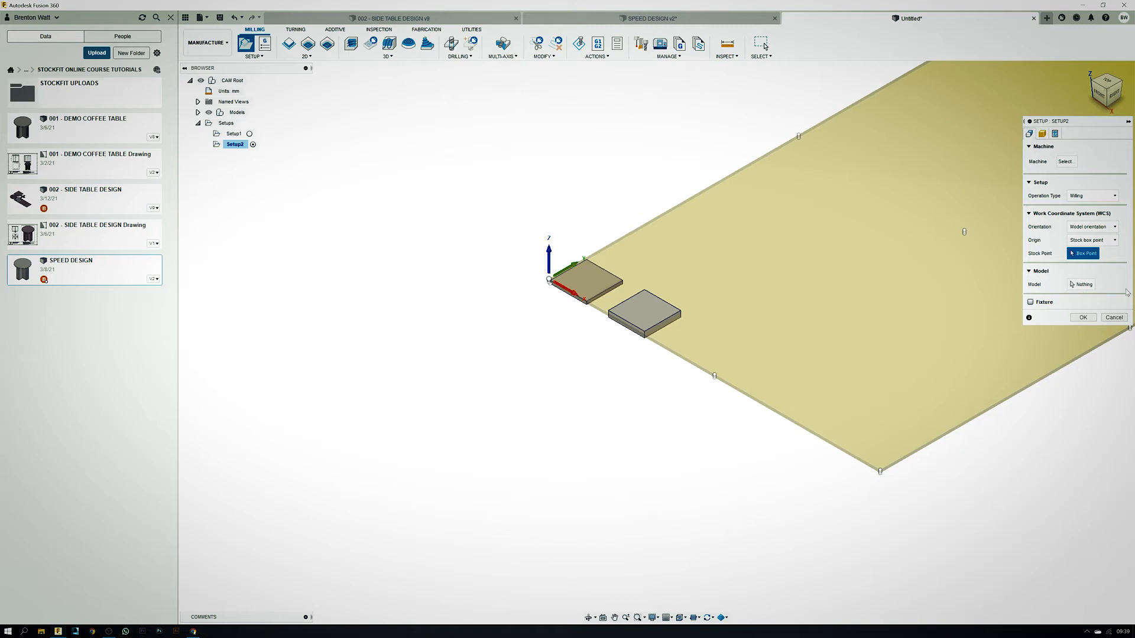
left_click(1081, 284)
left_click(588, 281)
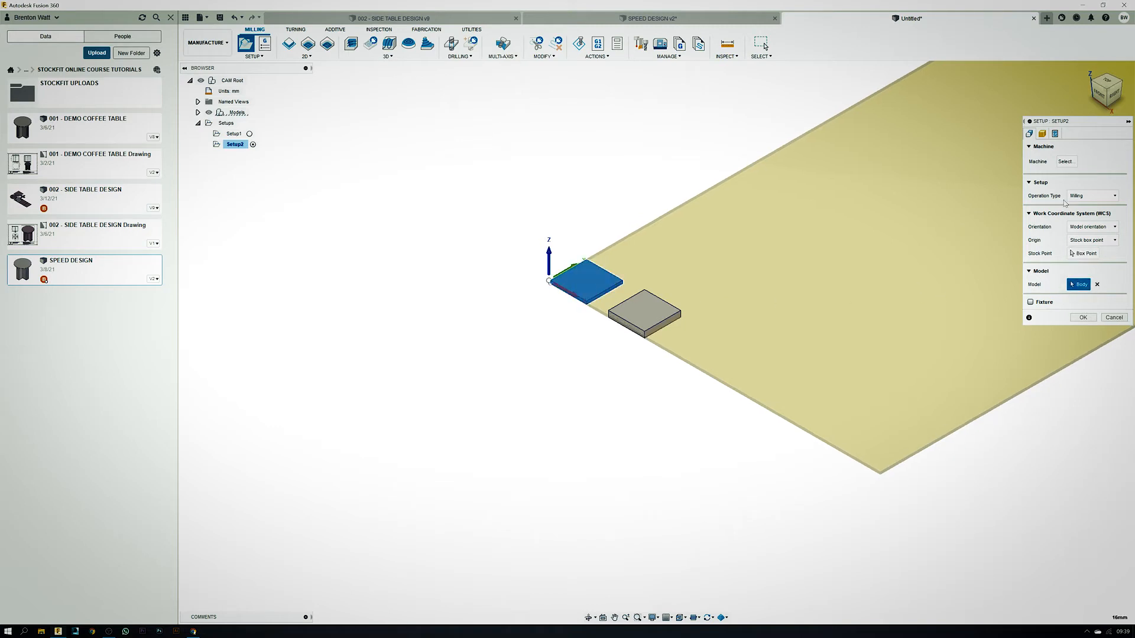
Set the second setup's stock to 1200 mm wide (X) and 2400 mm deep (Y), and create the setup
left_click(1042, 134)
double_click(1087, 186)
type("1200")
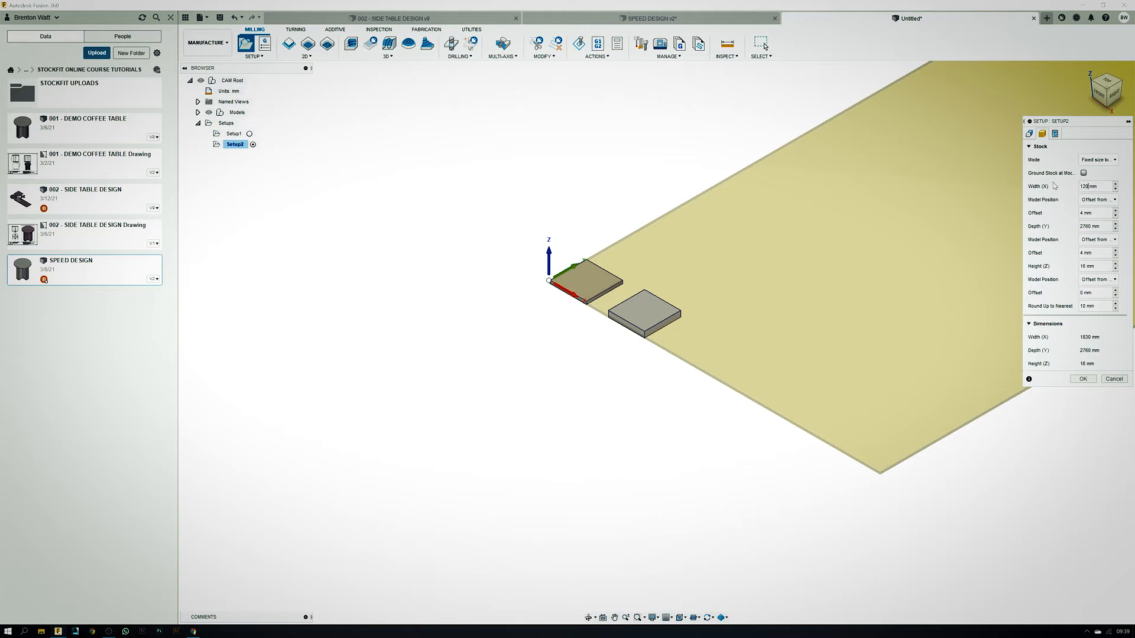
key("Tab")
key("Tab")
type("24")
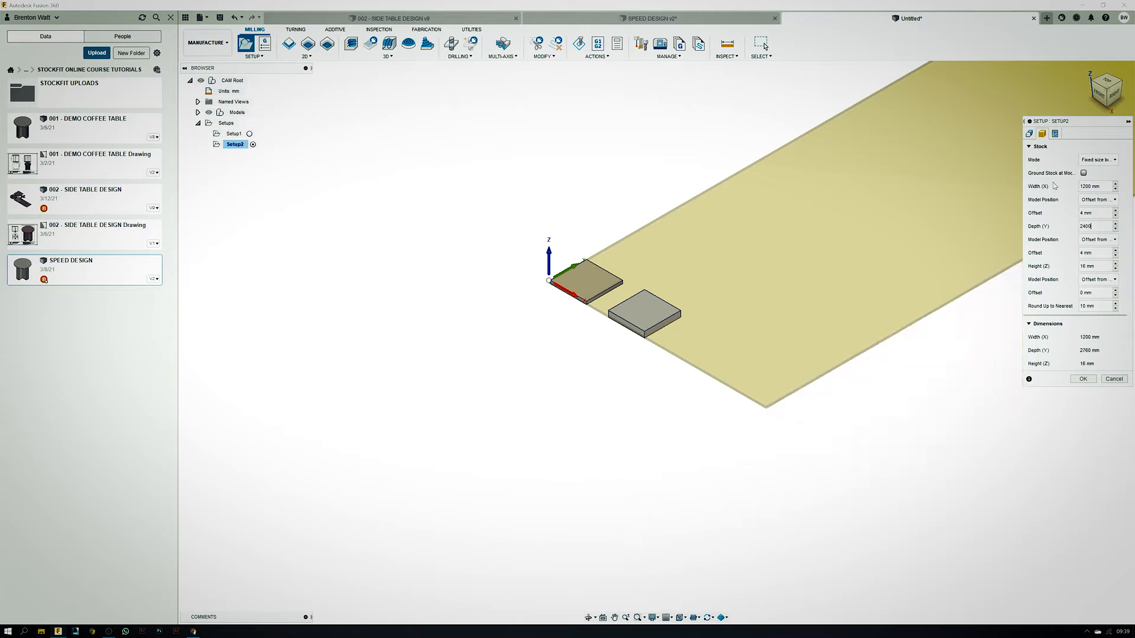
key("Tab")
key("Tab")
left_click(1083, 379)
Compare the stock sheets of Setup1 and Setup2 by displaying each setup in turn
scroll(787, 367, "up", 3)
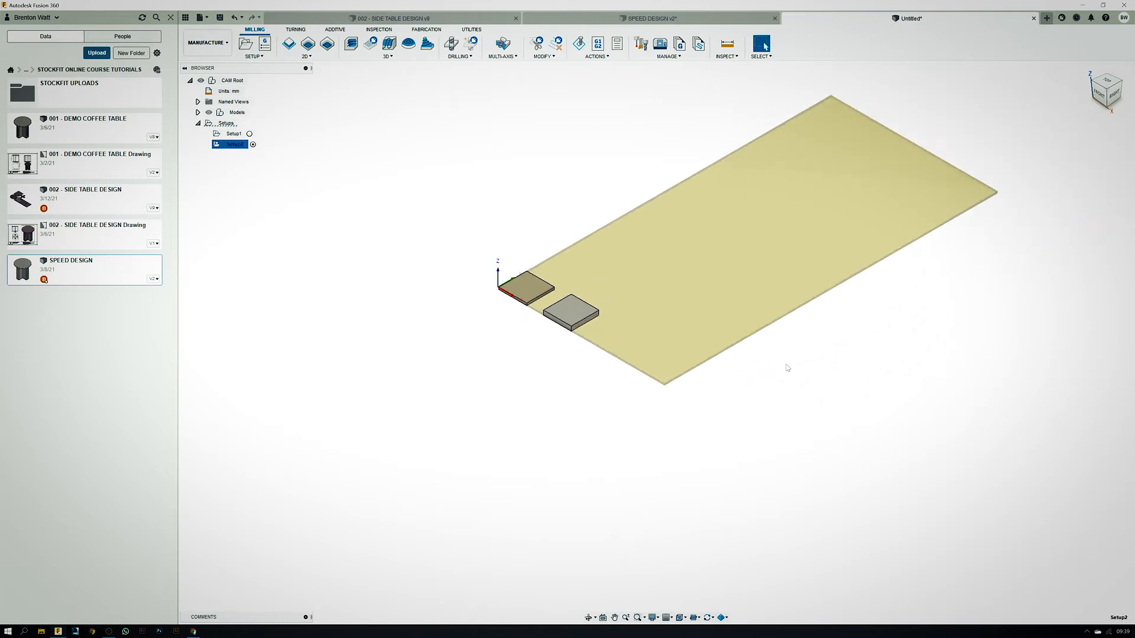
scroll(731, 434, "down", 2)
left_click(236, 134)
left_click(235, 144)
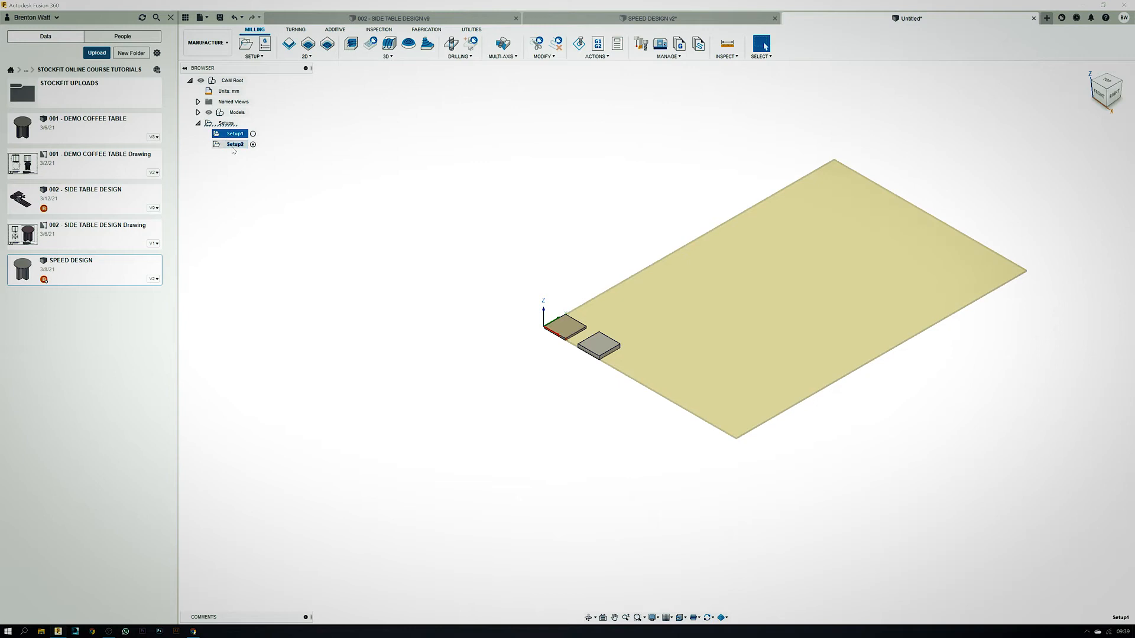
scroll(746, 295, "up", 2)
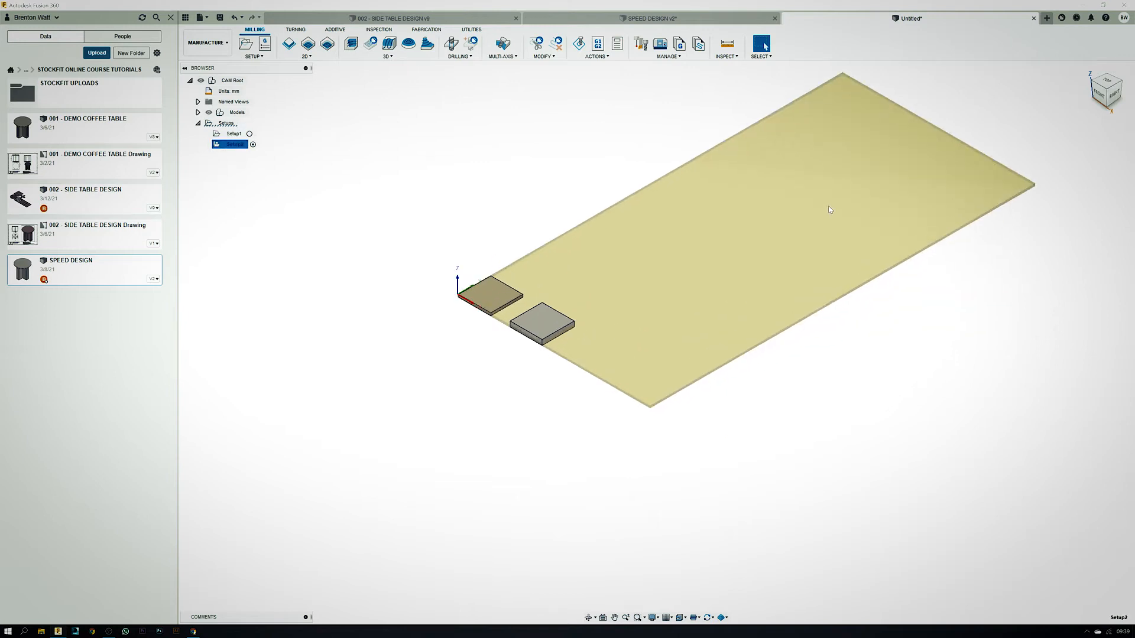
scroll(829, 209, "down", 1)
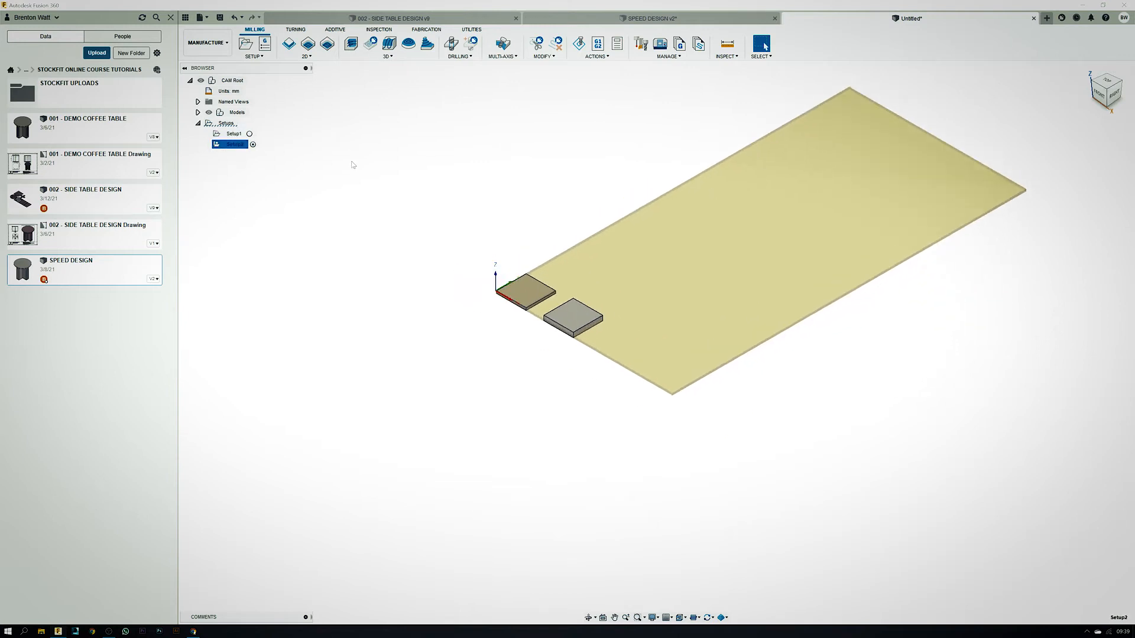
Start a third milling setup and assign the 16mm body as its model
left_click(353, 165)
left_click(246, 43)
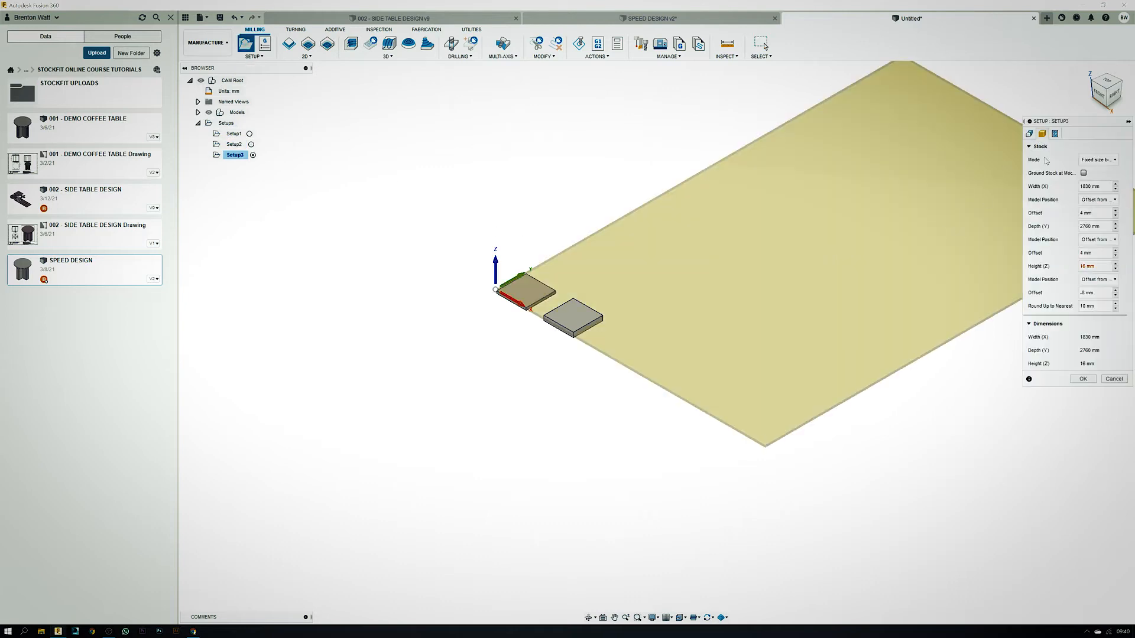
left_click(1029, 134)
left_click(1086, 285)
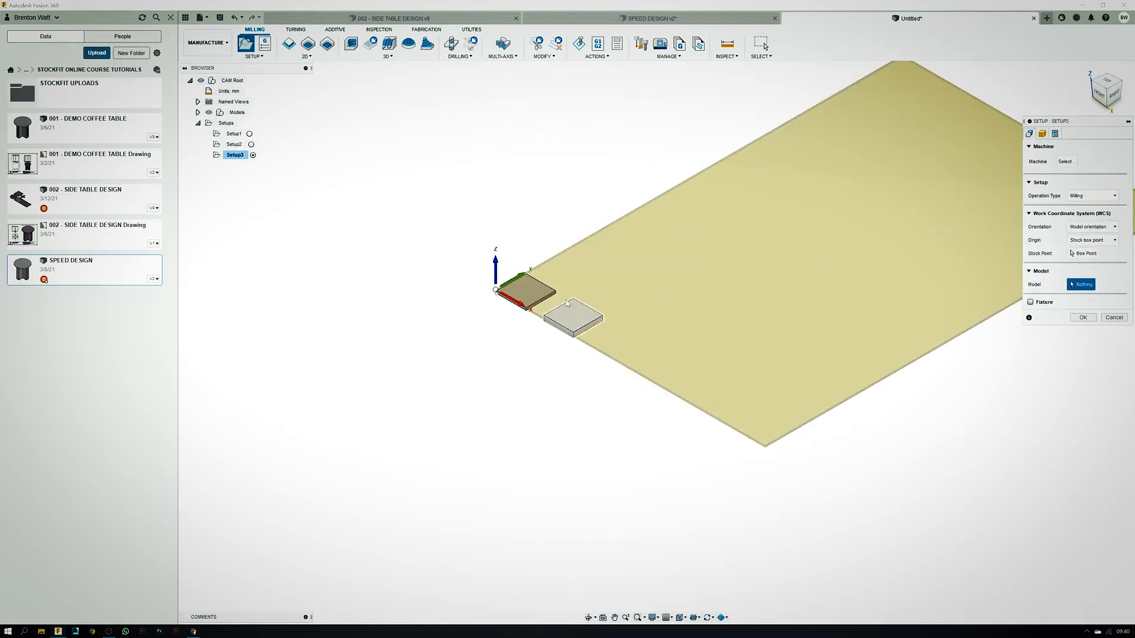
left_click(526, 290)
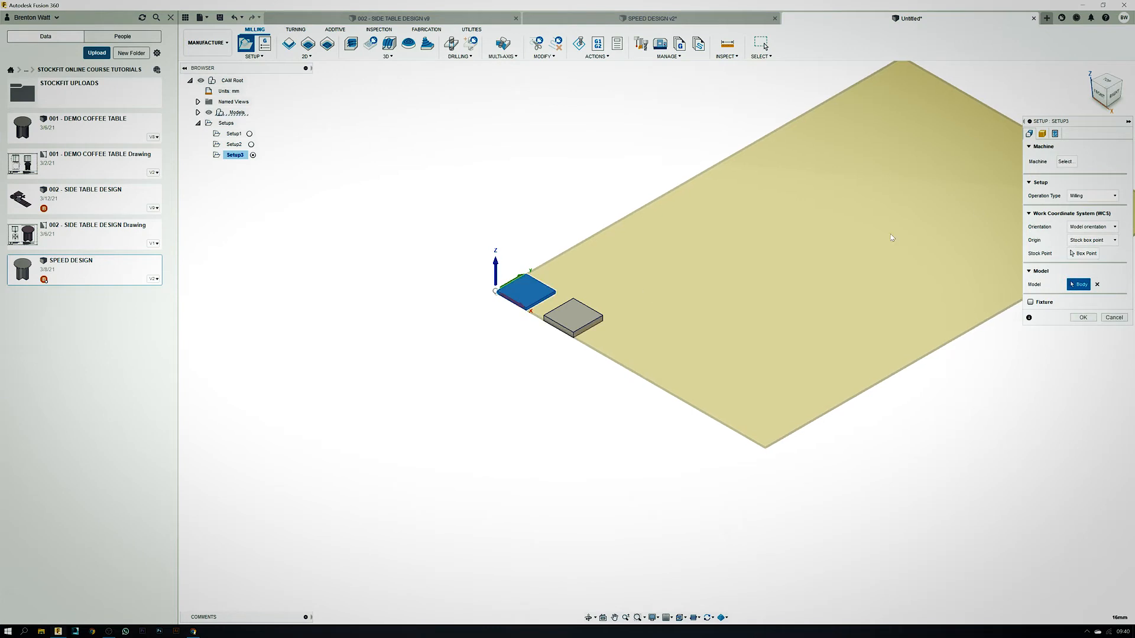
Switch the third setup's stock to a relative size box with a 10 mm side offset
left_click(1042, 134)
left_click(1100, 160)
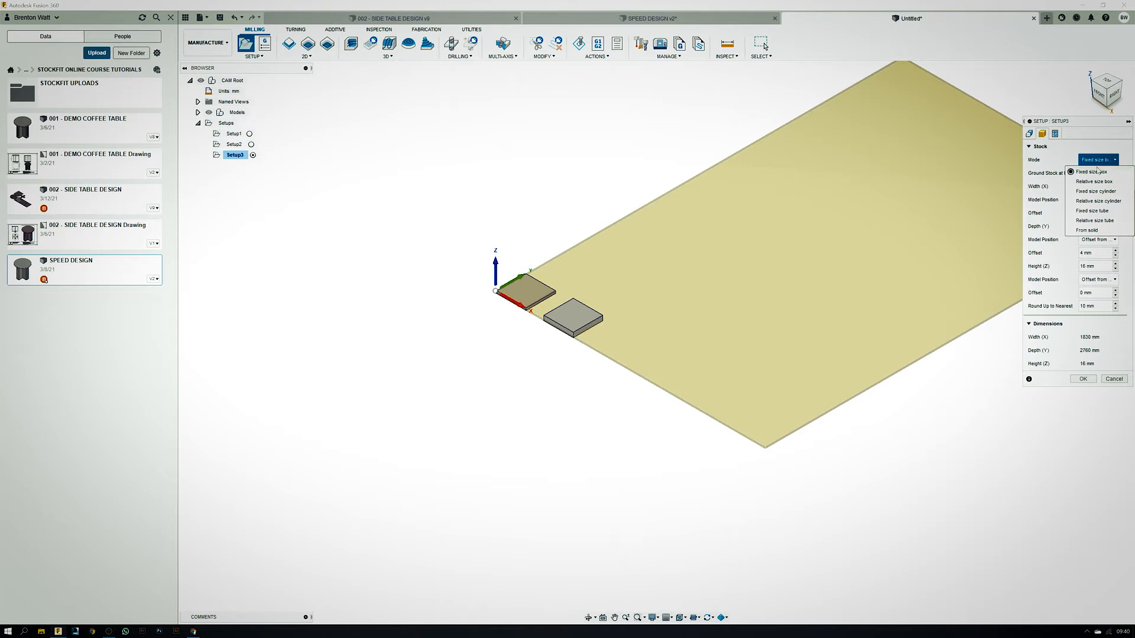
left_click(1095, 182)
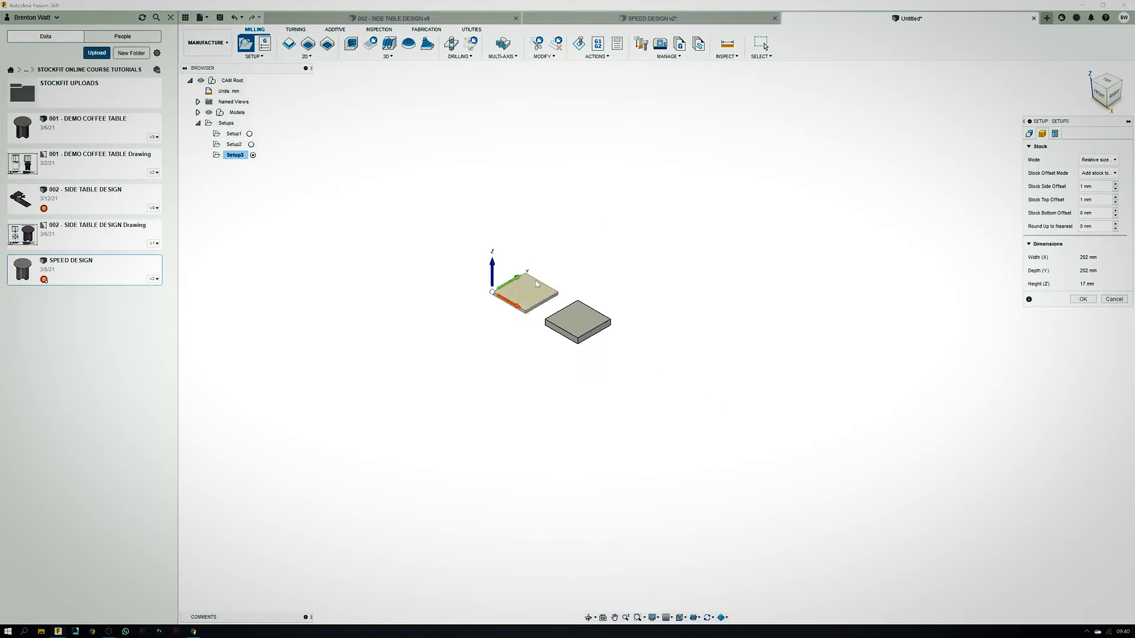
scroll(528, 283, "up", 5)
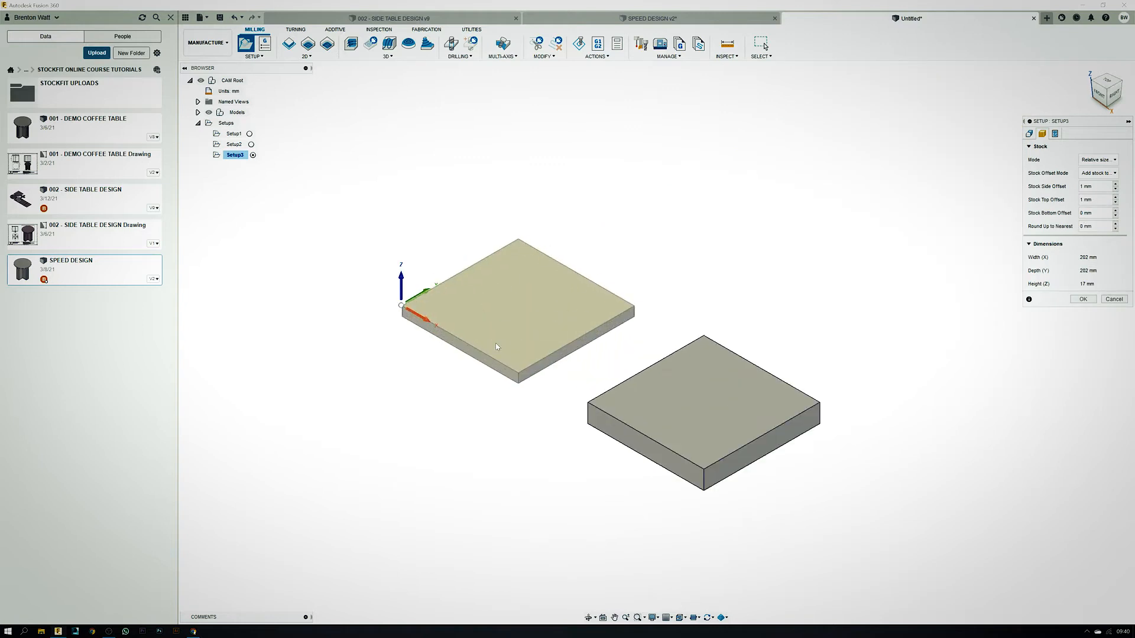
left_click(1104, 83)
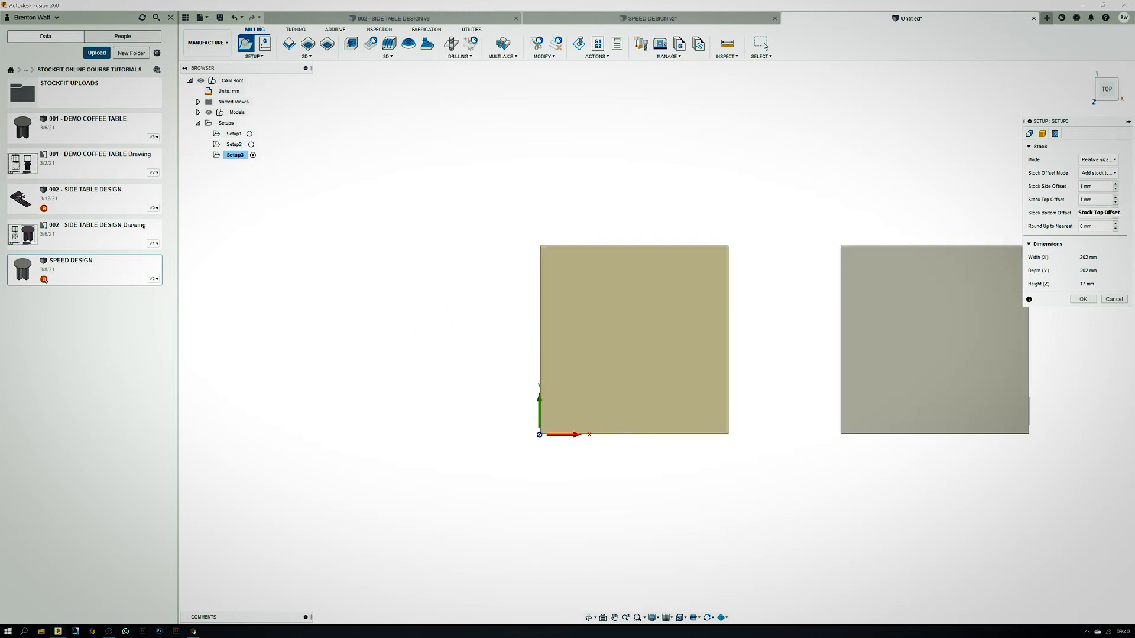
key("Tab")
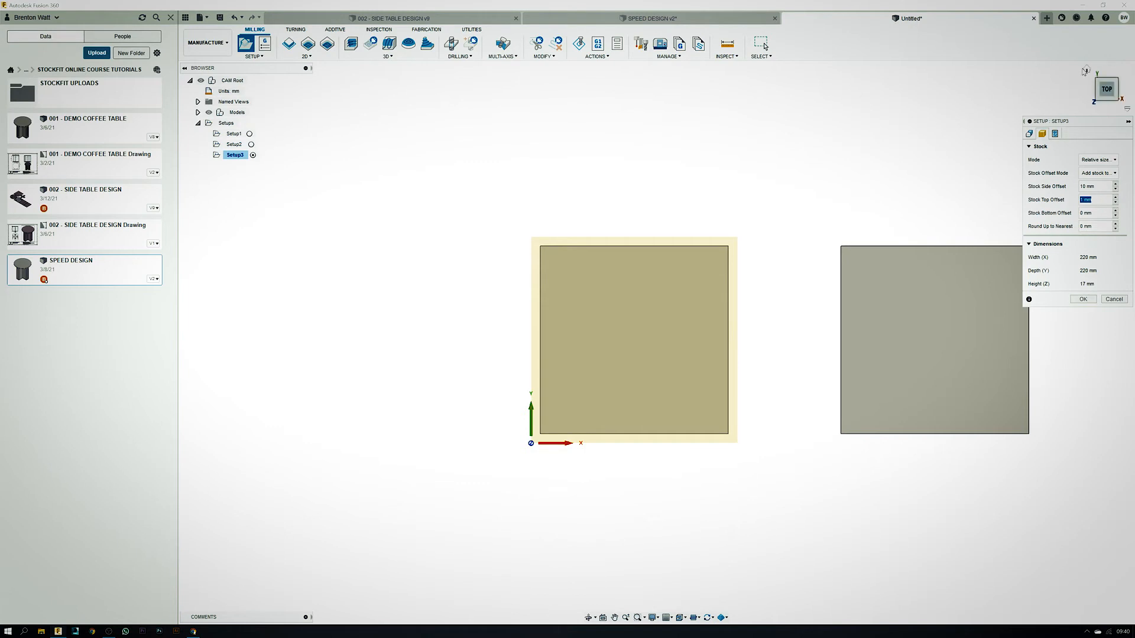
Set the stock top offset to 0 mm, checking it from the front, and create the third setup
left_click(1087, 71)
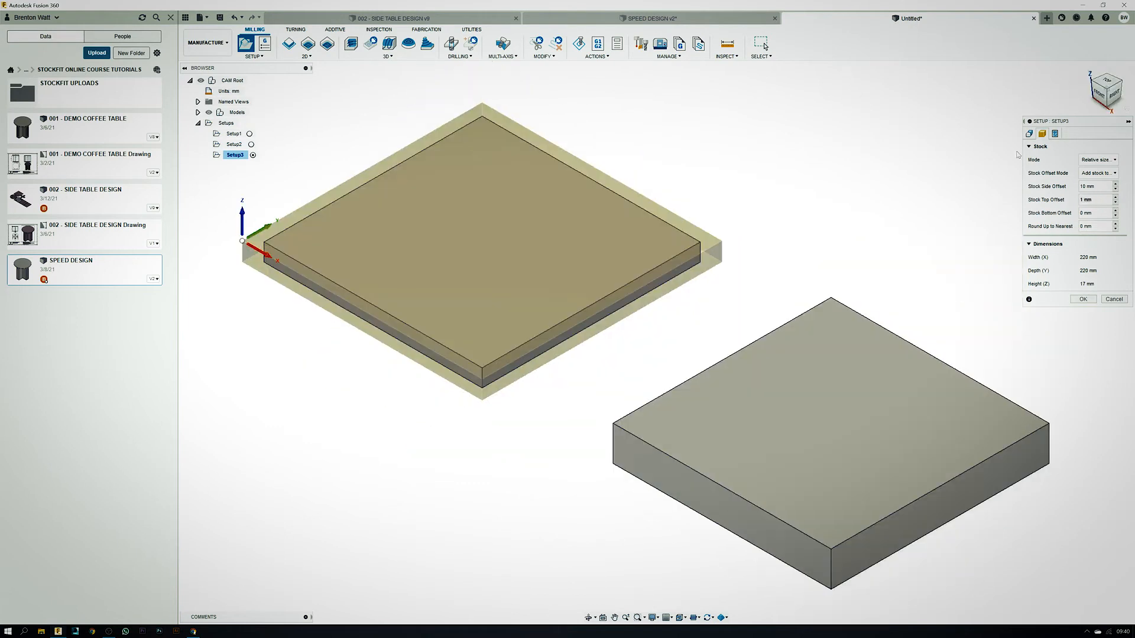
left_click(1100, 94)
scroll(583, 324, "up", 3)
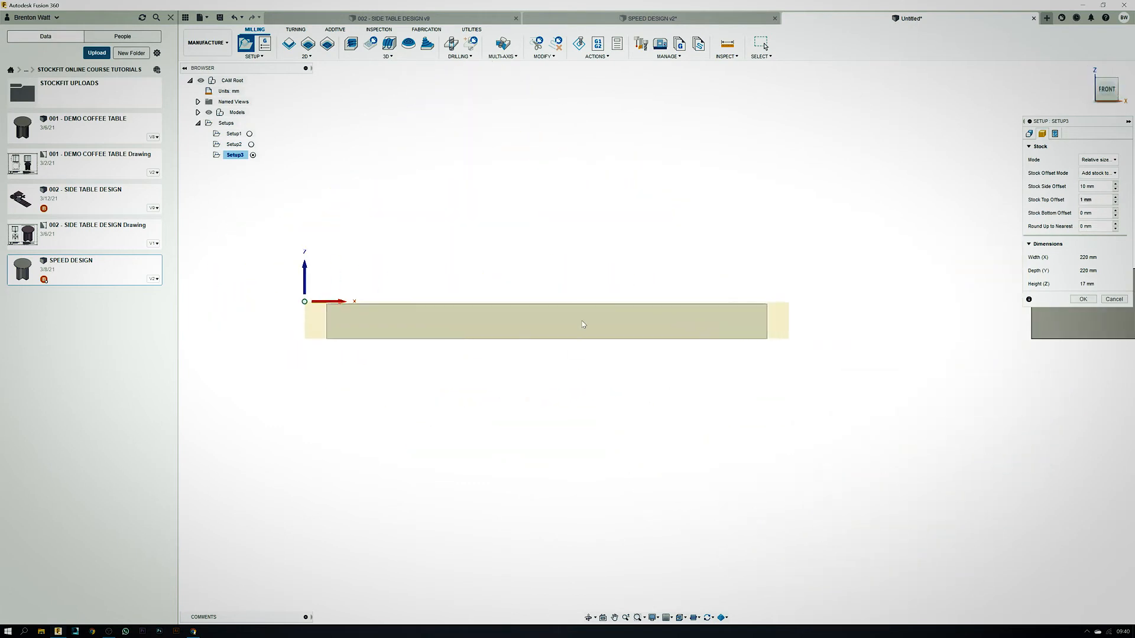
scroll(762, 306, "up", 5)
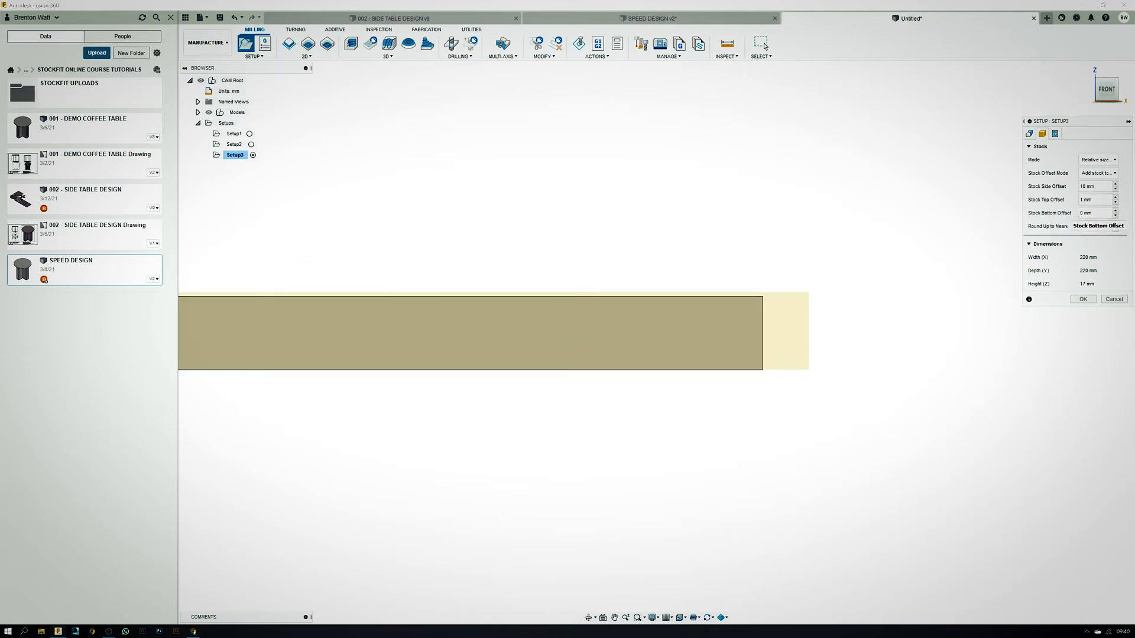
type("0")
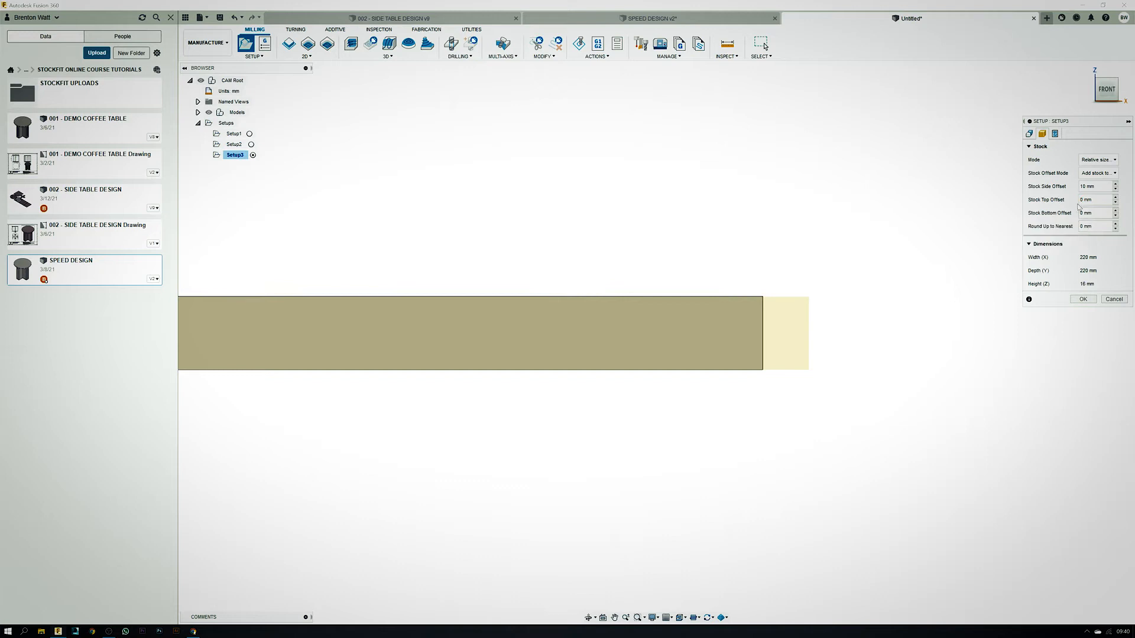
scroll(867, 310, "down", 4)
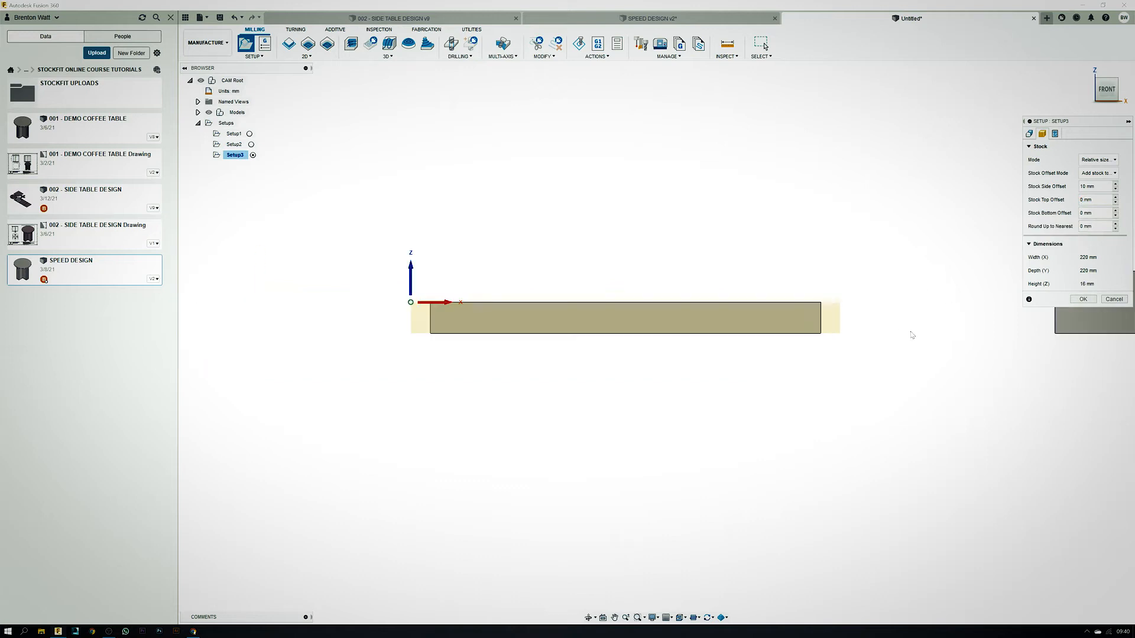
left_click(1083, 299)
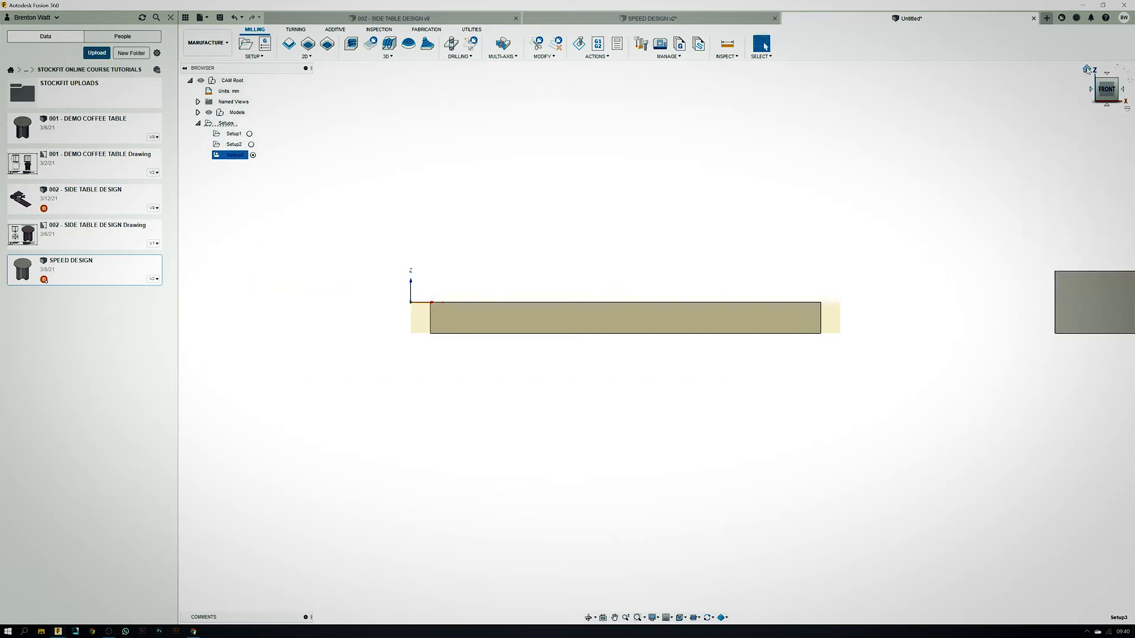
Compare the stock of Setup1, Setup2 and Setup3 by displaying each setup in turn
left_click(1087, 70)
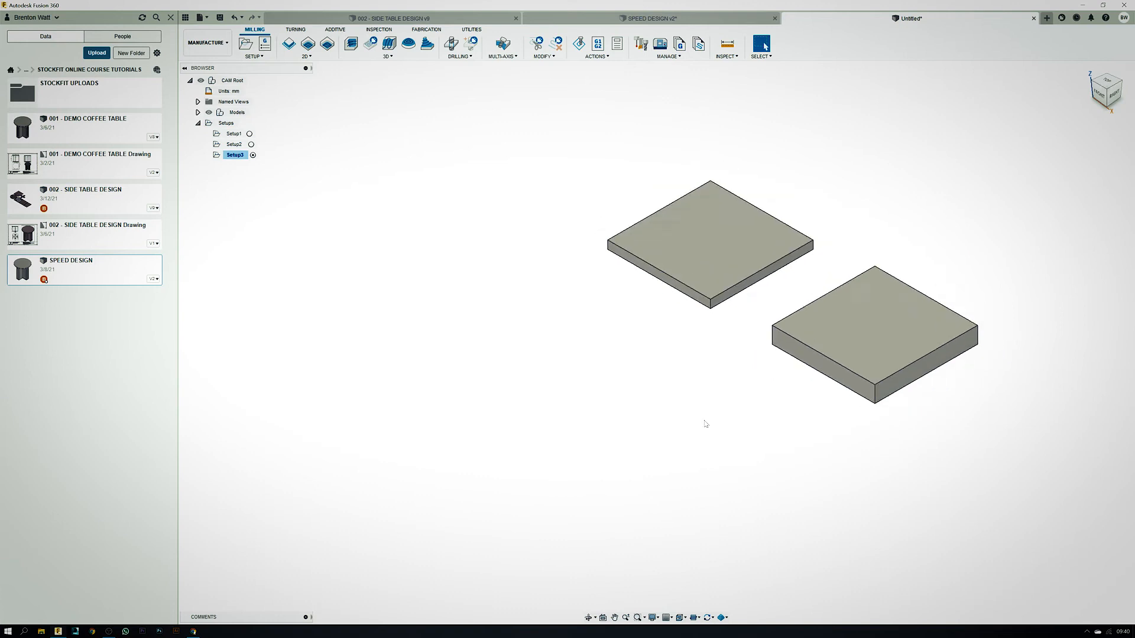
left_click(234, 134)
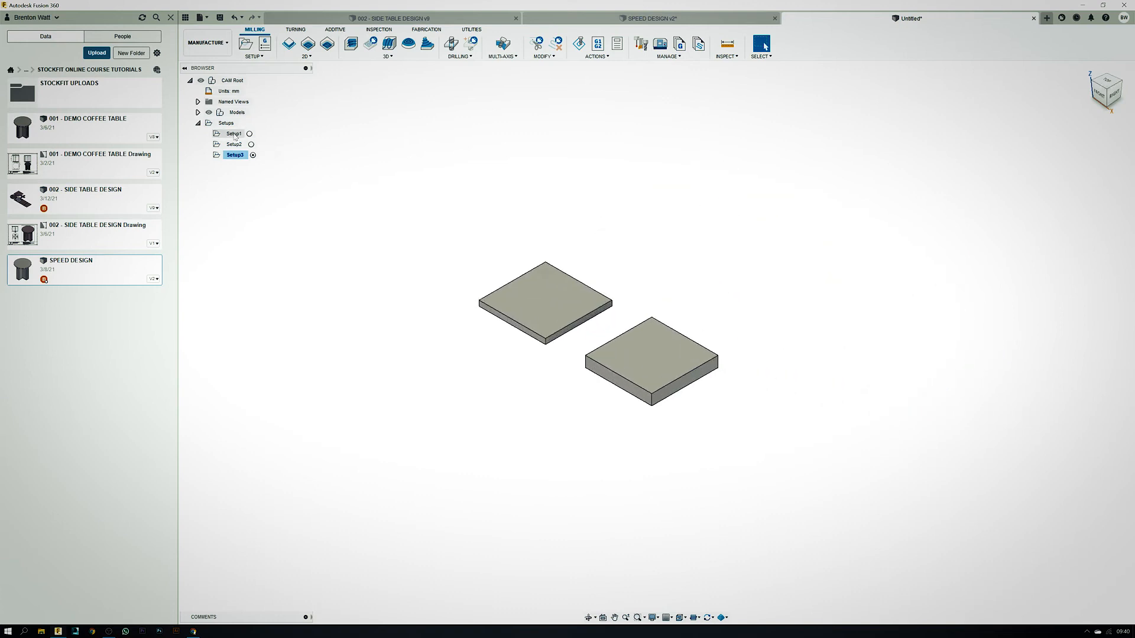
scroll(396, 278, "down", 3)
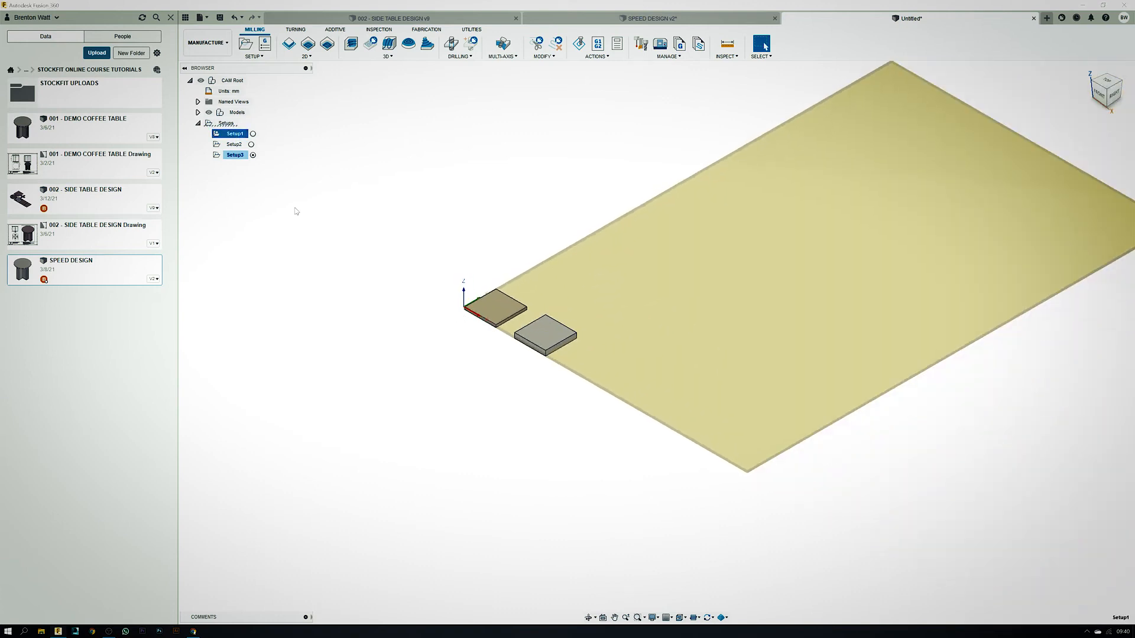
left_click(237, 145)
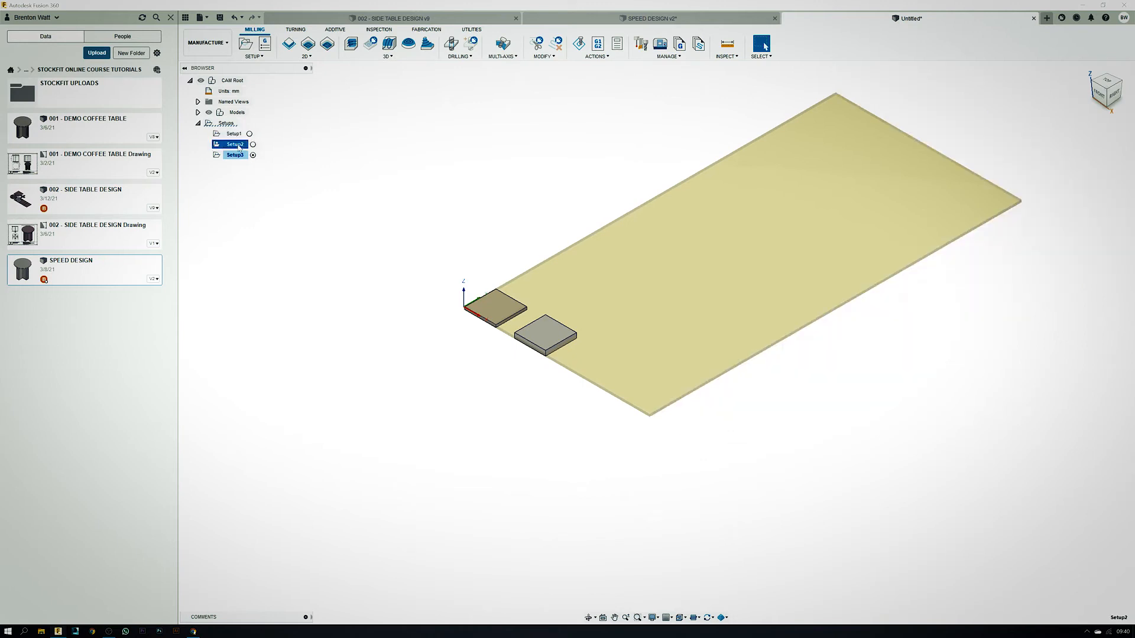
left_click(239, 155)
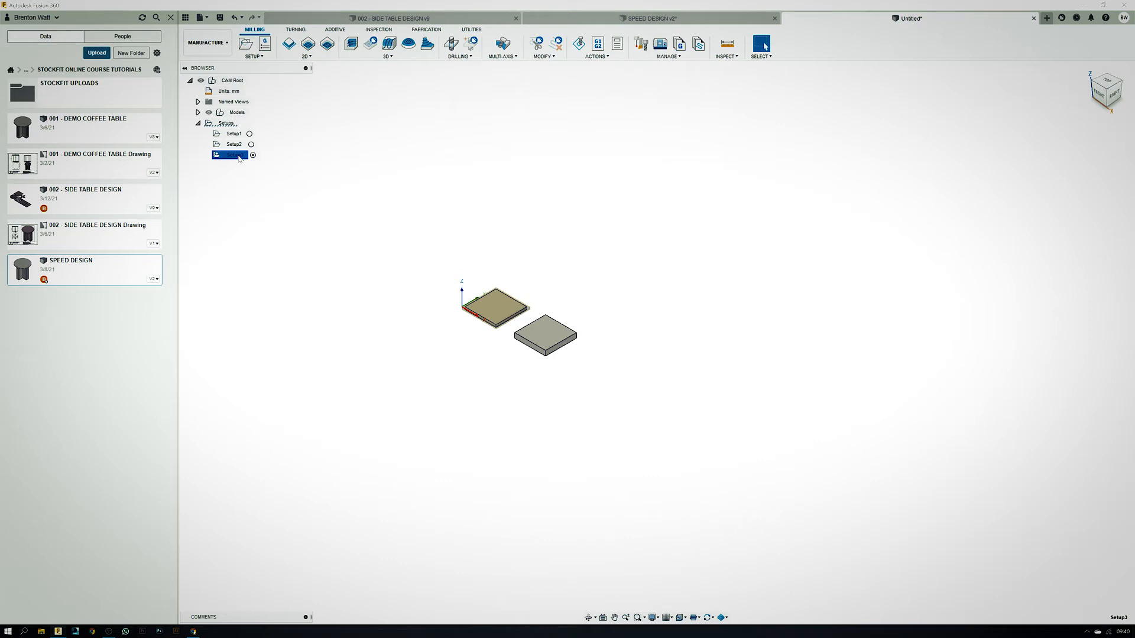
Examine Setup3's stock margin around the 16mm body and its origin corner in the isometric view
scroll(565, 318, "up", 4)
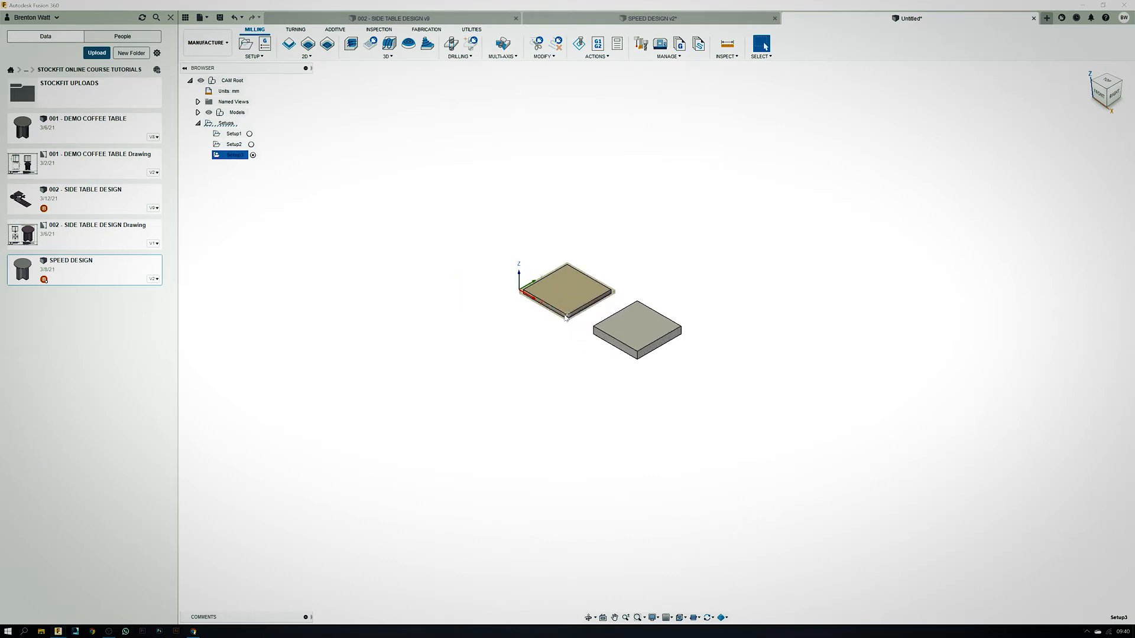
scroll(550, 304, "up", 3)
scroll(538, 295, "down", 1)
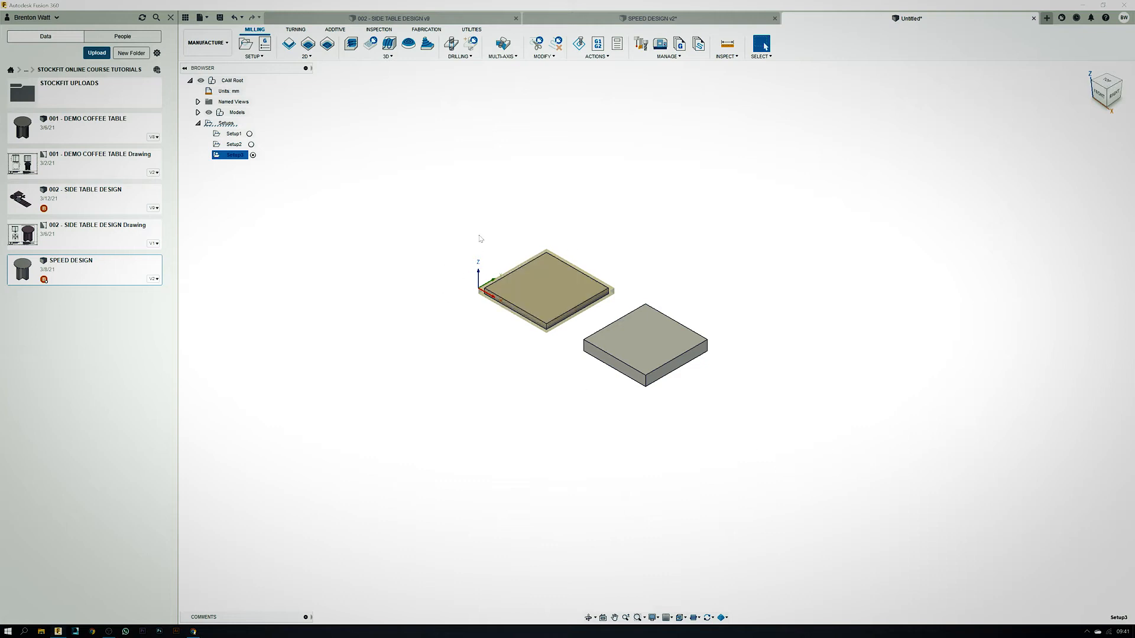
scroll(482, 299, "up", 2)
scroll(482, 299, "up", 4)
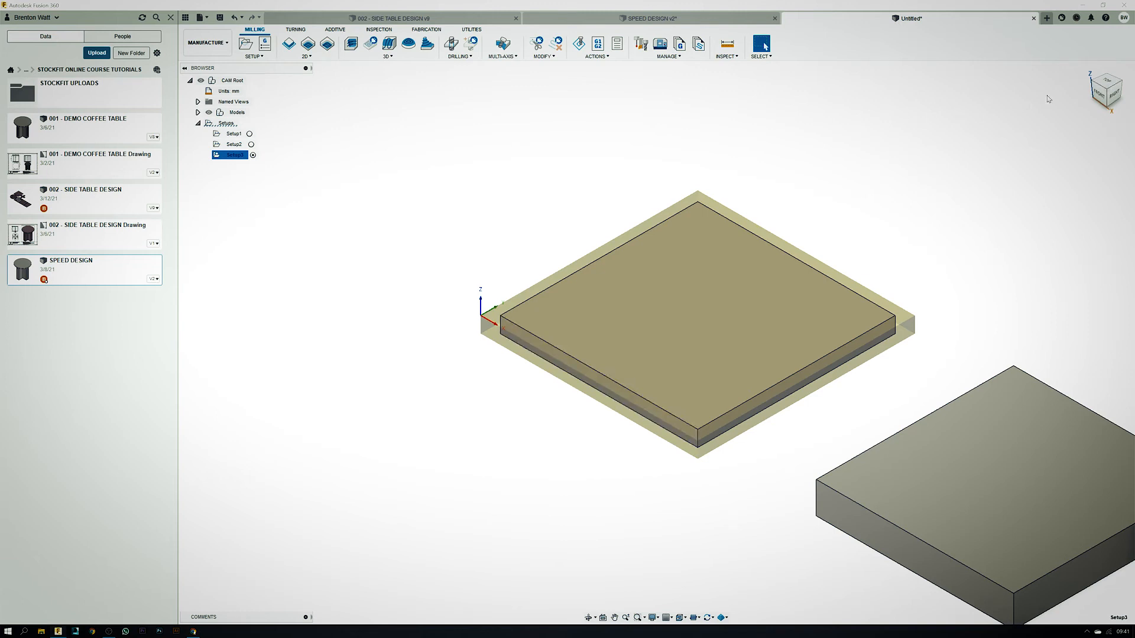
left_click(1086, 71)
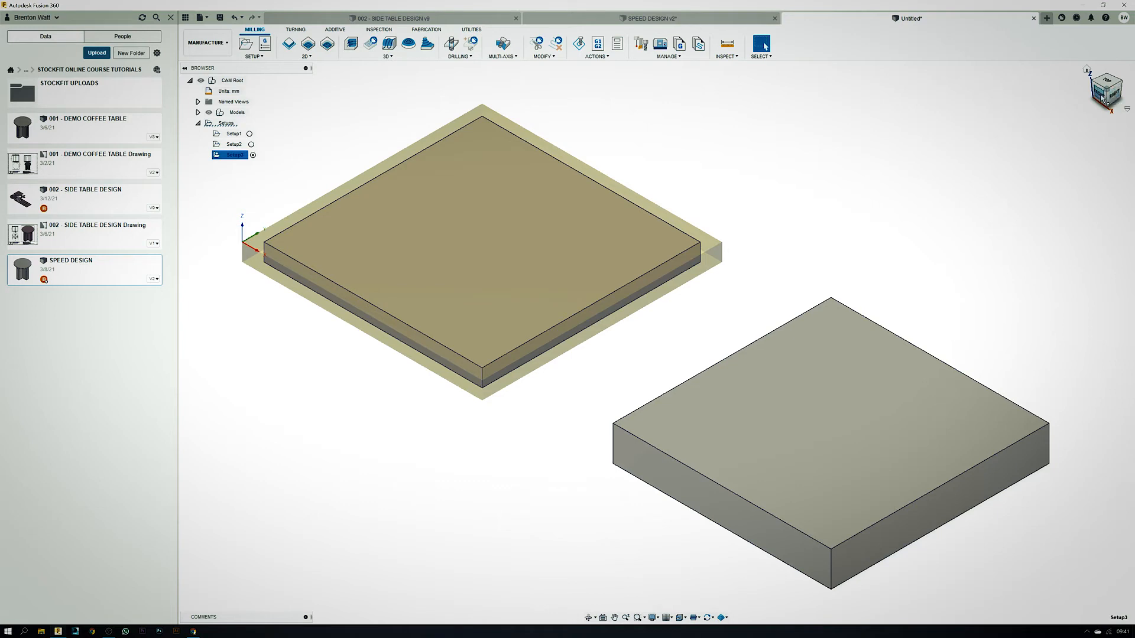
scroll(751, 316, "down", 2)
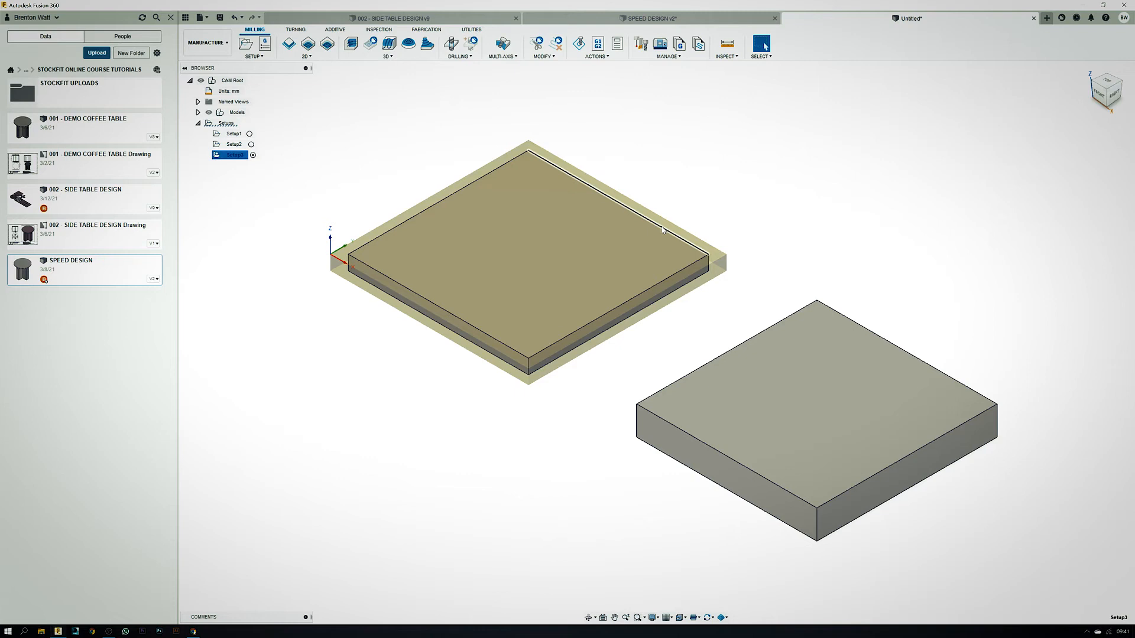
scroll(663, 231, "down", 2)
scroll(662, 230, "down", 1)
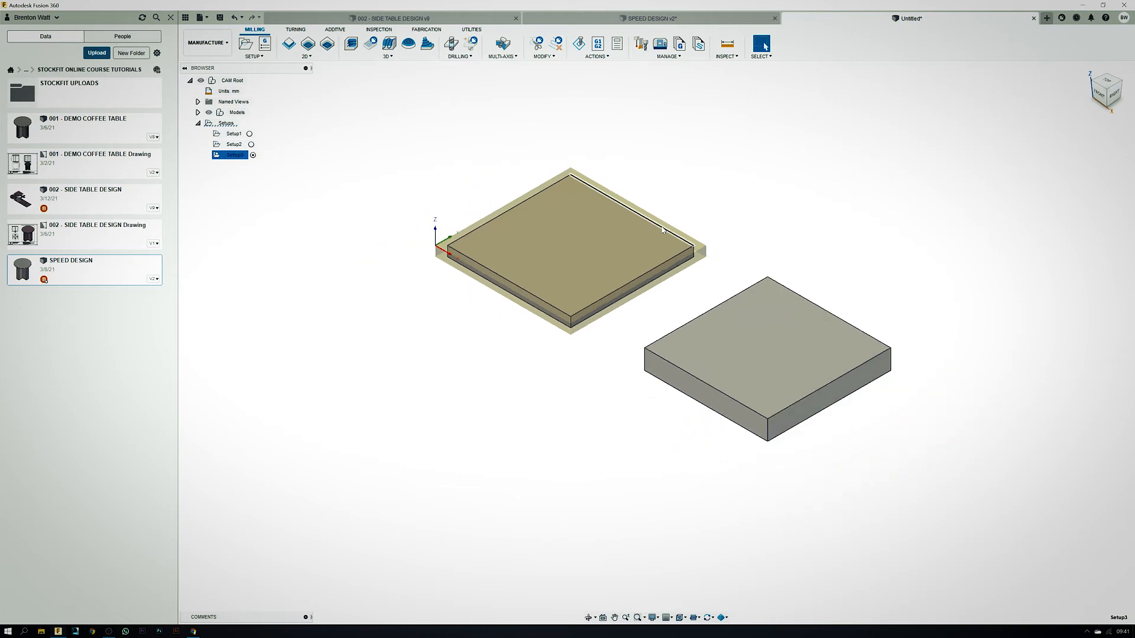
scroll(662, 230, "down", 1)
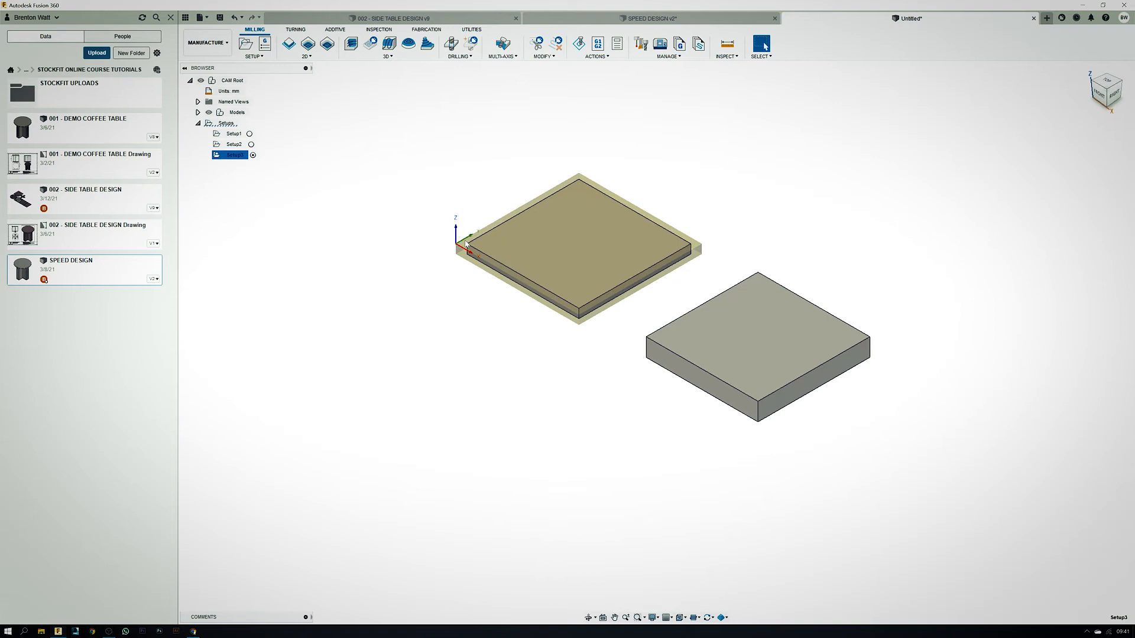
scroll(445, 257, "up", 2)
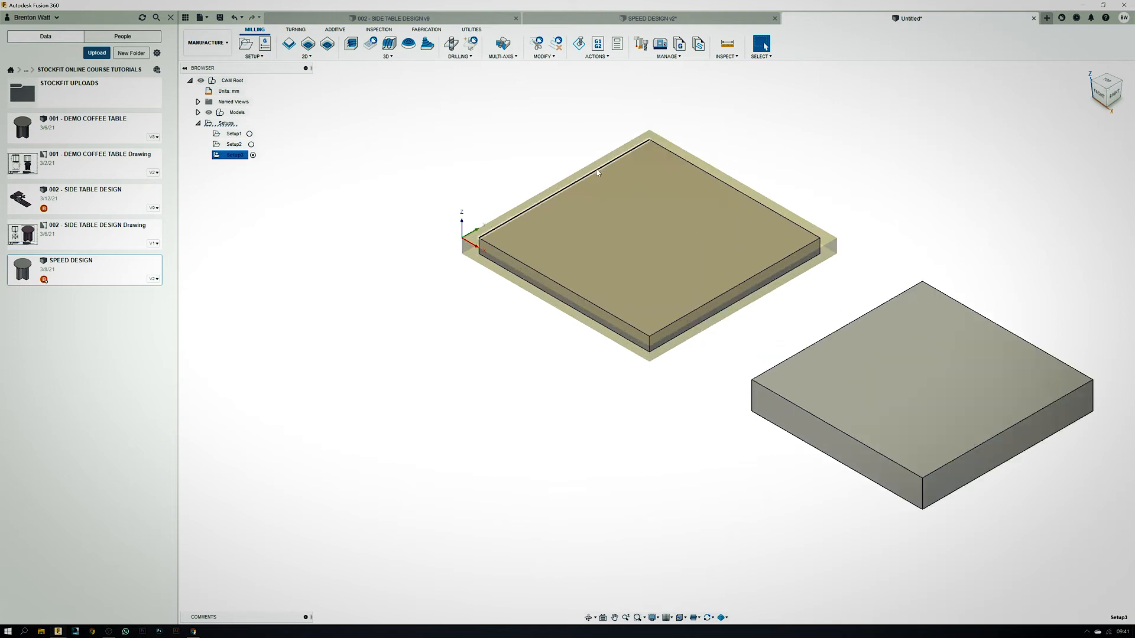
scroll(459, 246, "up", 2)
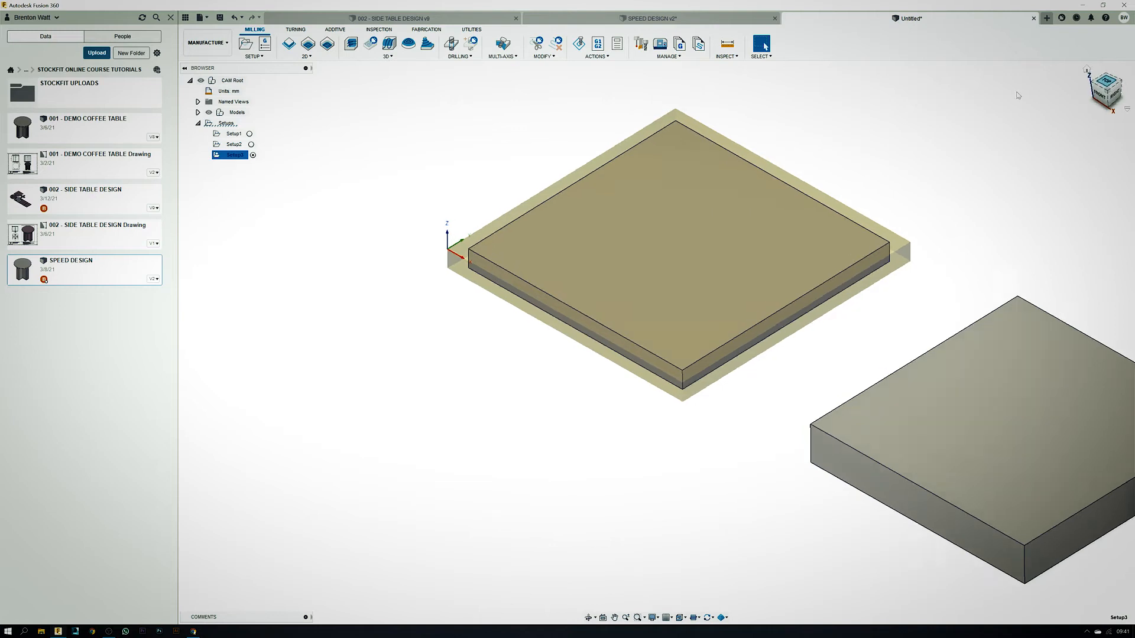
Inspect Setup3's stock border and origin position around the 16mm body from above
left_click(1106, 82)
scroll(477, 510, "down", 2)
scroll(387, 385, "up", 3)
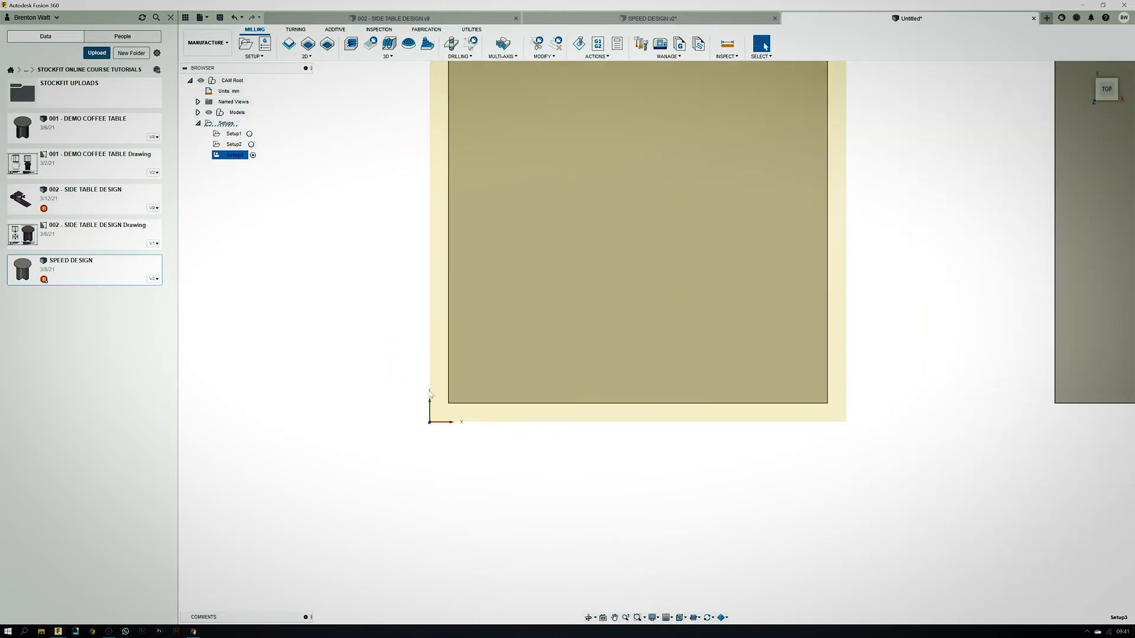
scroll(493, 474, "down", 2)
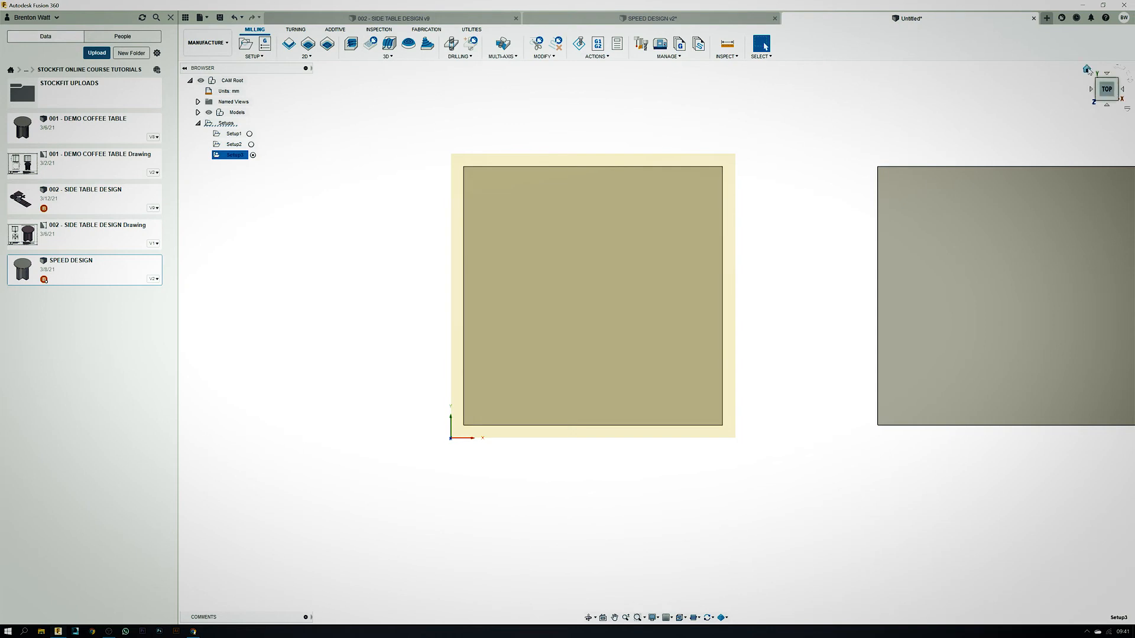
left_click(1087, 69)
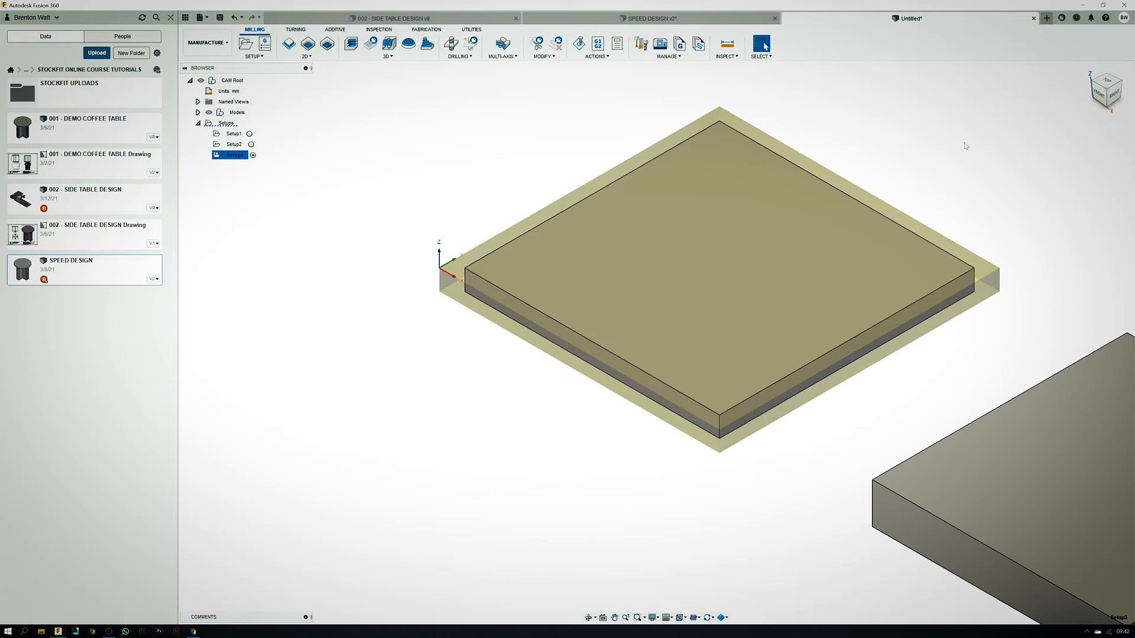
left_click(1108, 81)
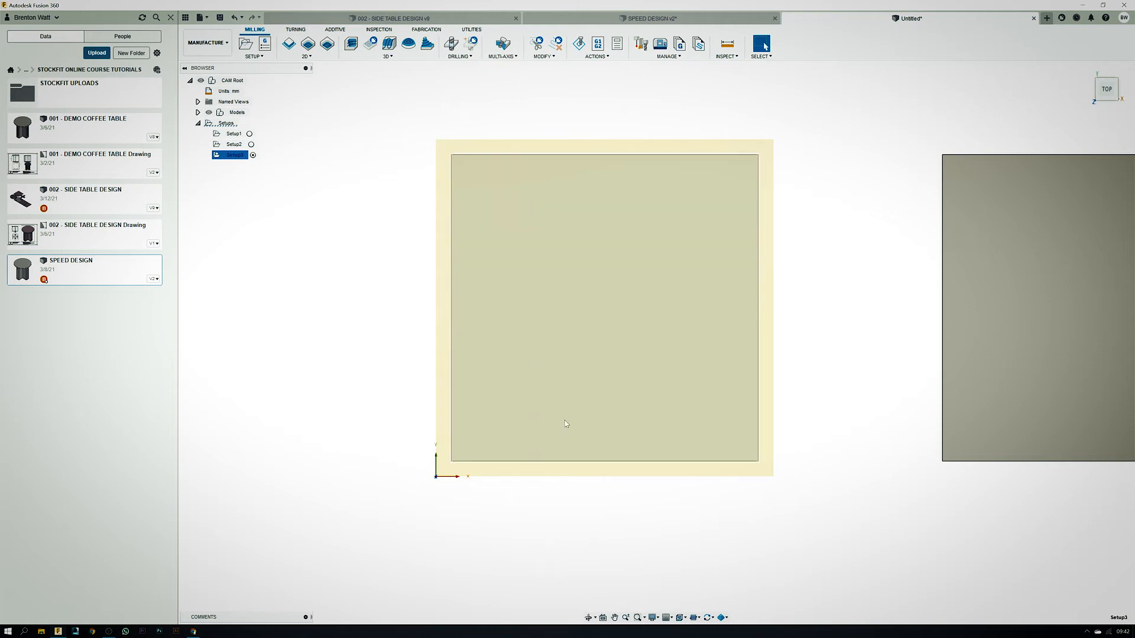
scroll(614, 408, "down", 1)
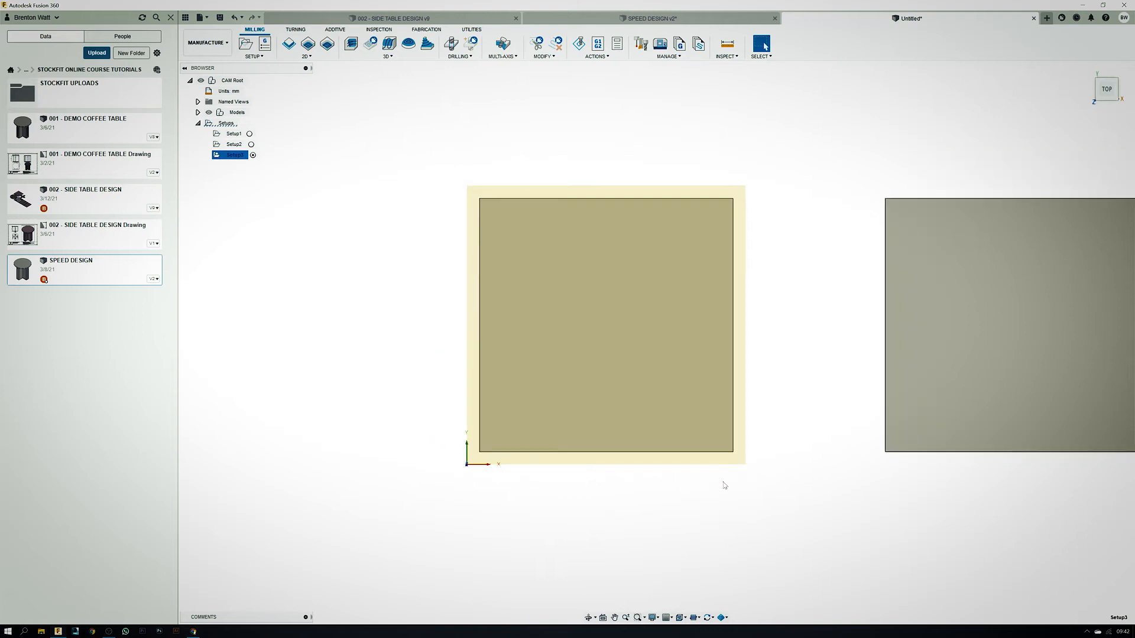
scroll(749, 471, "up", 1)
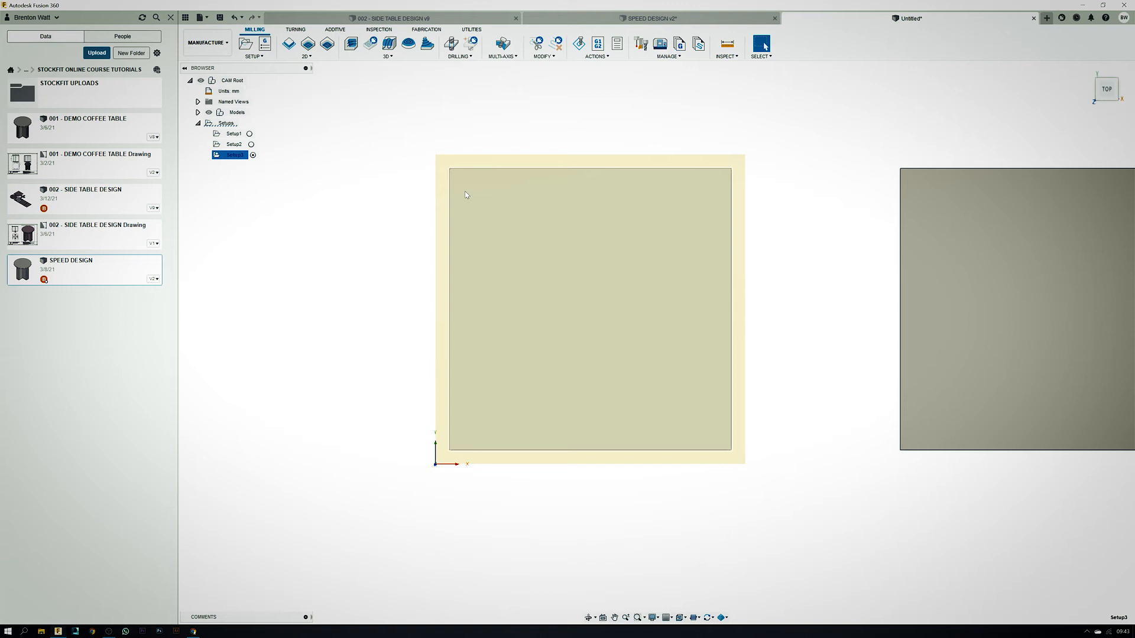
scroll(573, 269, "down", 1)
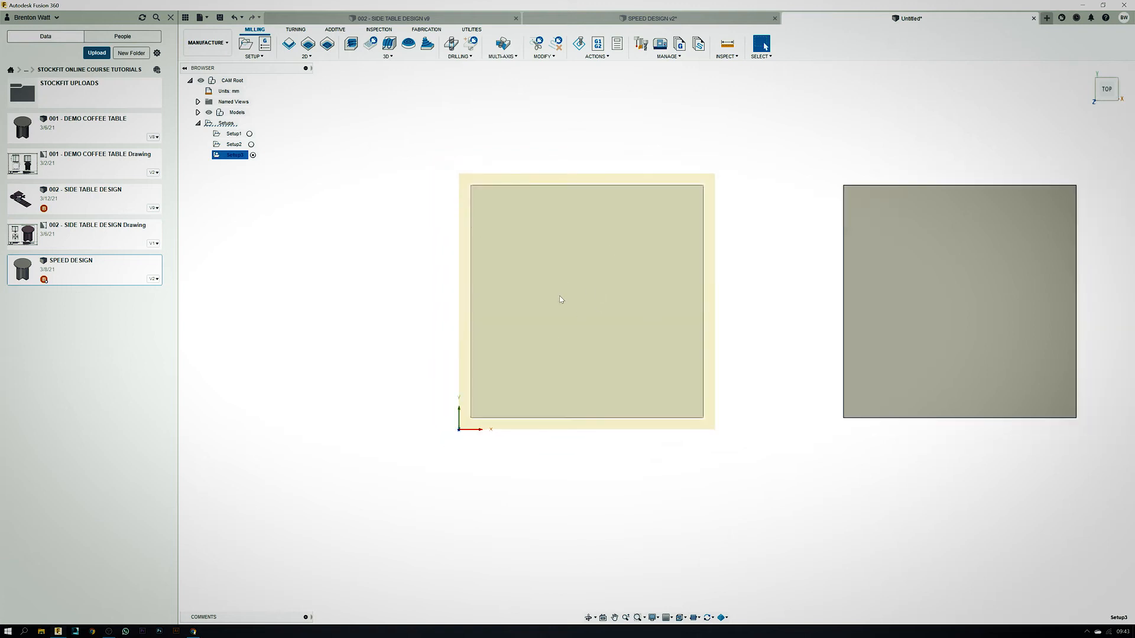
Re-examine Setup3's stock outline against the 16mm body in the top view, reselecting the setup to redisplay its stock
scroll(664, 325, "down", 1)
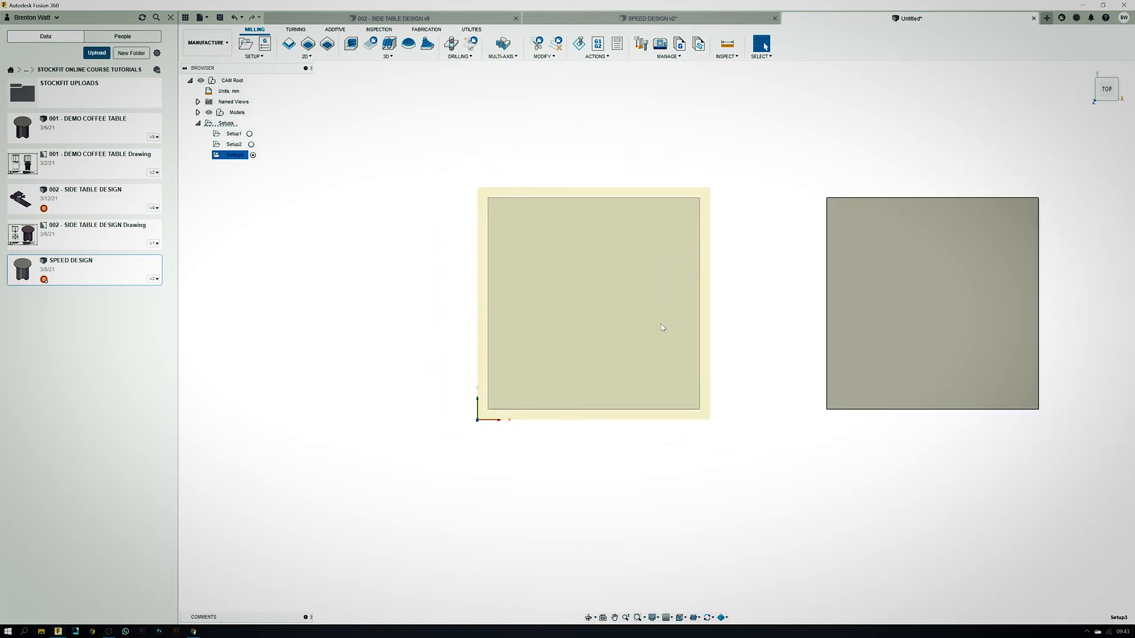
scroll(472, 475, "up", 1)
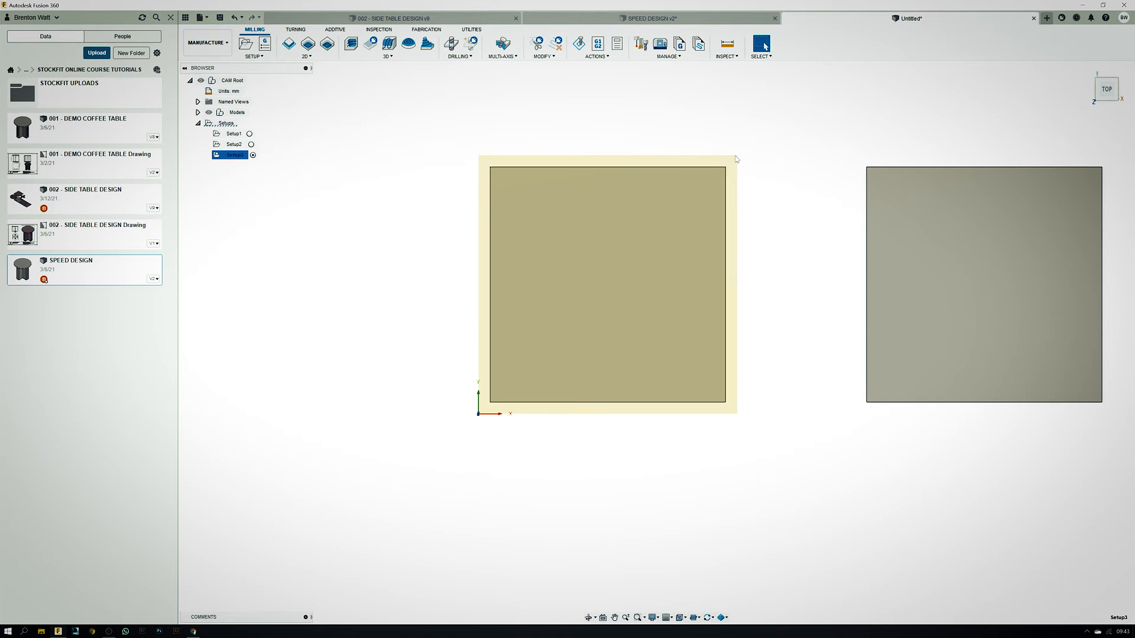
scroll(736, 159, "down", 3)
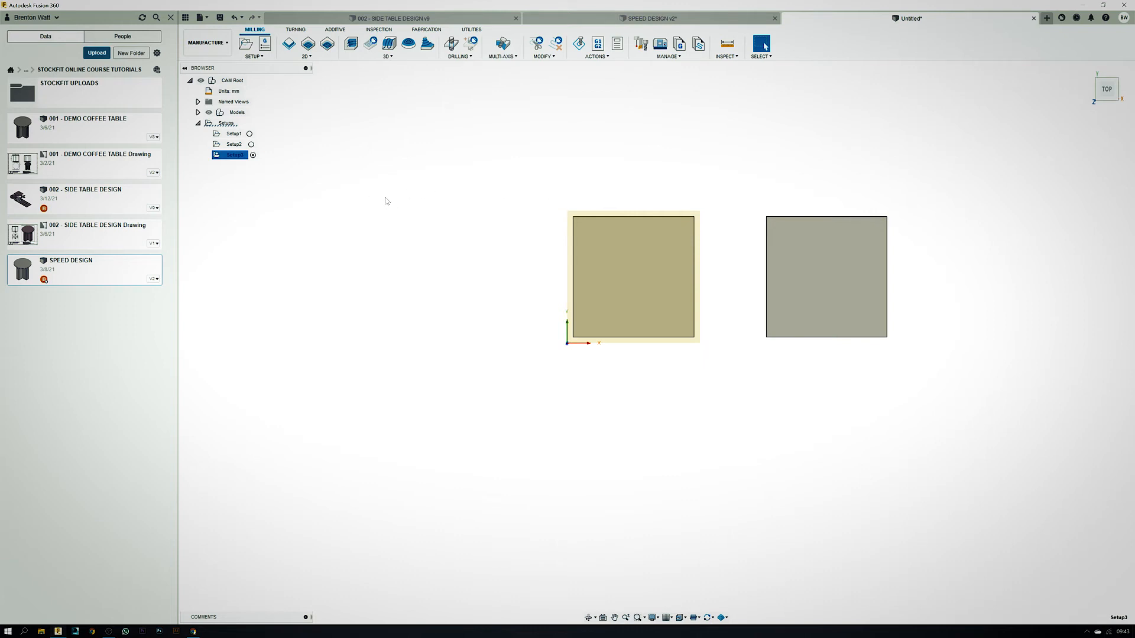
left_click(430, 251)
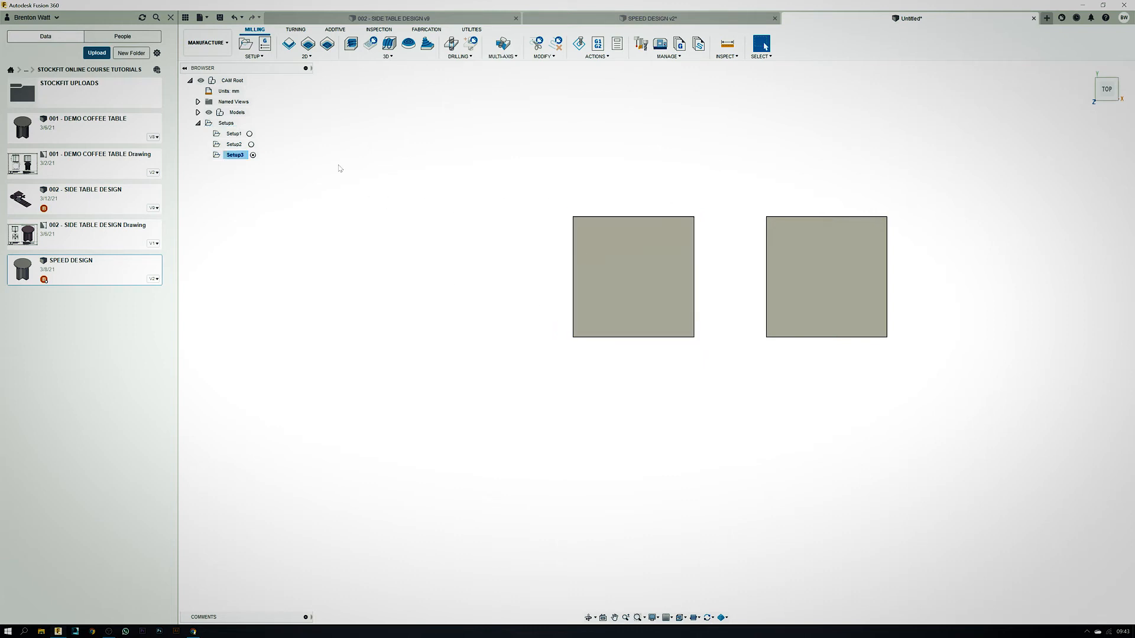
left_click(234, 155)
scroll(609, 296, "up", 2)
scroll(706, 136, "up", 2)
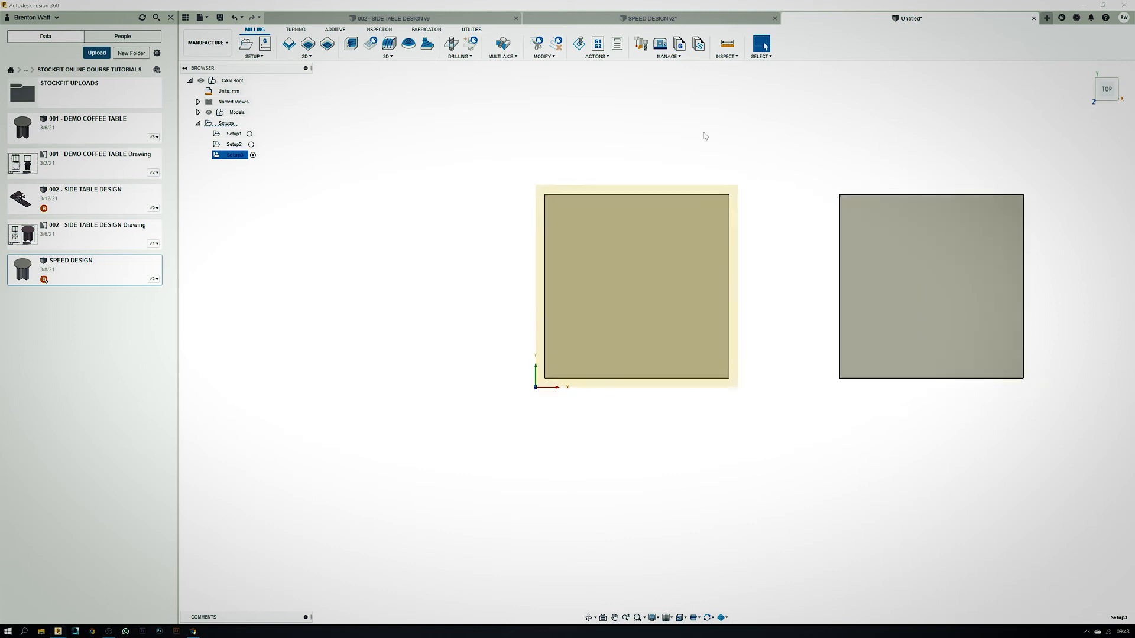
scroll(743, 179, "up", 1)
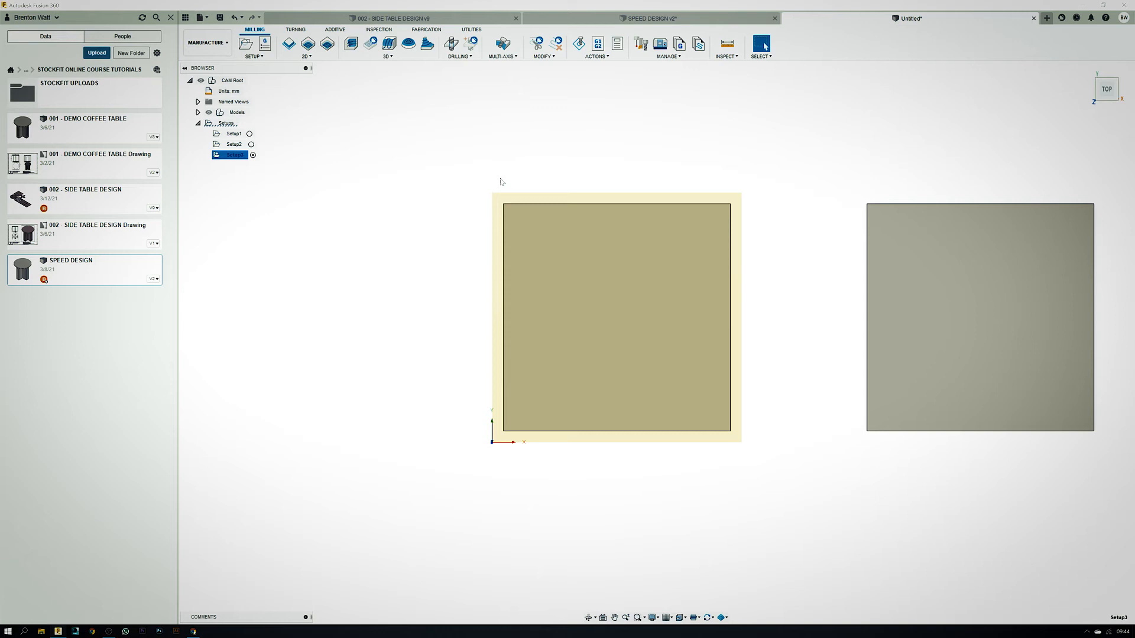
scroll(513, 189, "down", 2)
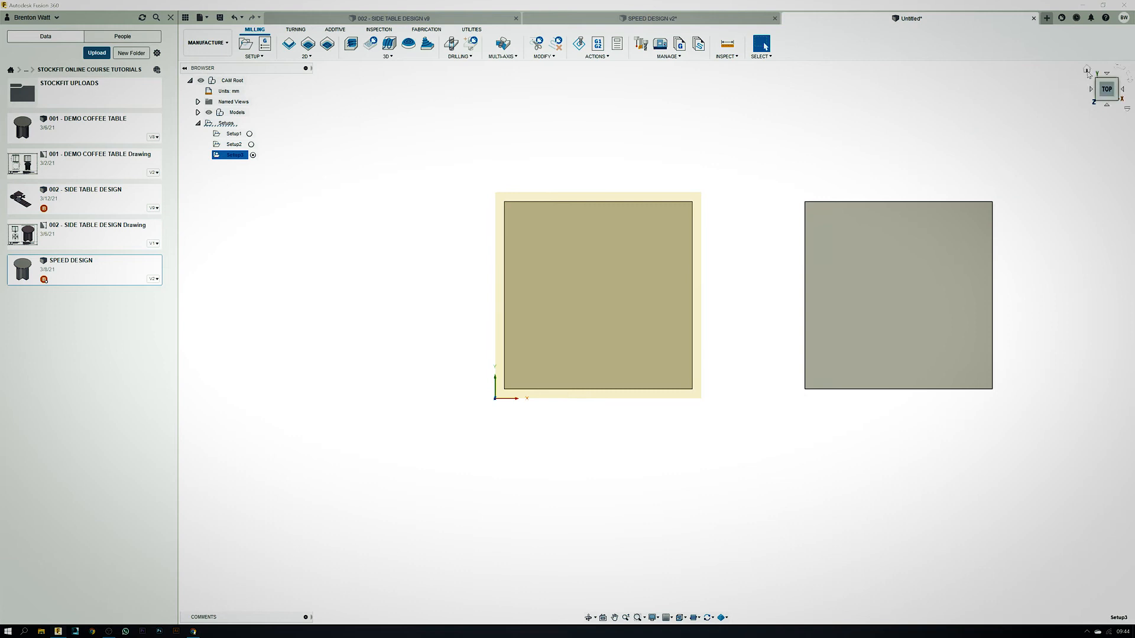
Duplicate Setup3, working from the isometric view
left_click(1087, 70)
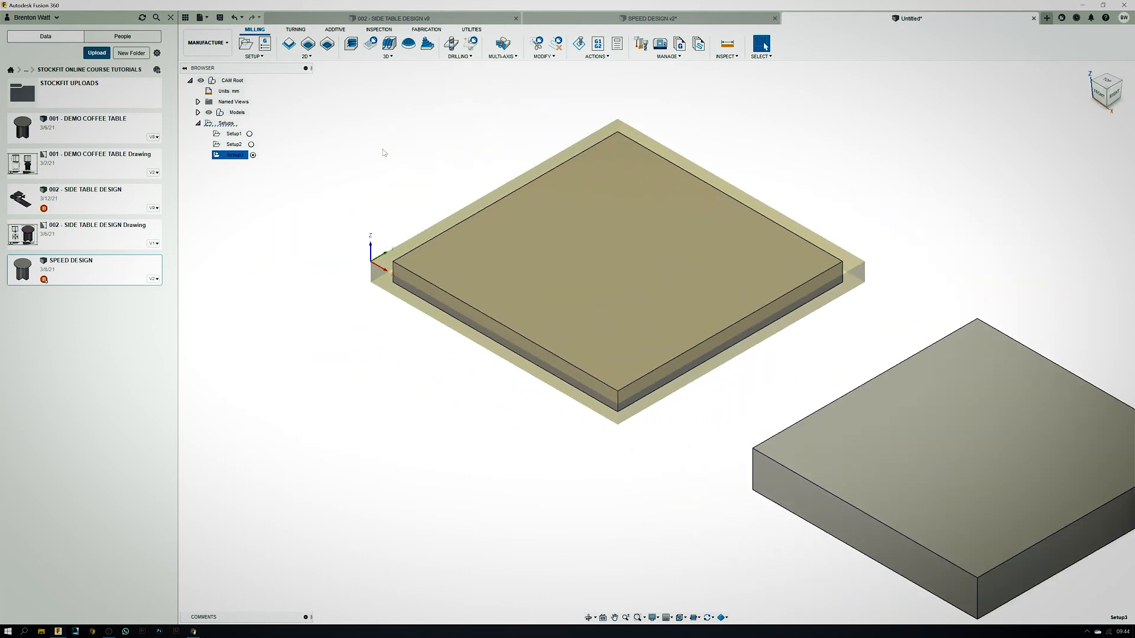
right_click(237, 155)
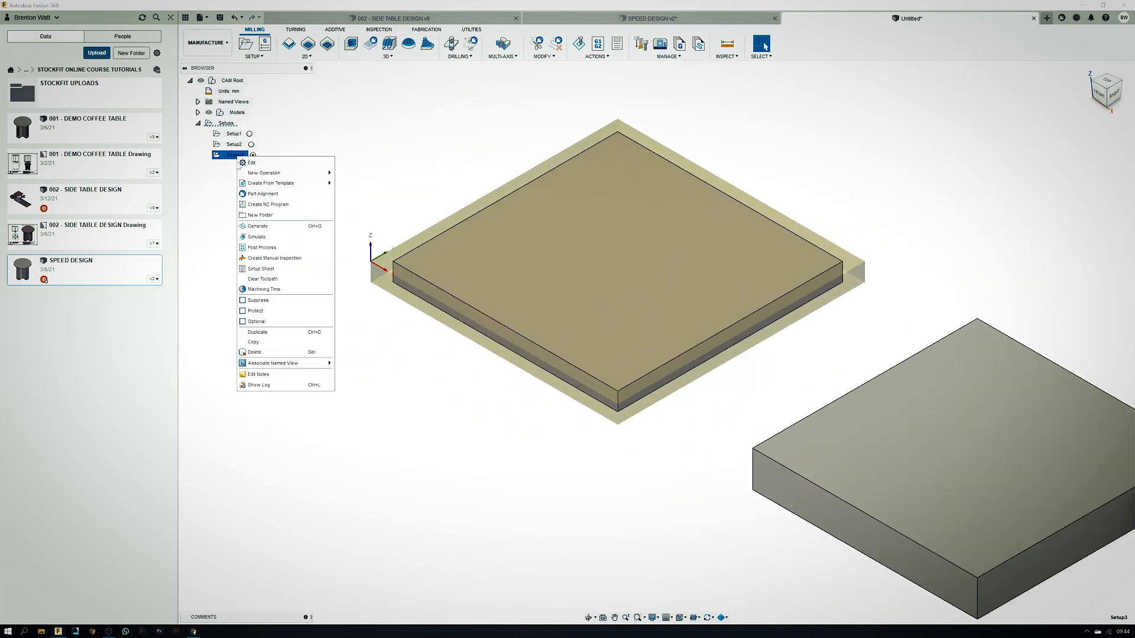
left_click(258, 333)
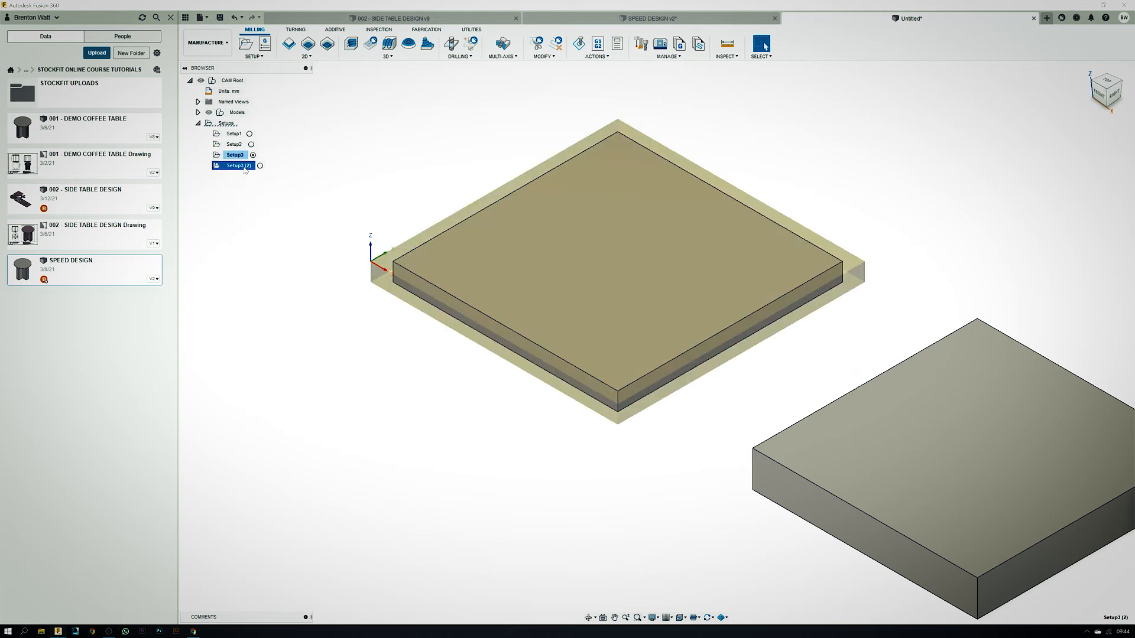
Edit the duplicated setup and move its origin to the stock's top back-right corner box point
right_click(245, 170)
left_click(260, 177)
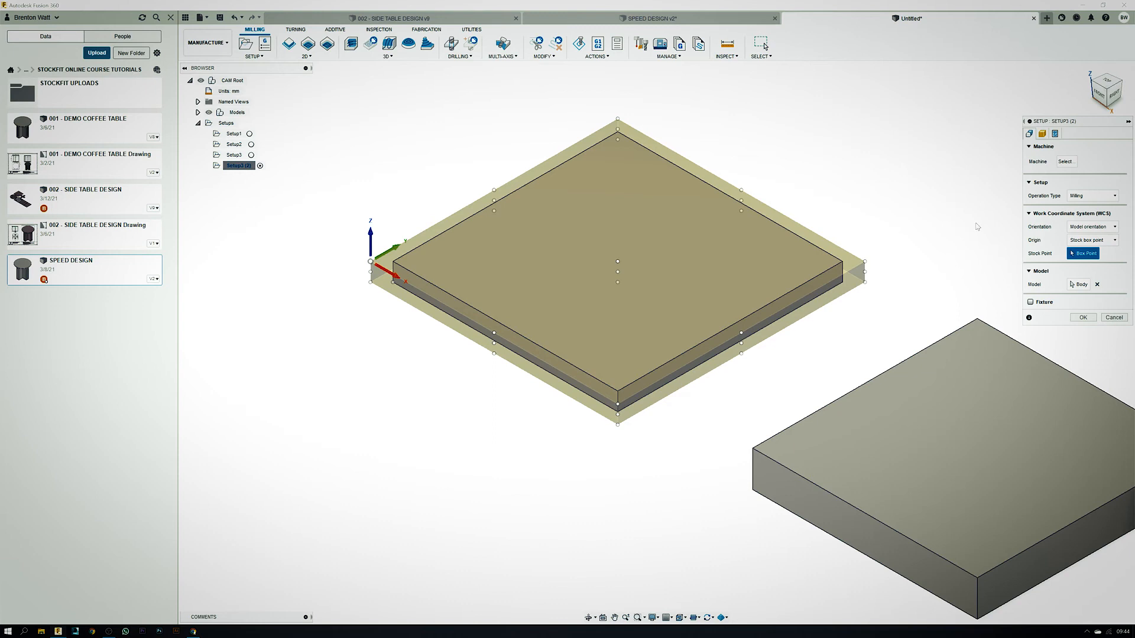
left_click(1043, 134)
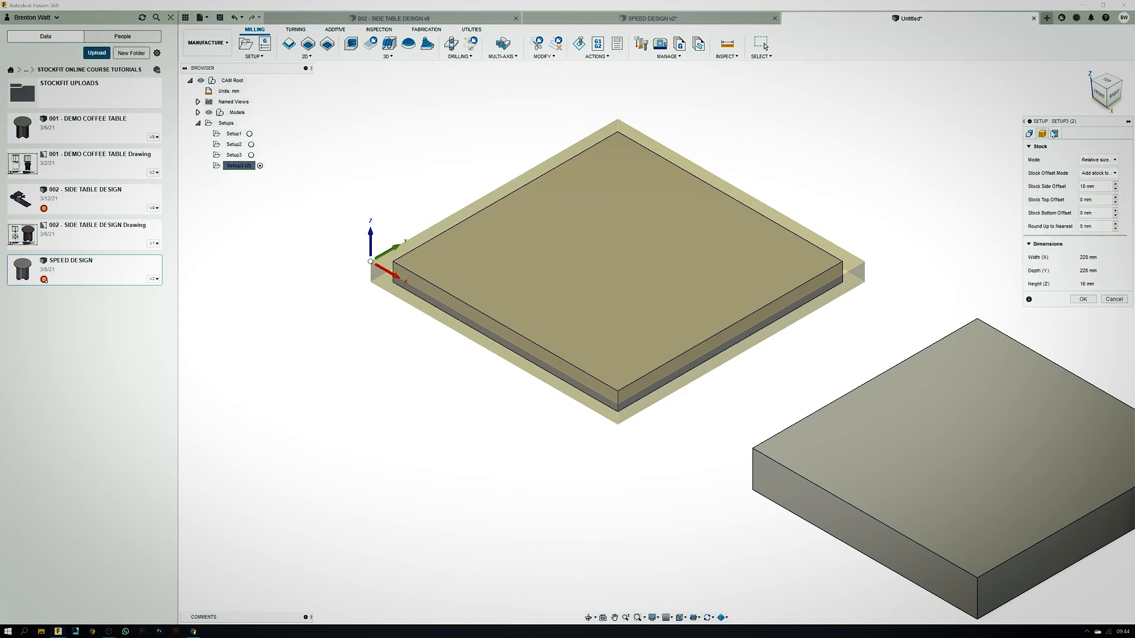
left_click(1029, 133)
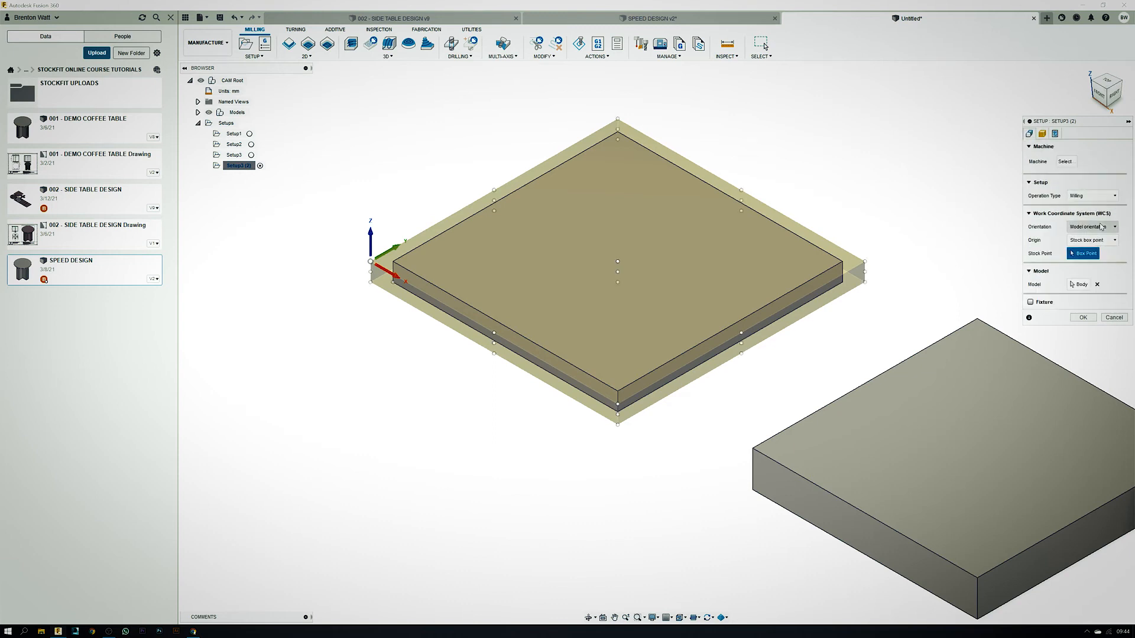
left_click(865, 262)
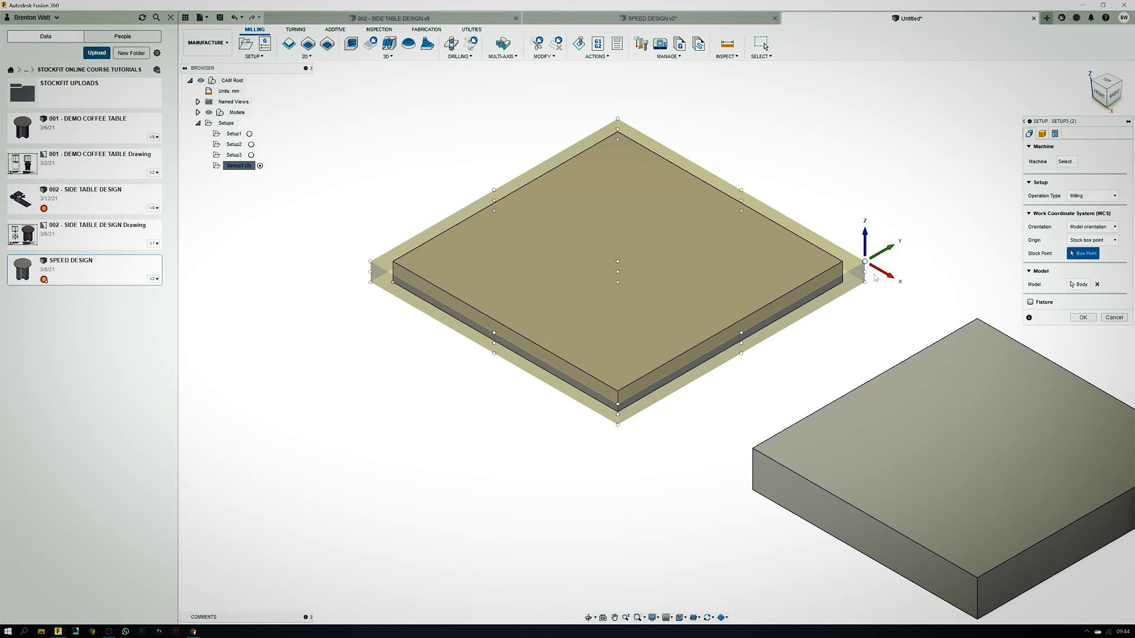
left_click(1083, 318)
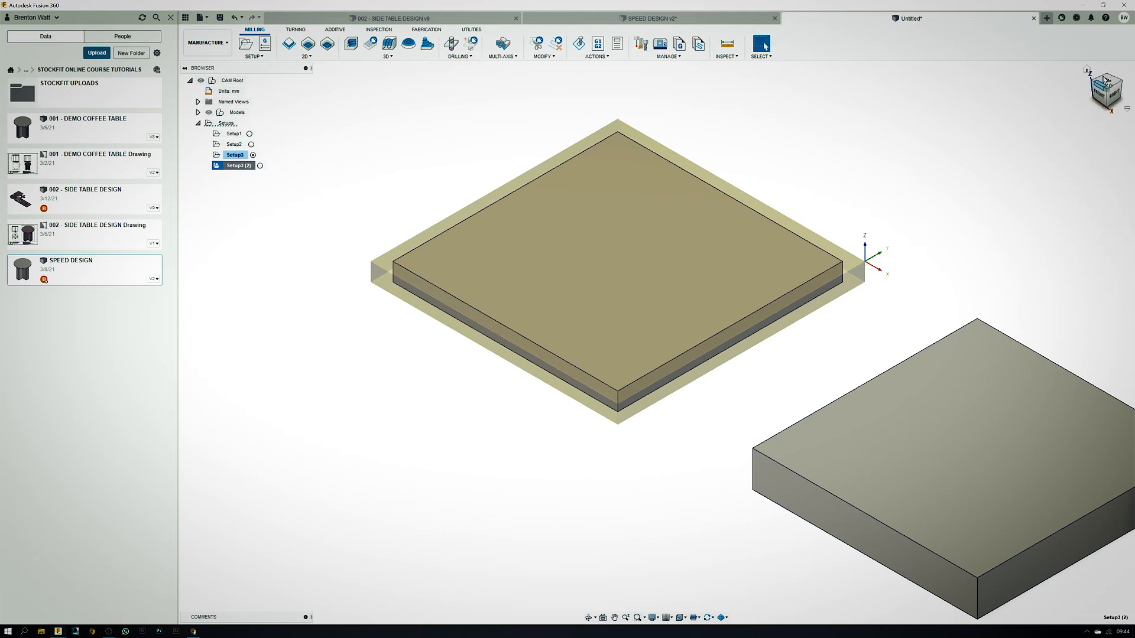
Compare the origin corners of the duplicated setup and Setup3, viewing the stock from above and in isometric
left_click(1103, 86)
scroll(644, 254, "up", 1)
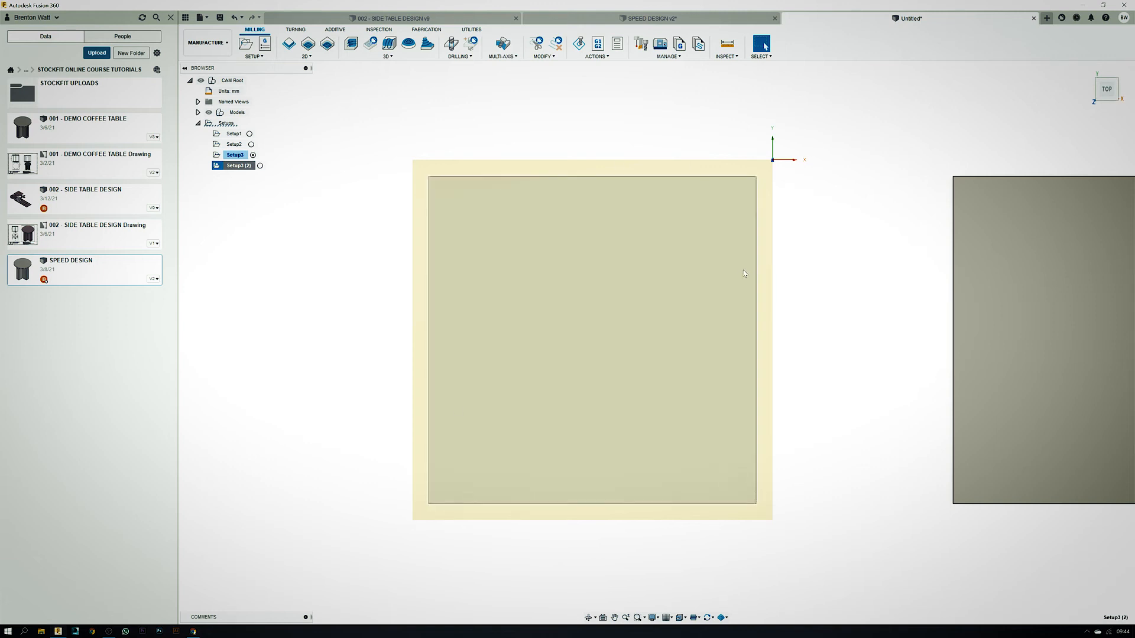
left_click(1086, 72)
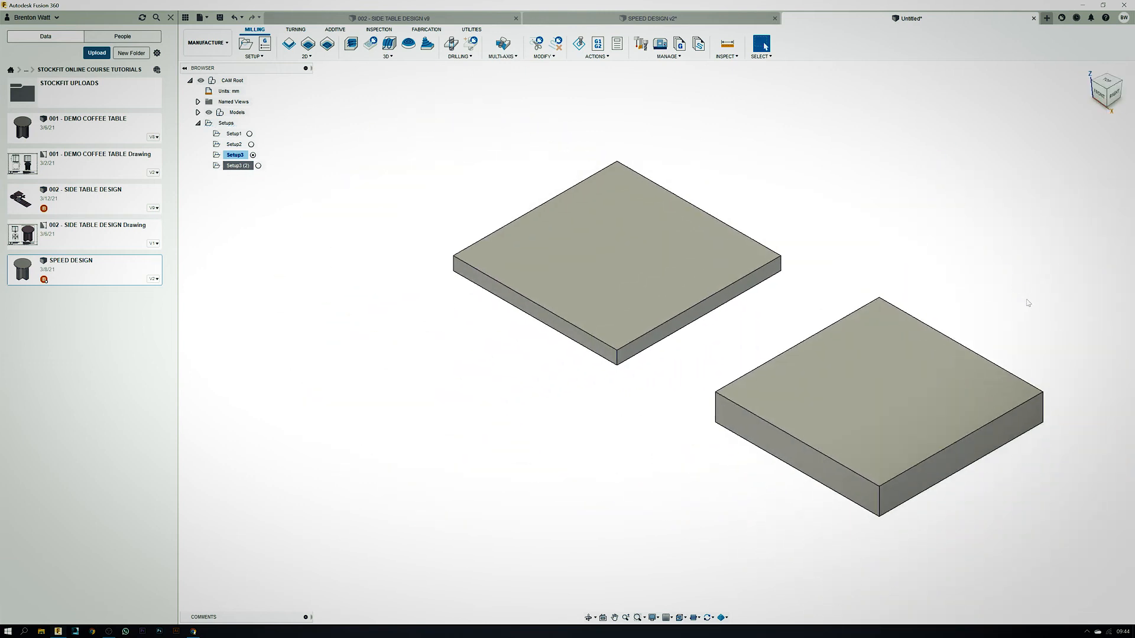
scroll(522, 234, "up", 2)
left_click(236, 167)
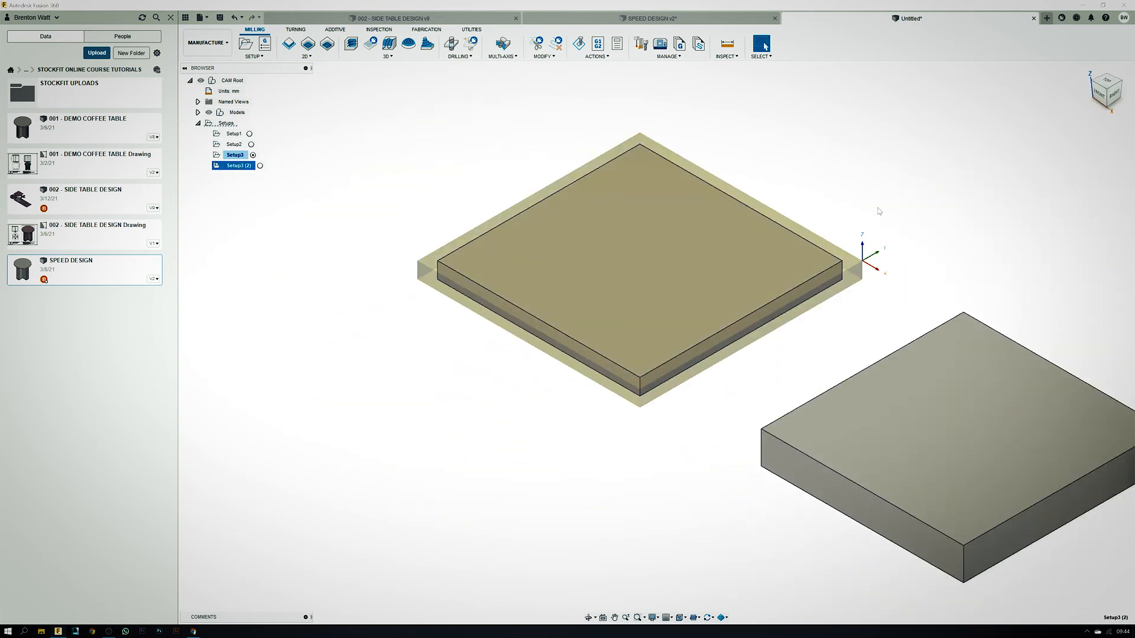
left_click(236, 155)
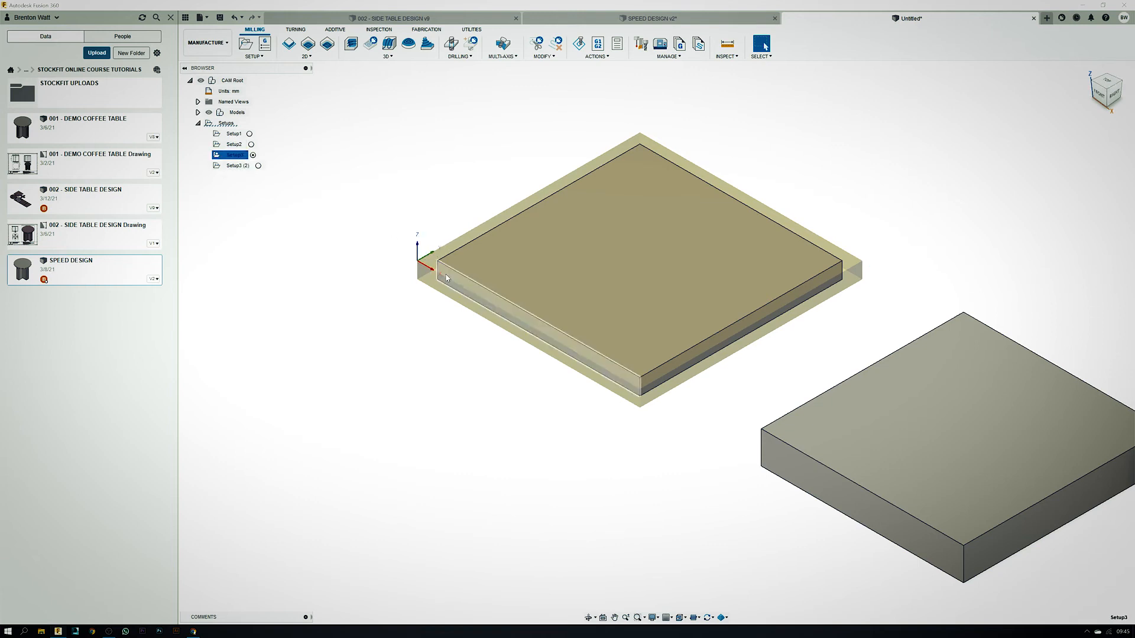
scroll(436, 269, "down", 5)
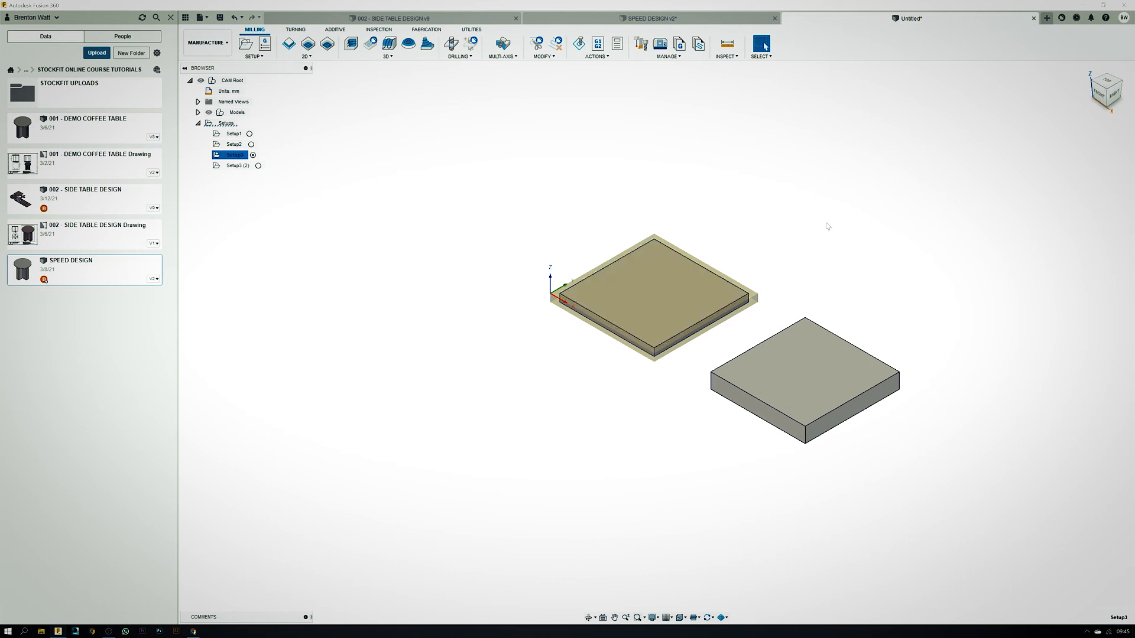
Display Setup1 from above and examine its sheet stock and origin corner relative to the 16mm body
left_click(1104, 84)
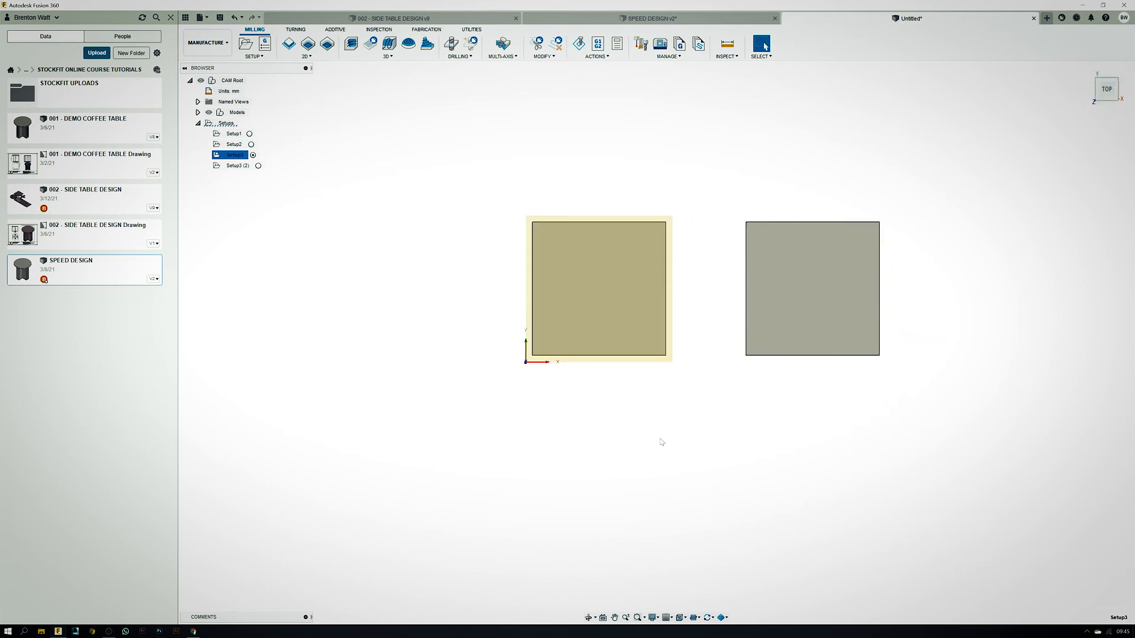
scroll(621, 493, "down", 2)
left_click(235, 134)
scroll(554, 486, "down", 3)
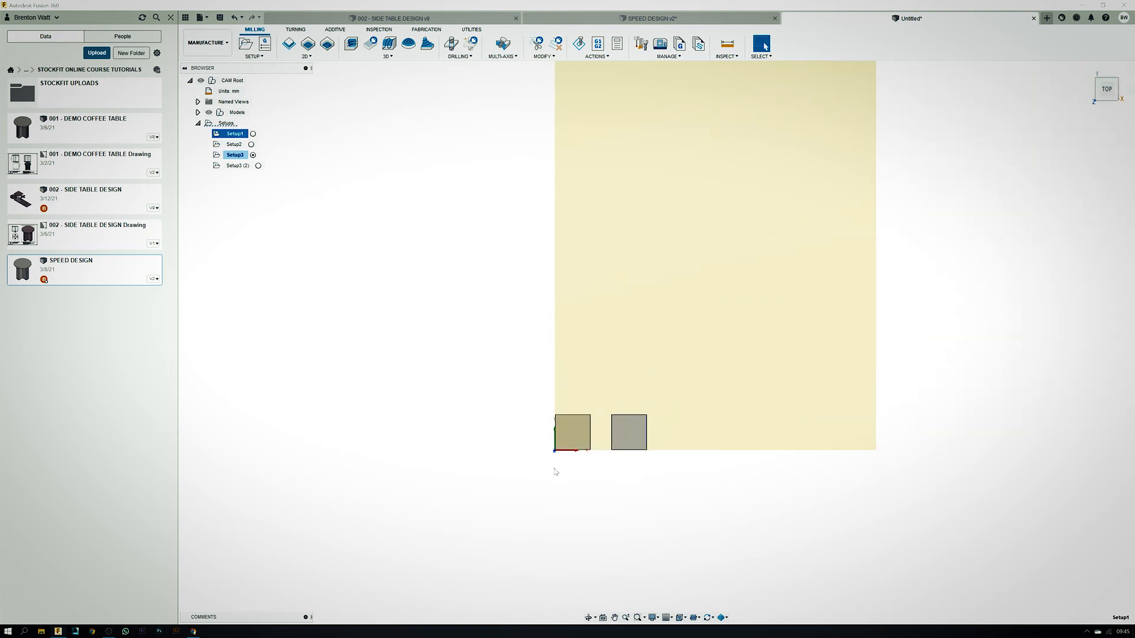
scroll(555, 469, "up", 3)
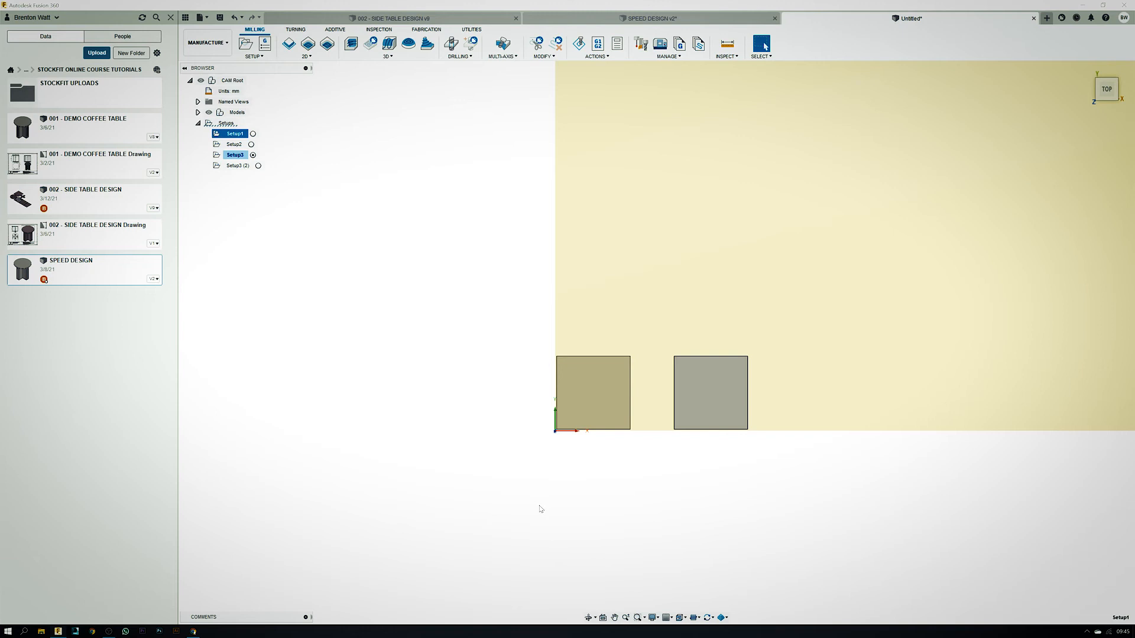
scroll(539, 509, "down", 3)
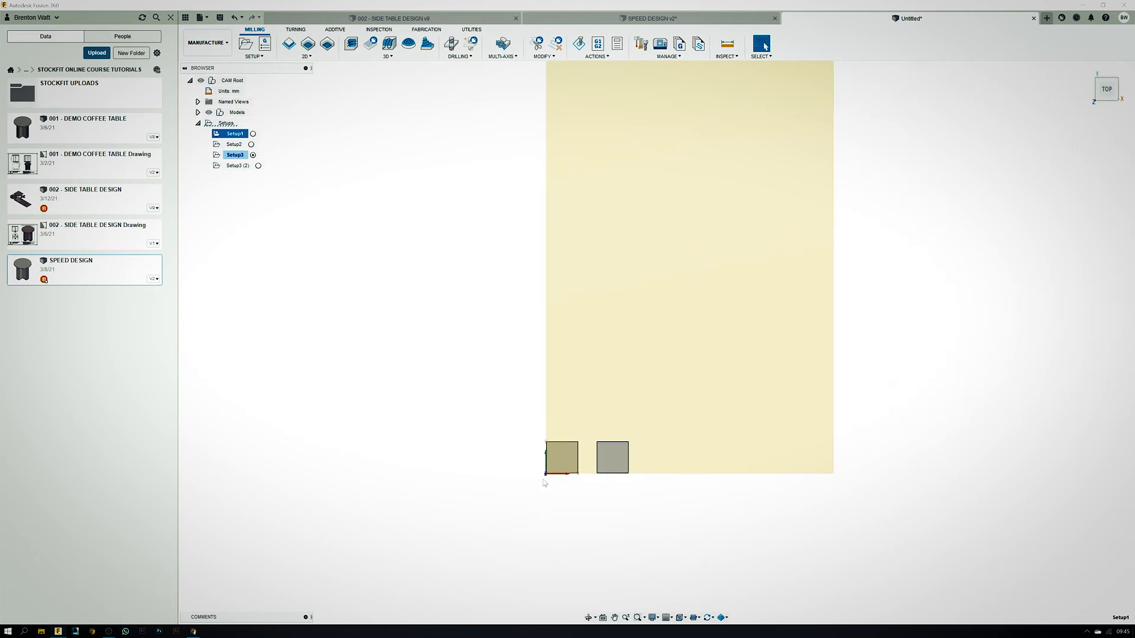
scroll(555, 594, "down", 2)
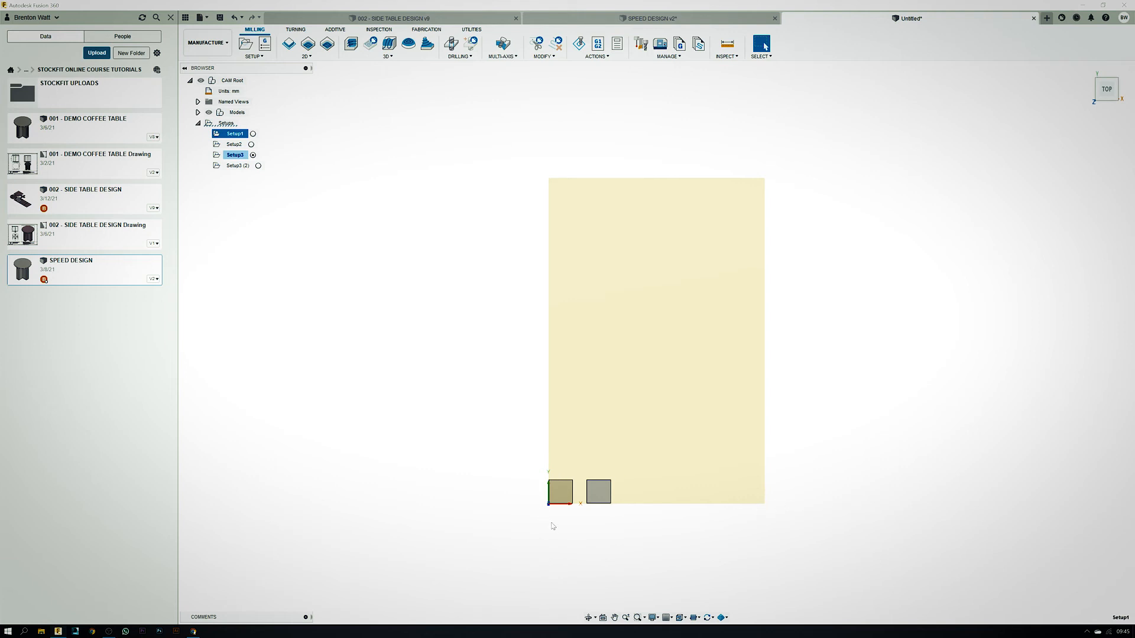
scroll(552, 526, "up", 3)
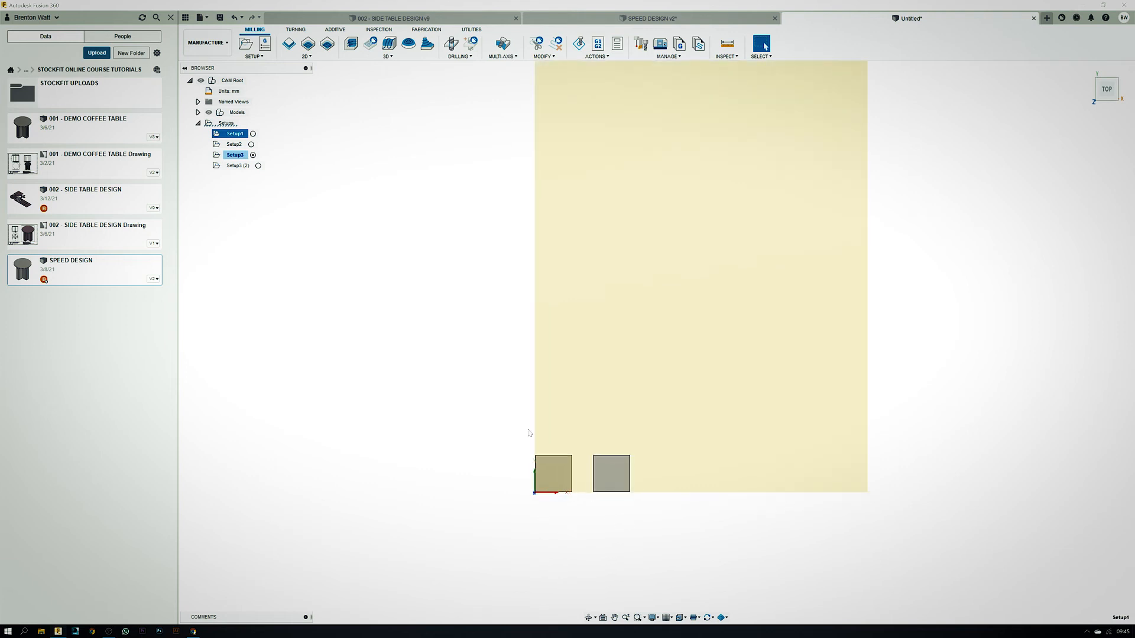
scroll(532, 449, "up", 2)
scroll(565, 517, "down", 4)
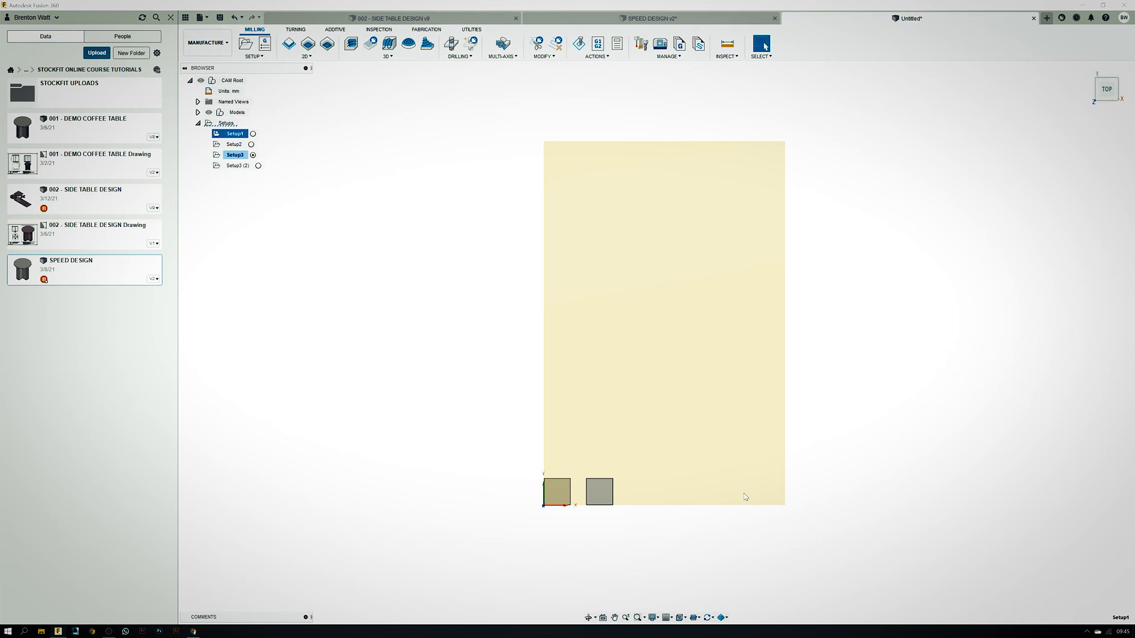
scroll(580, 539, "up", 3)
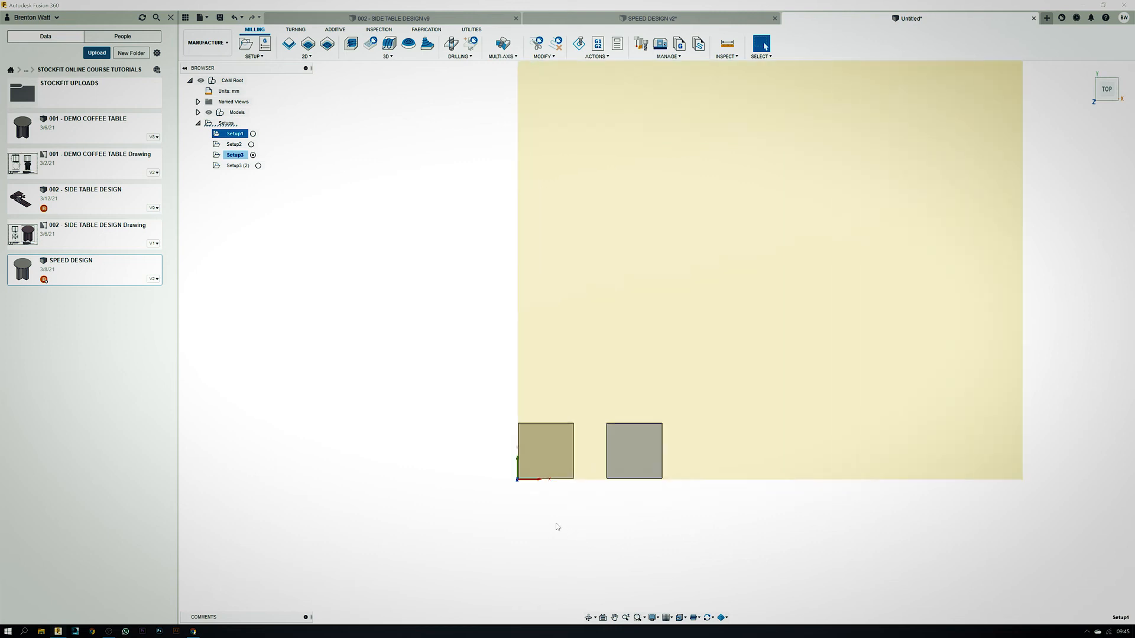
scroll(557, 527, "up", 2)
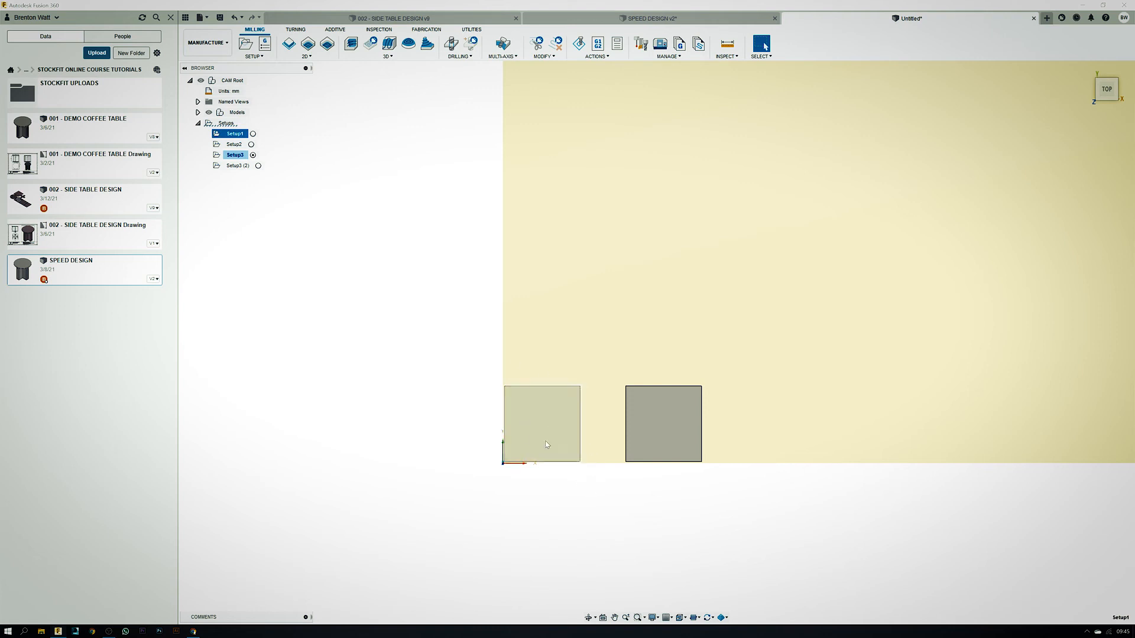
scroll(556, 514, "down", 5)
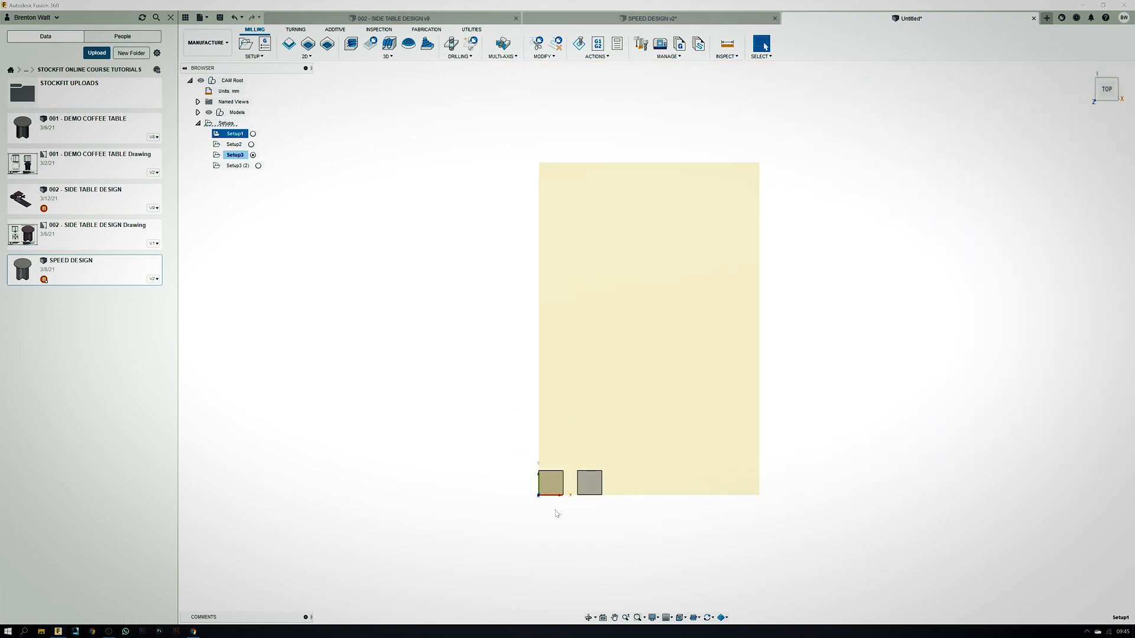
Inspect Setup1's origin corner and the stock margin beside the 16mm body in the isometric view
left_click(1086, 71)
scroll(671, 383, "down", 3)
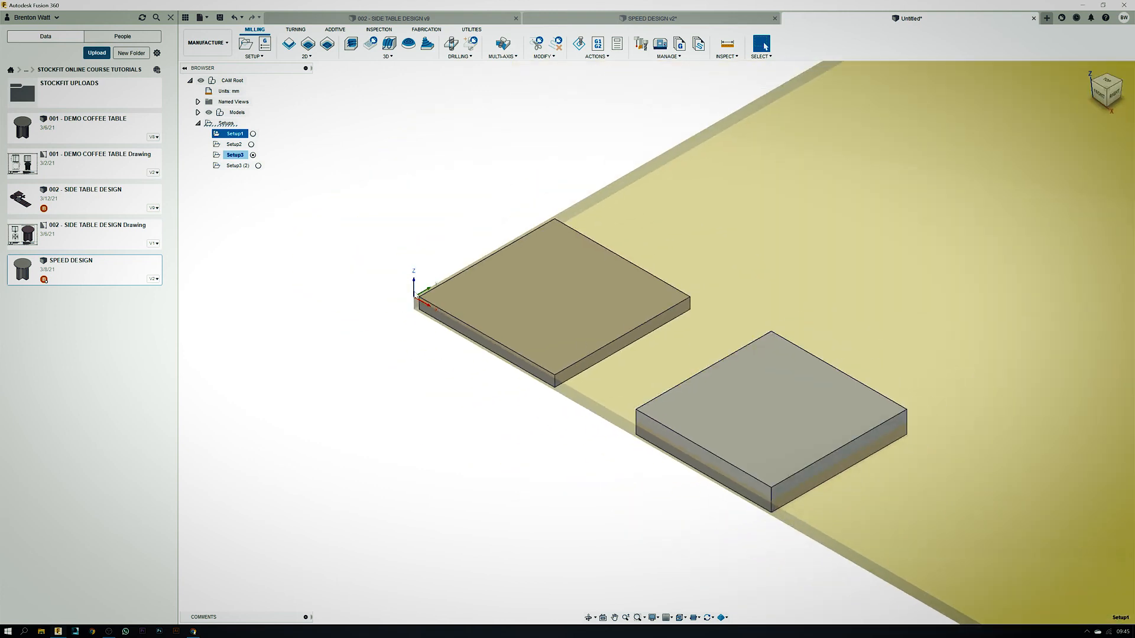
scroll(414, 300, "up", 5)
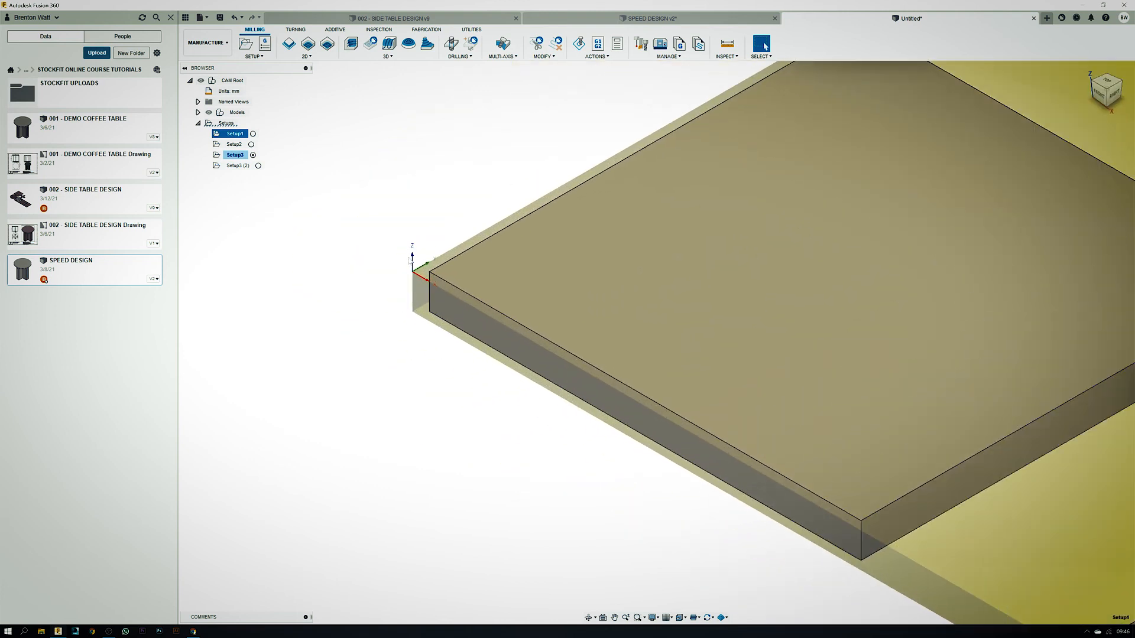
scroll(454, 349, "down", 8)
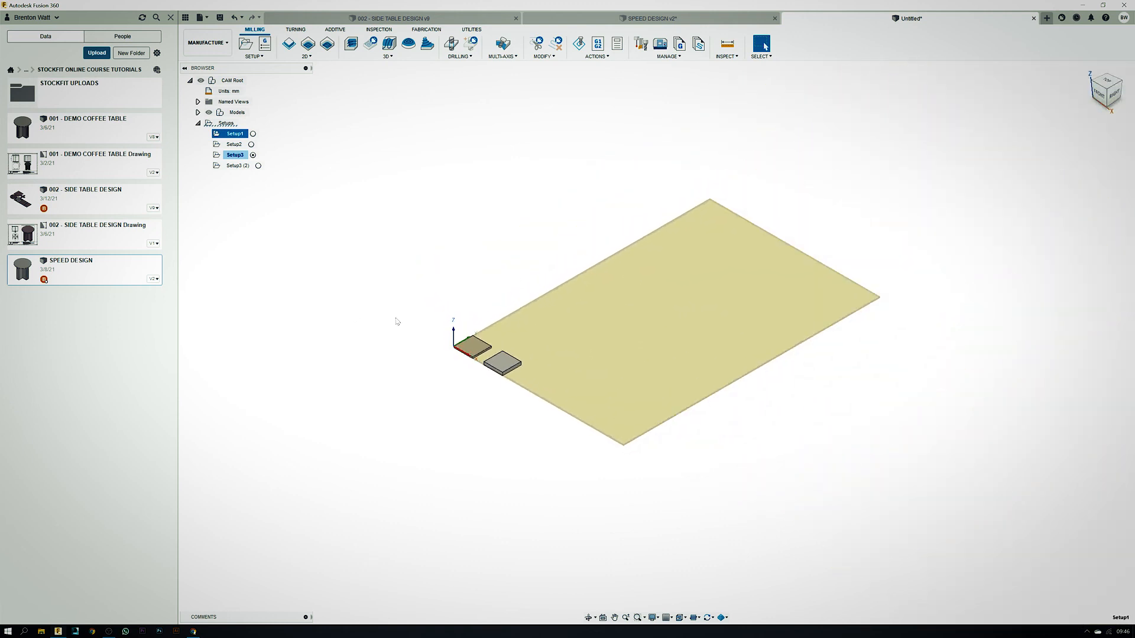
scroll(431, 352, "up", 5)
scroll(538, 329, "up", 4)
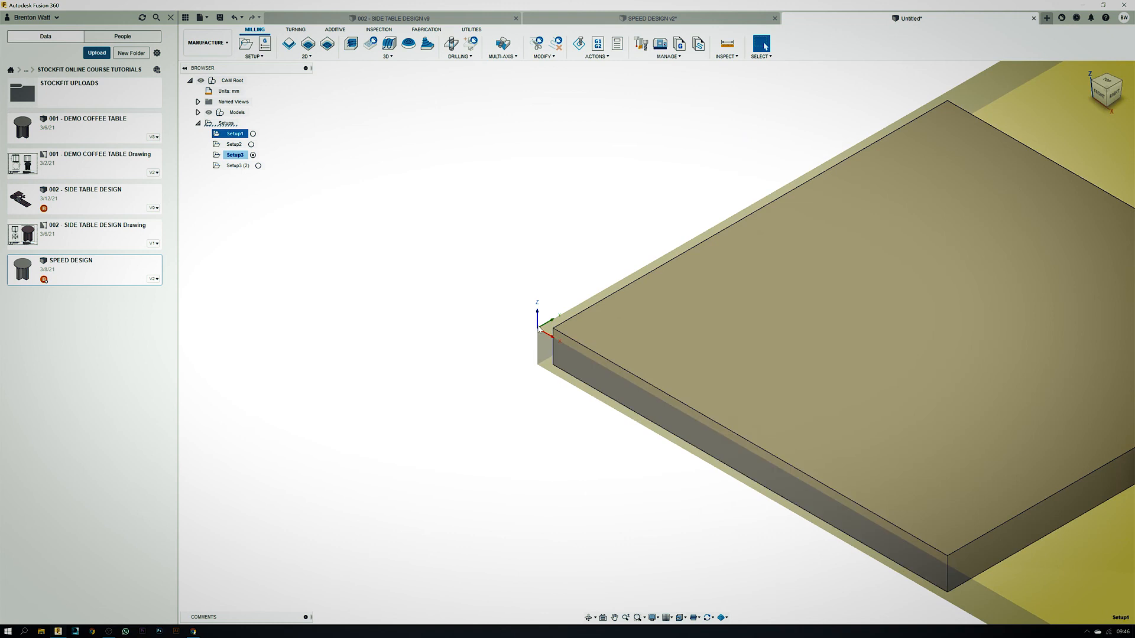
scroll(504, 360, "down", 5)
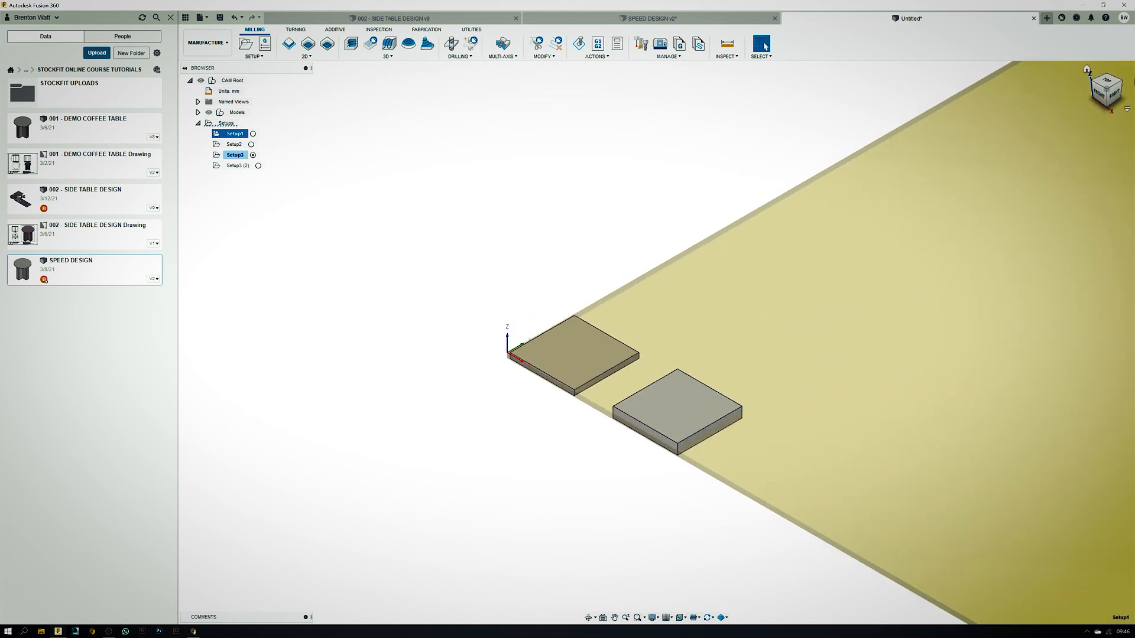
Examine Setup1's sheet stock around both bodies from above and in isometric, including the stock's depth at the origin corner
left_click(1107, 81)
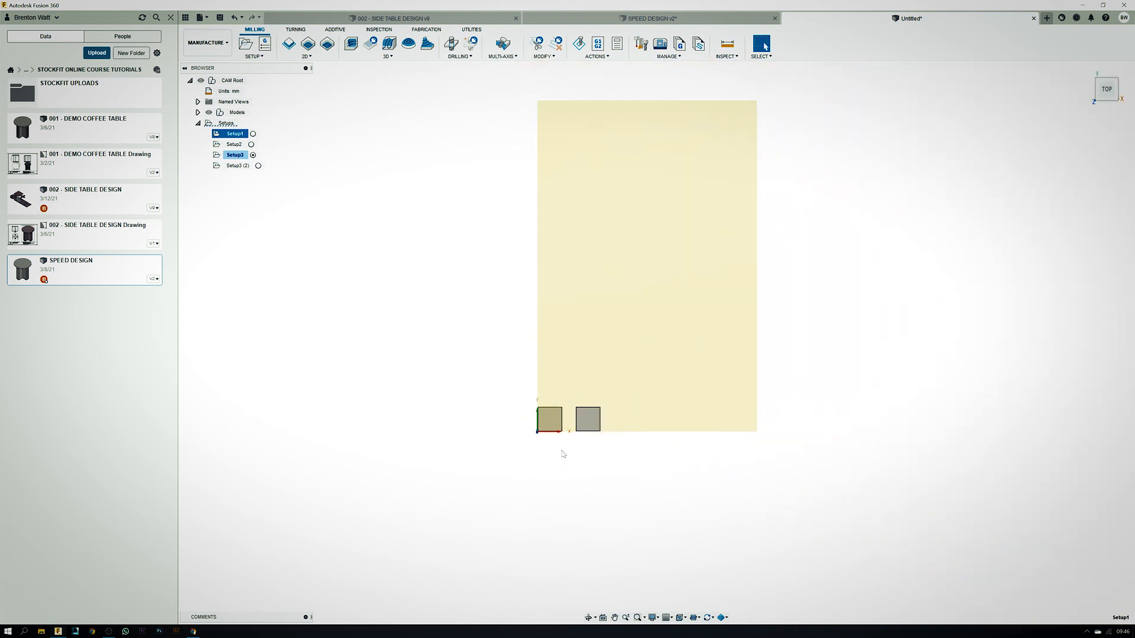
scroll(613, 282, "up", 4)
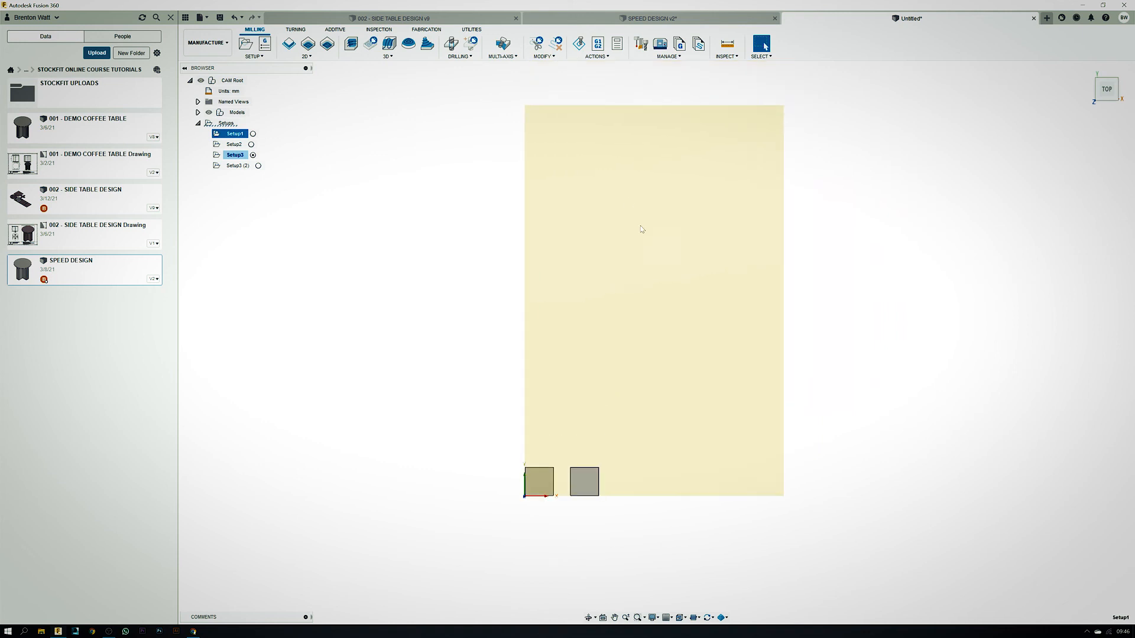
scroll(677, 75, "up", 1)
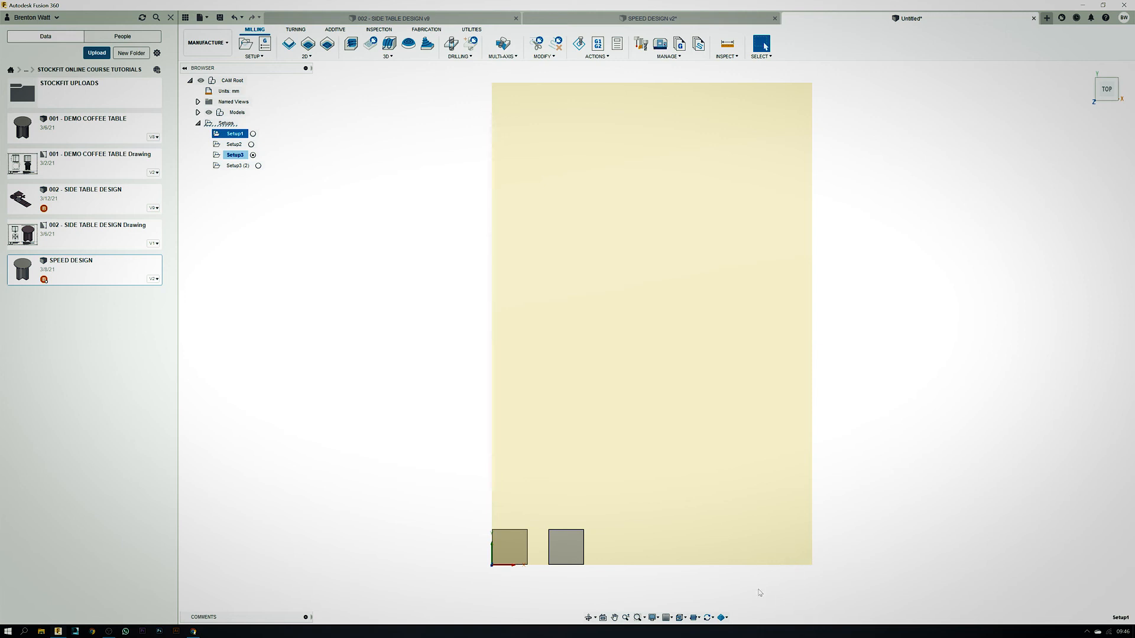
scroll(816, 605, "up", 3)
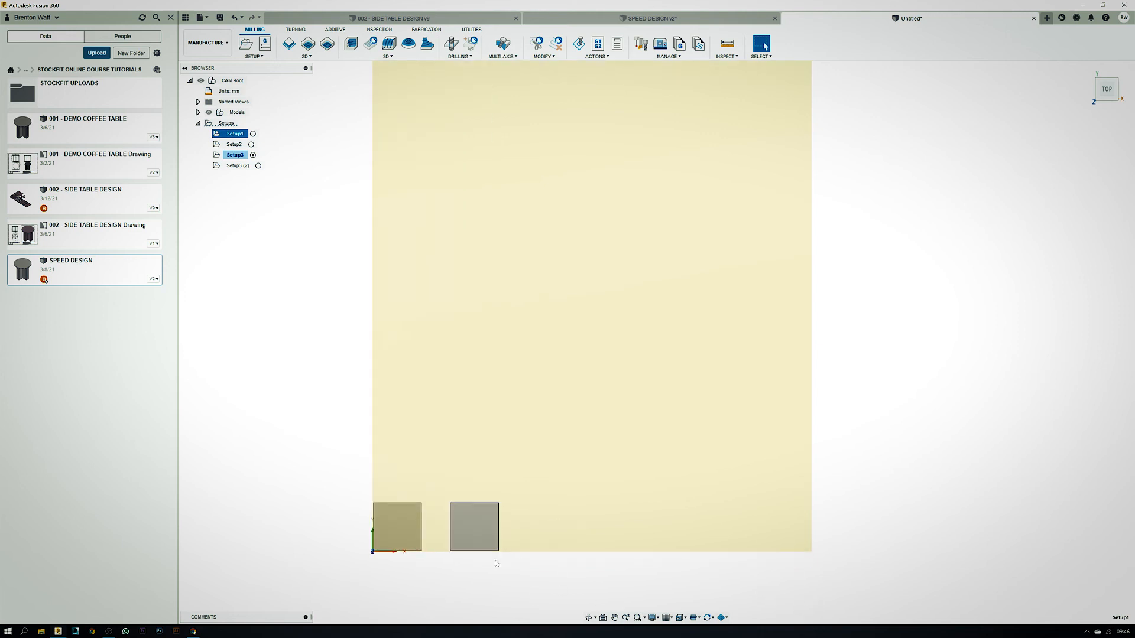
scroll(456, 574, "up", 2)
scroll(456, 574, "up", 1)
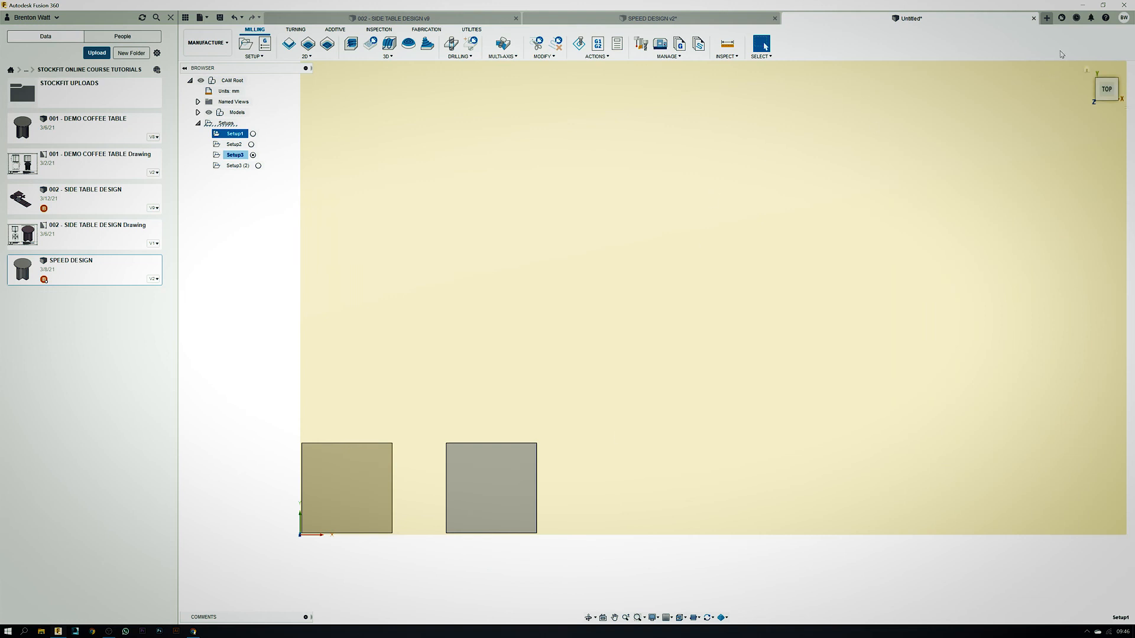
left_click(1088, 69)
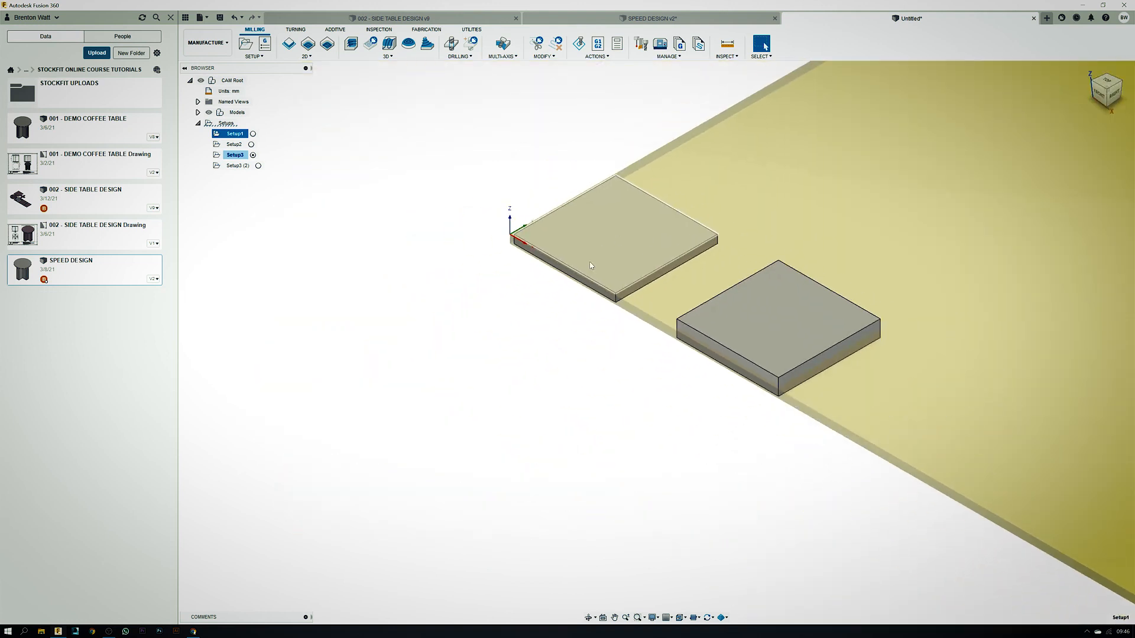
scroll(704, 399, "up", 2)
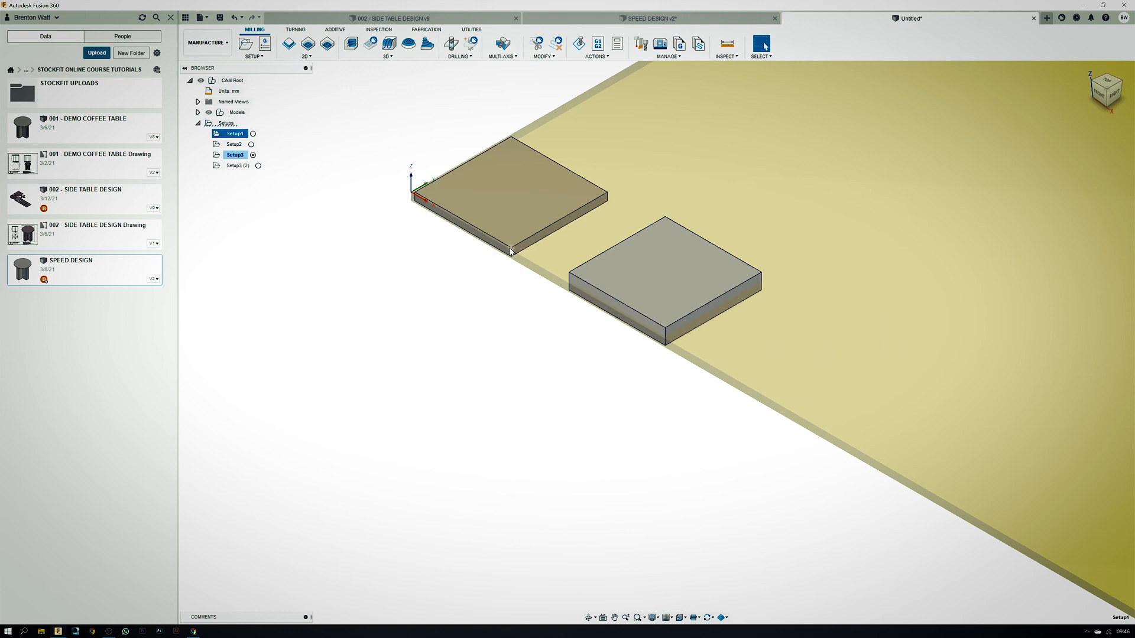
scroll(511, 250, "down", 3)
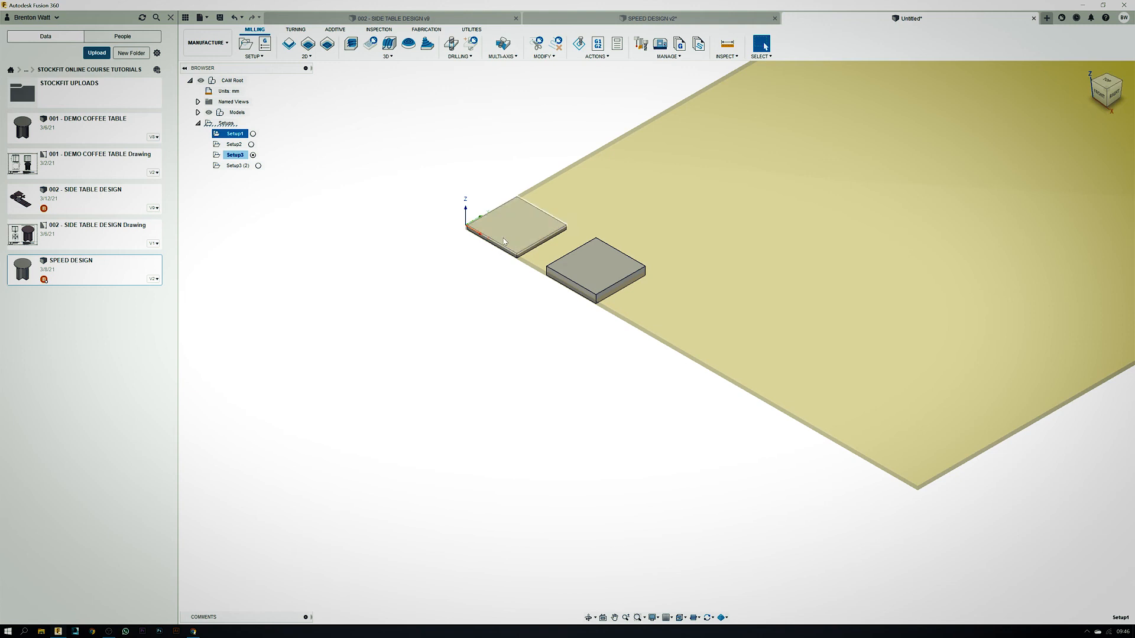
Create a milling setup for the 32mm body with fixed 1830 x 2760 mm sheet stock matched to the body's thickness
left_click(515, 296)
scroll(585, 357, "up", 2)
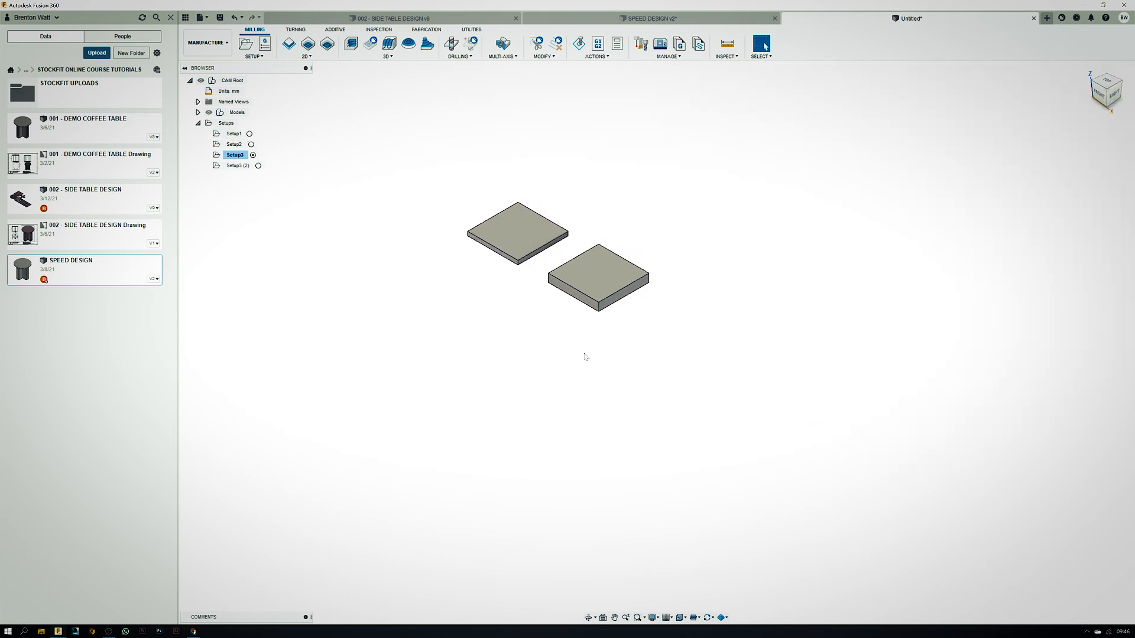
scroll(598, 283, "up", 2)
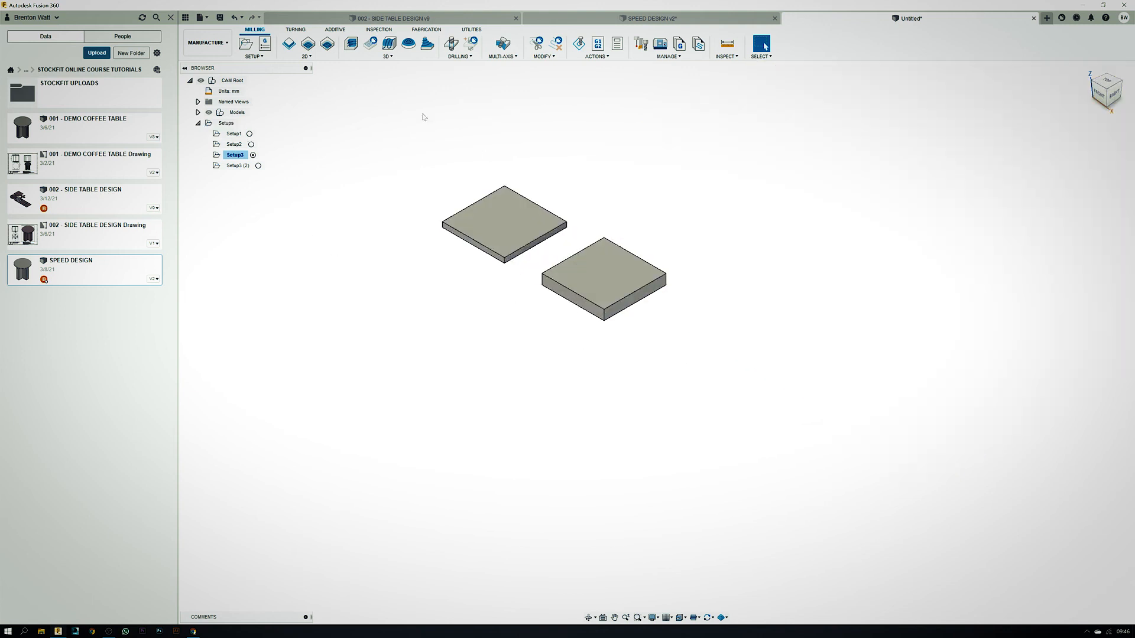
left_click(246, 45)
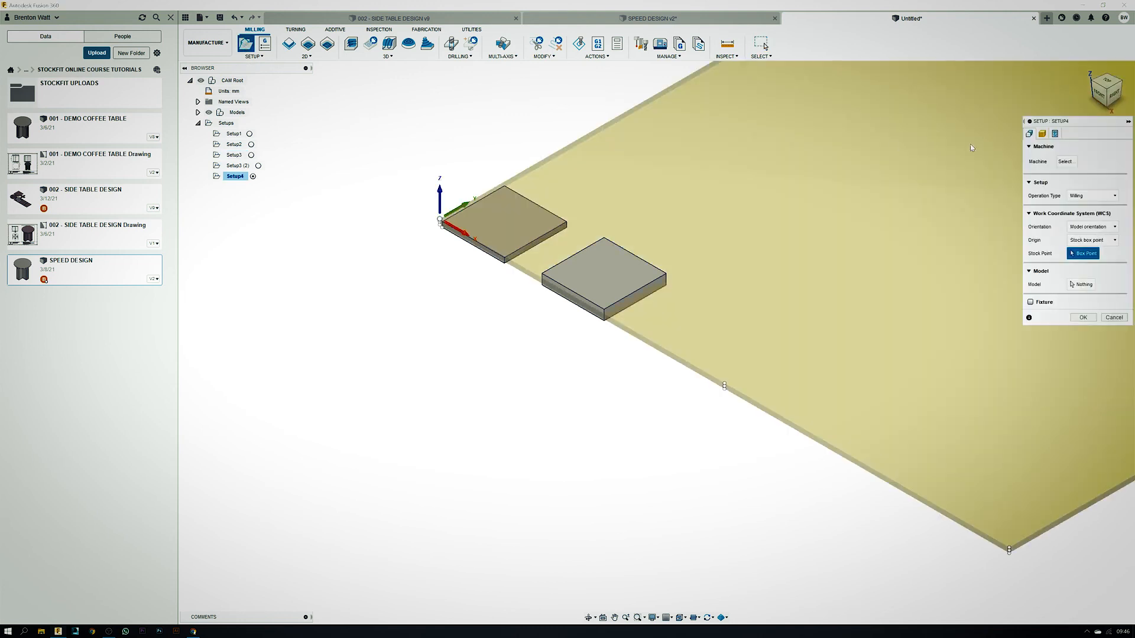
left_click(1082, 285)
left_click(647, 298)
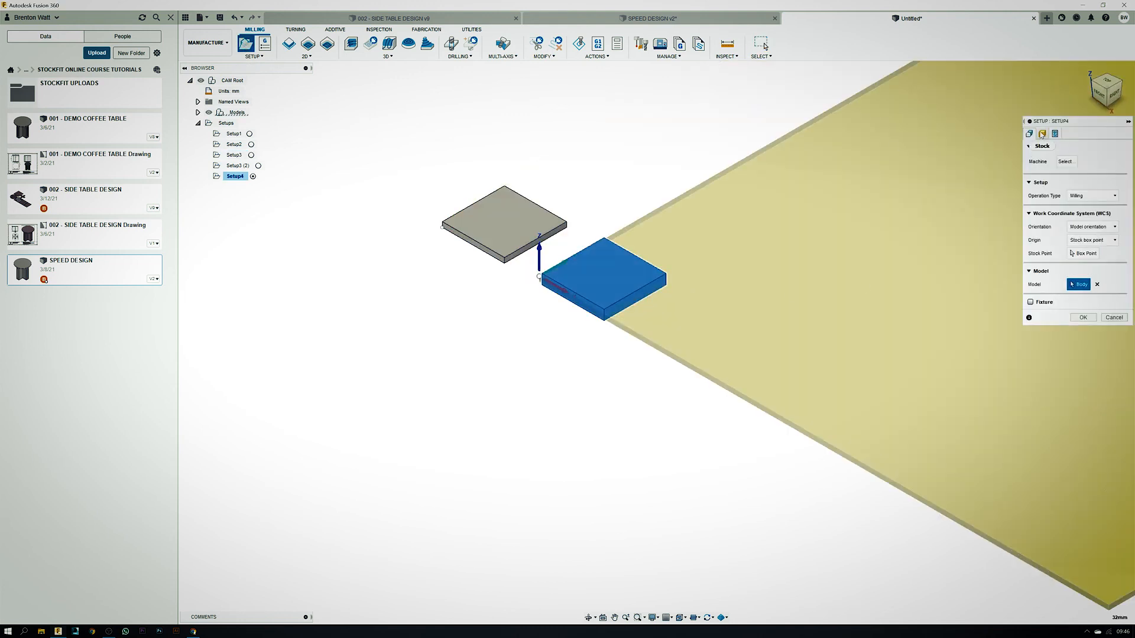
left_click(1043, 134)
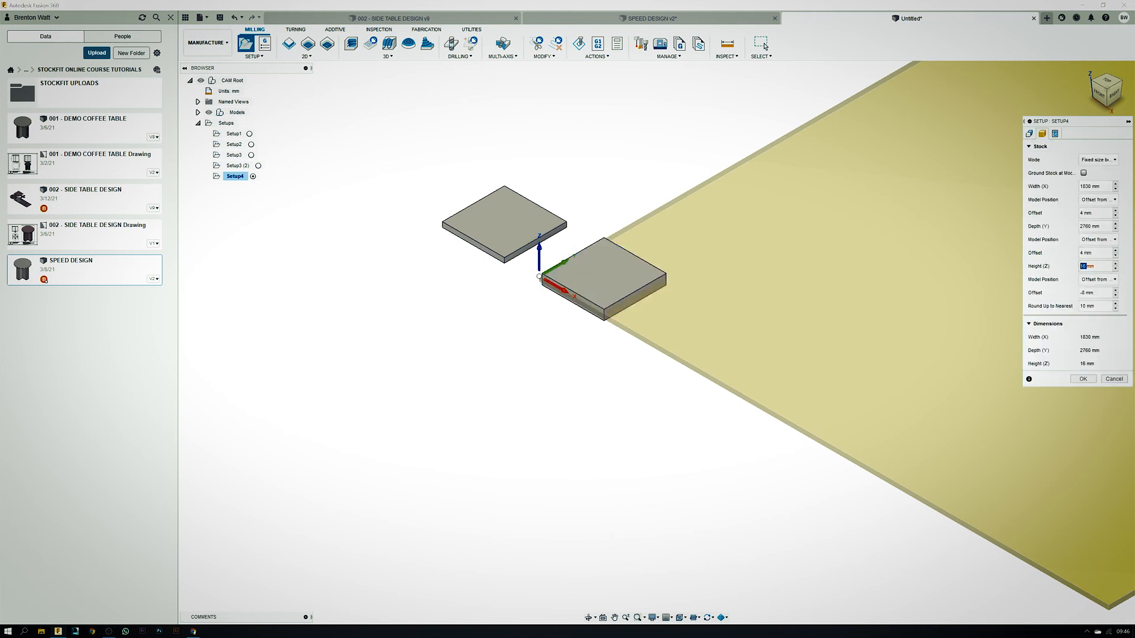
left_click(1083, 379)
Inspect Setup4's sheet stock and origin corner around the 32mm body in the isometric view
scroll(674, 354, "down", 5)
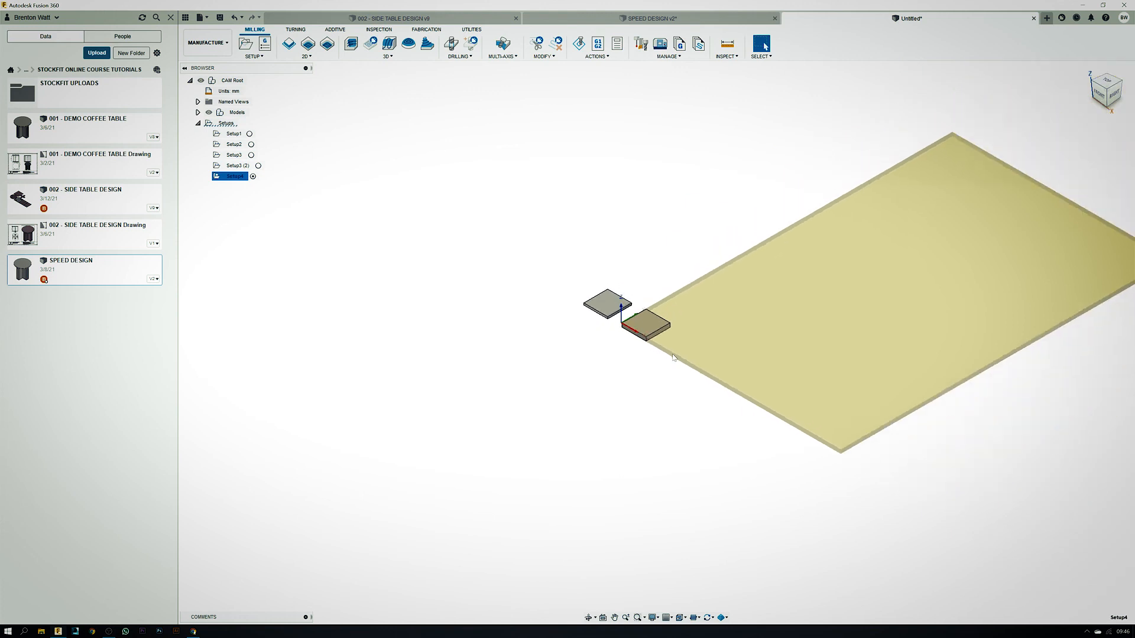
scroll(664, 350, "down", 2)
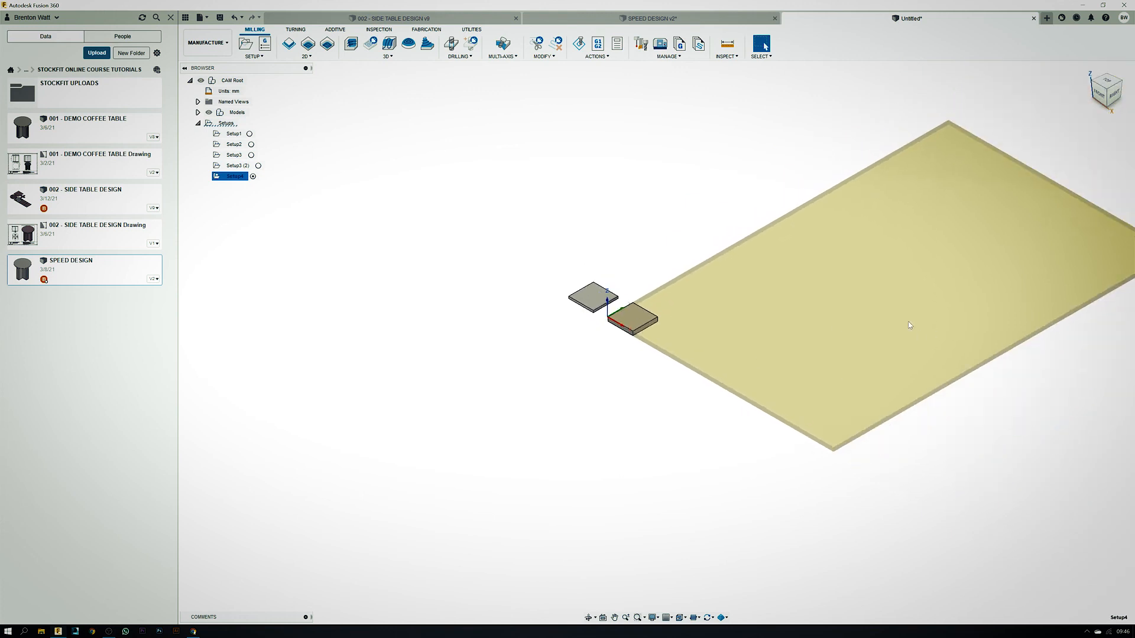
scroll(618, 342, "up", 8)
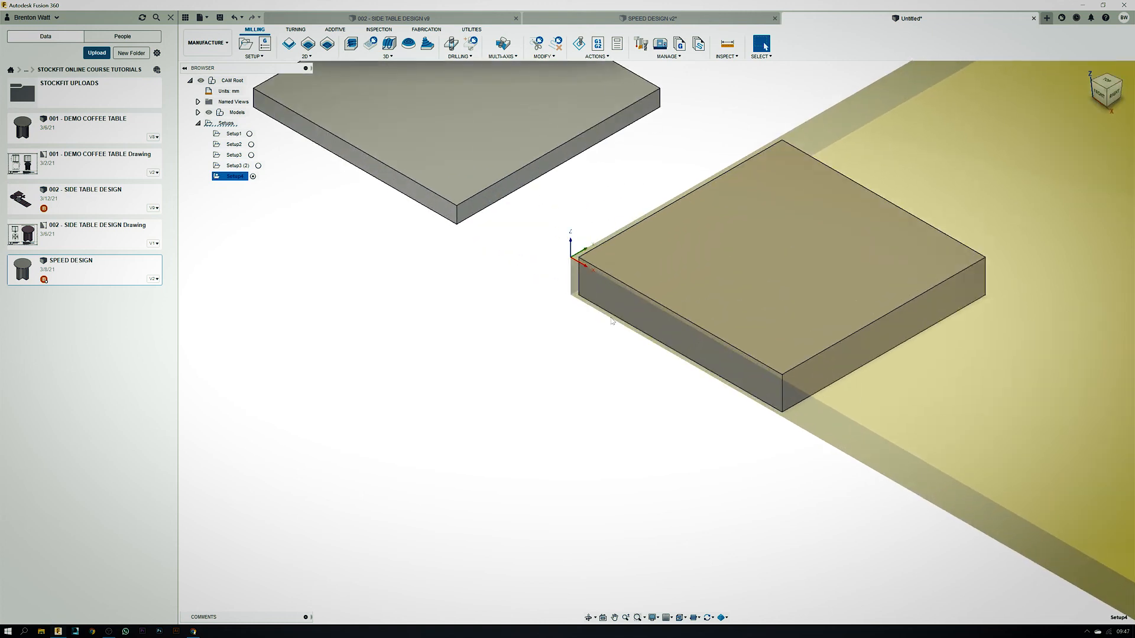
scroll(575, 263, "up", 3)
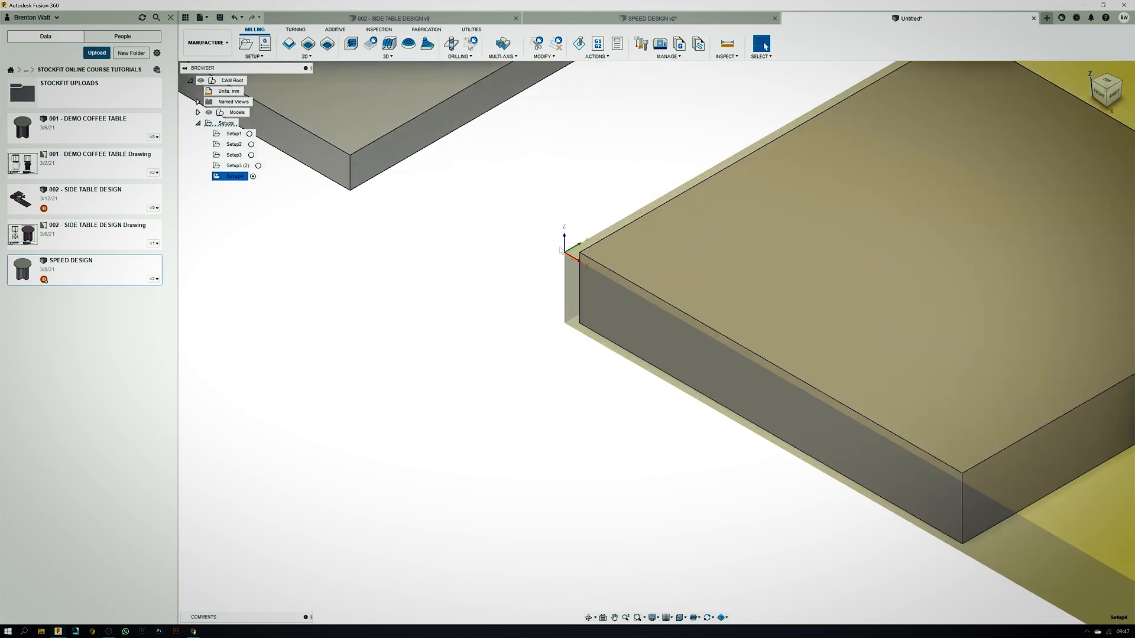
scroll(649, 277, "down", 10)
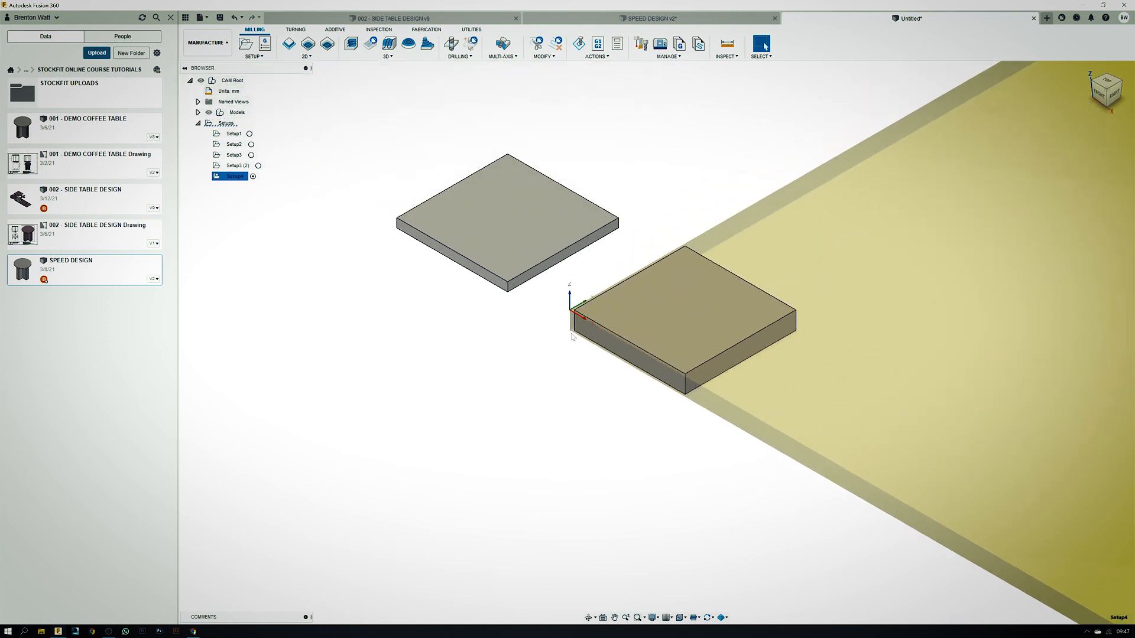
scroll(572, 336, "down", 3)
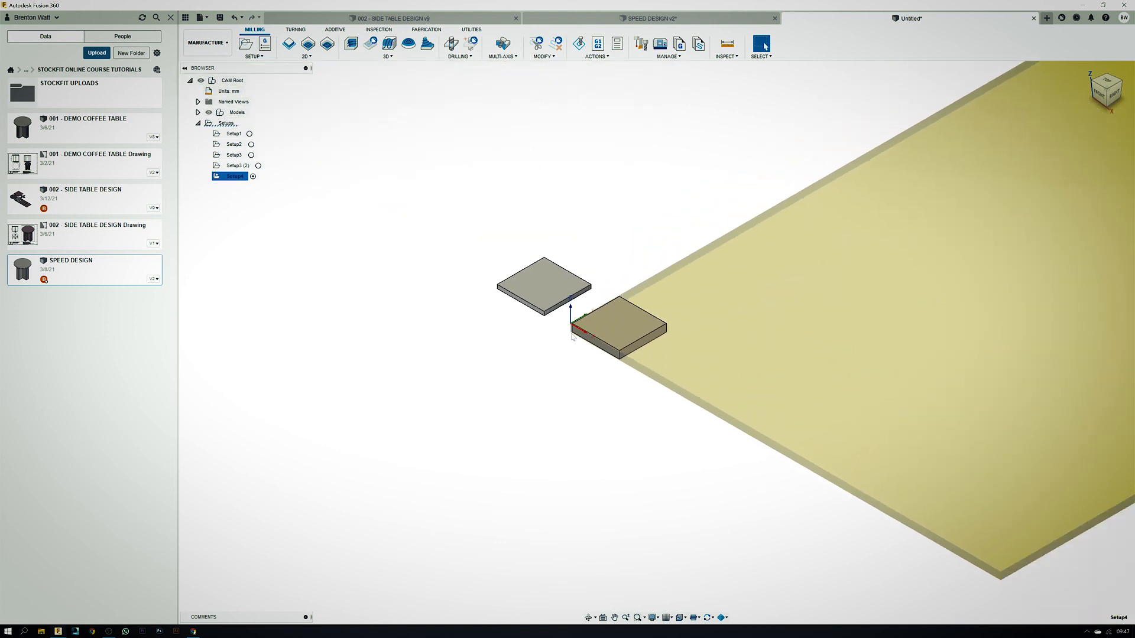
scroll(572, 336, "down", 3)
scroll(572, 336, "up", 3)
Compare Setup4's stock thickness and side margin with the 32mm body in the front view
left_click(1109, 98)
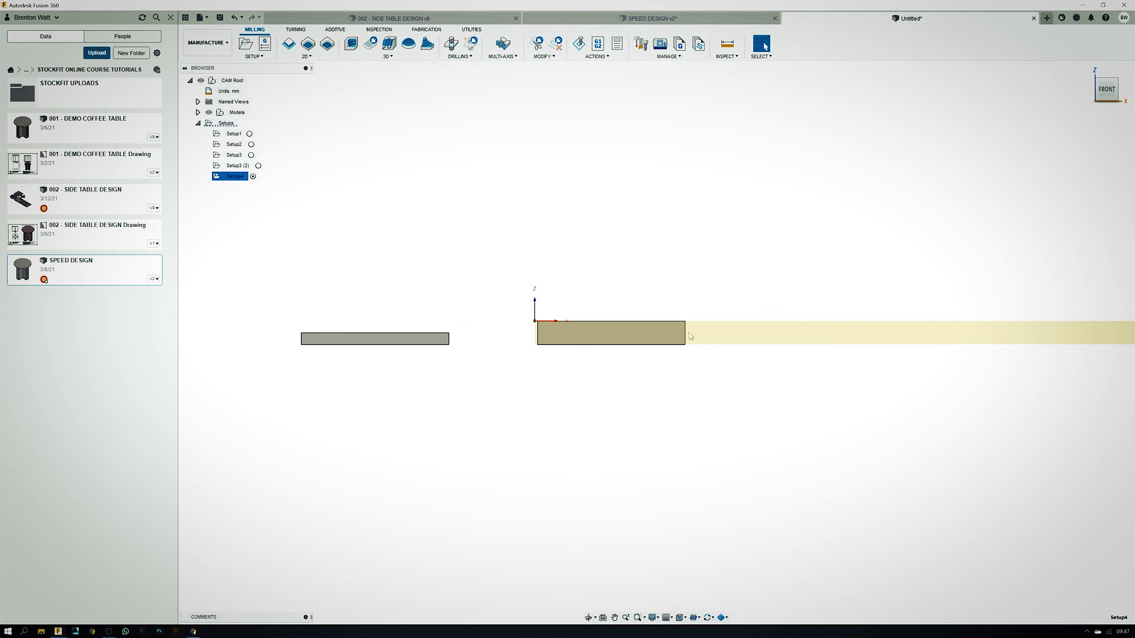
scroll(690, 334, "down", 3)
scroll(691, 336, "up", 6)
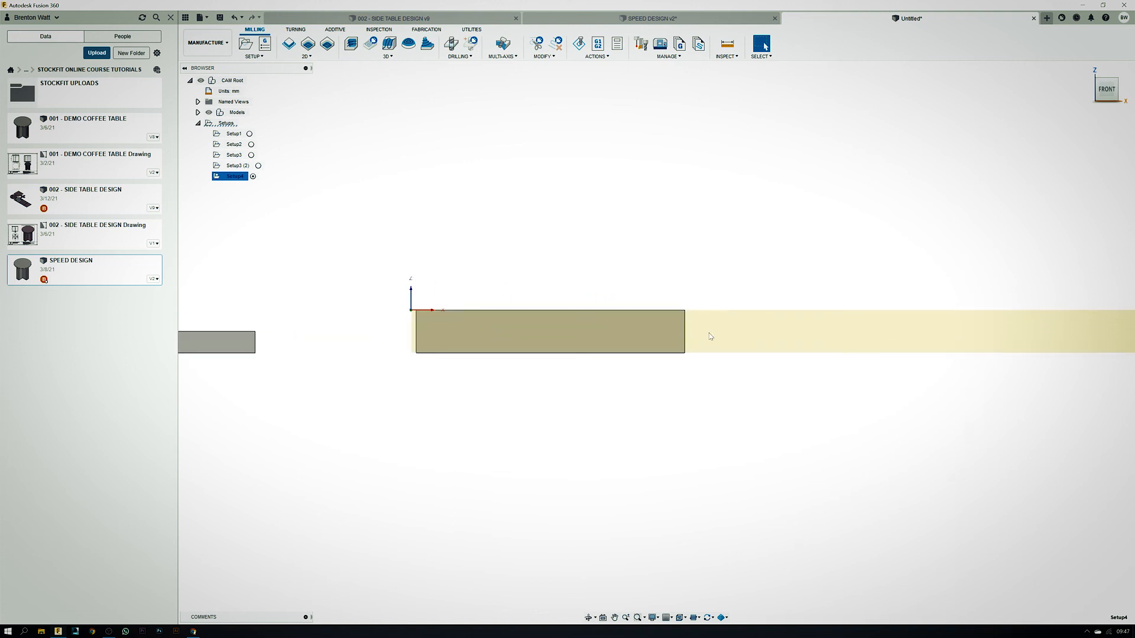
scroll(713, 343, "down", 2)
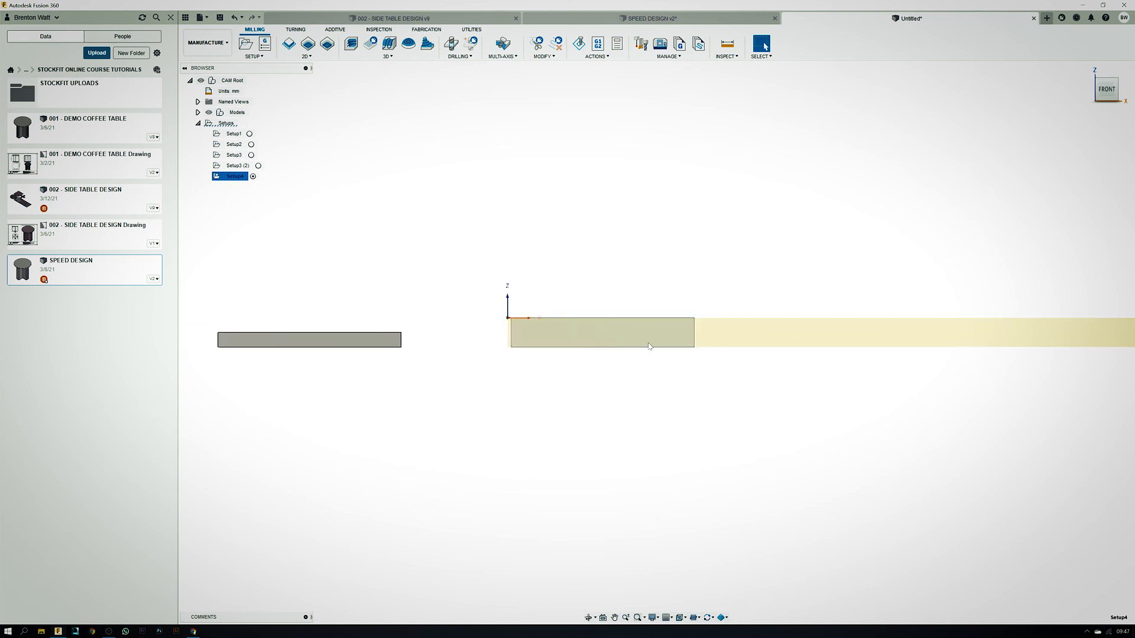
scroll(525, 312, "up", 5)
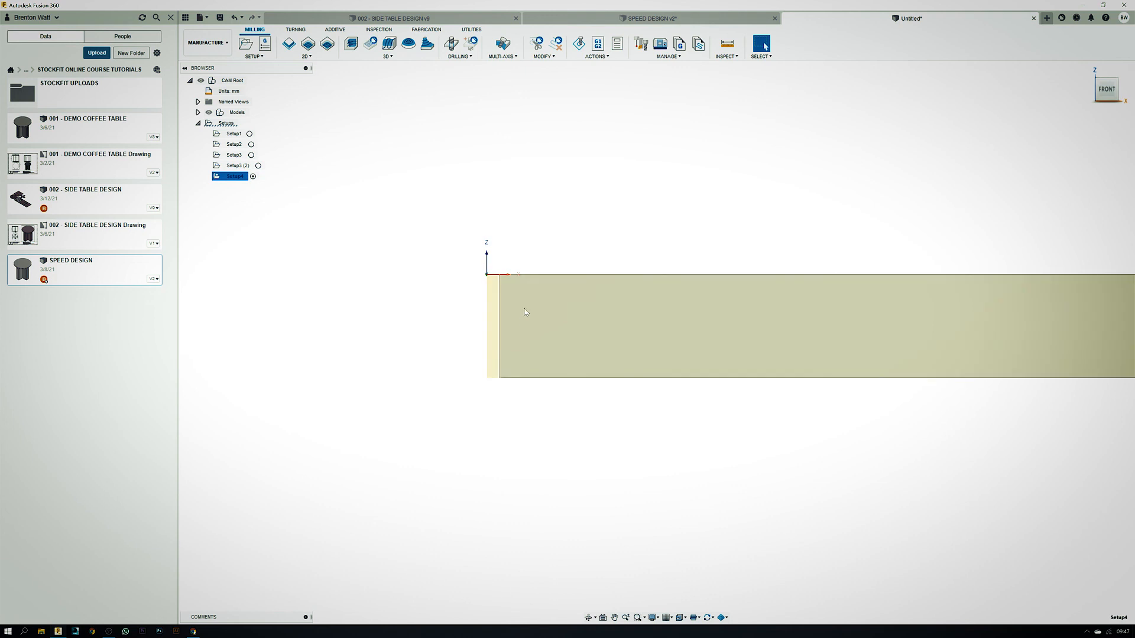
scroll(517, 333, "down", 4)
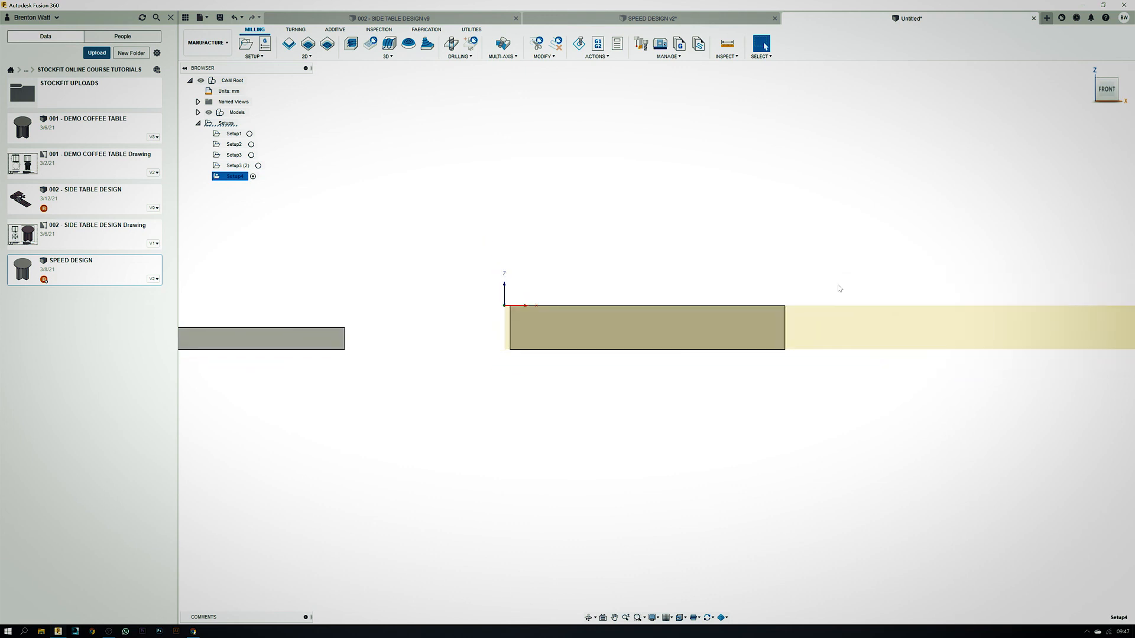
Set Setup4's stock height to 40 mm with a 4 mm bottom offset and check the margins from the front
left_click(1086, 70)
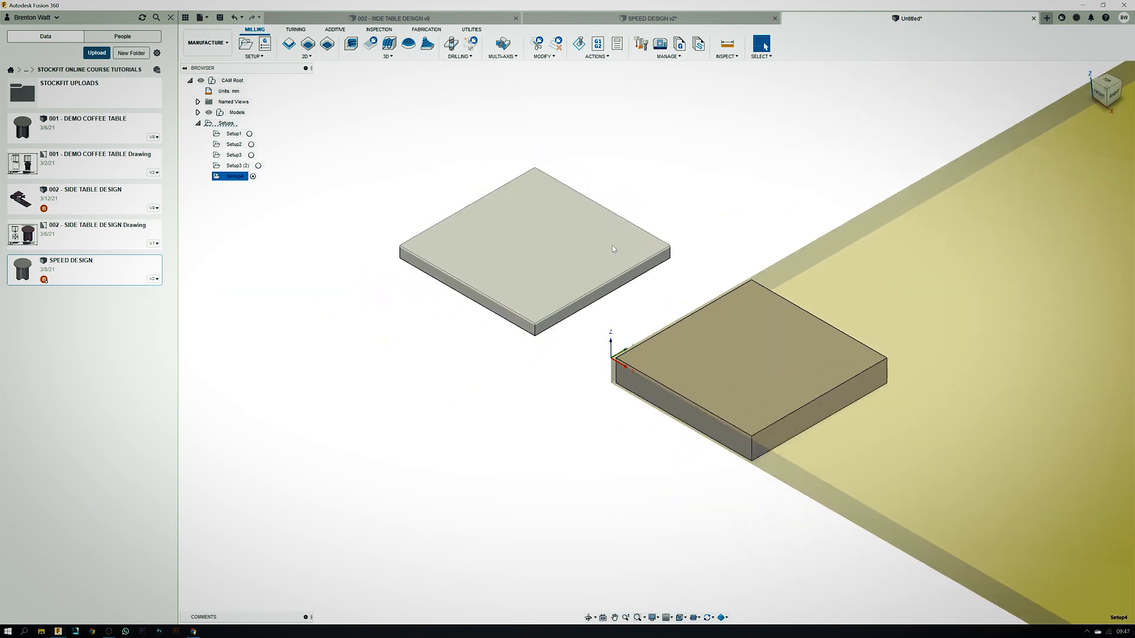
right_click(238, 176)
left_click(249, 184)
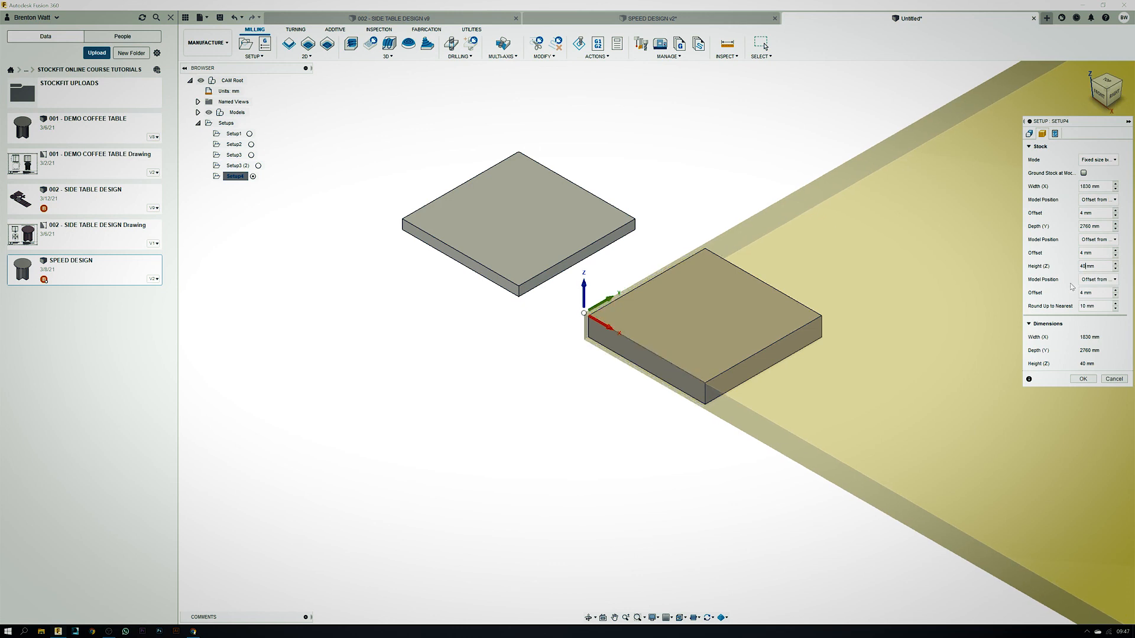
left_click(1083, 379)
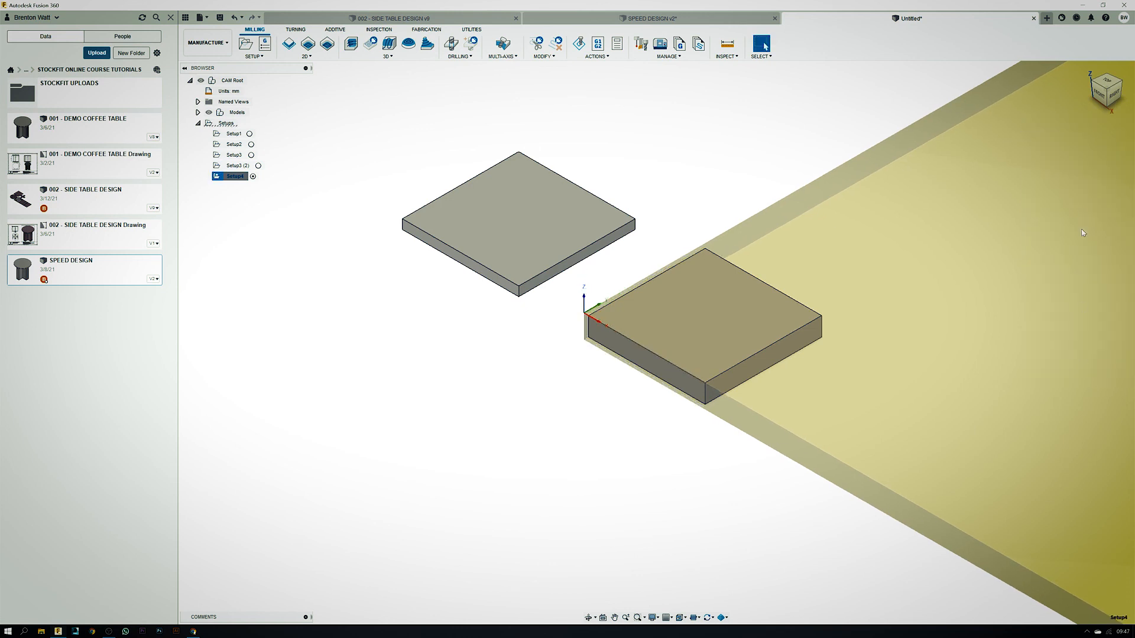
left_click(1100, 93)
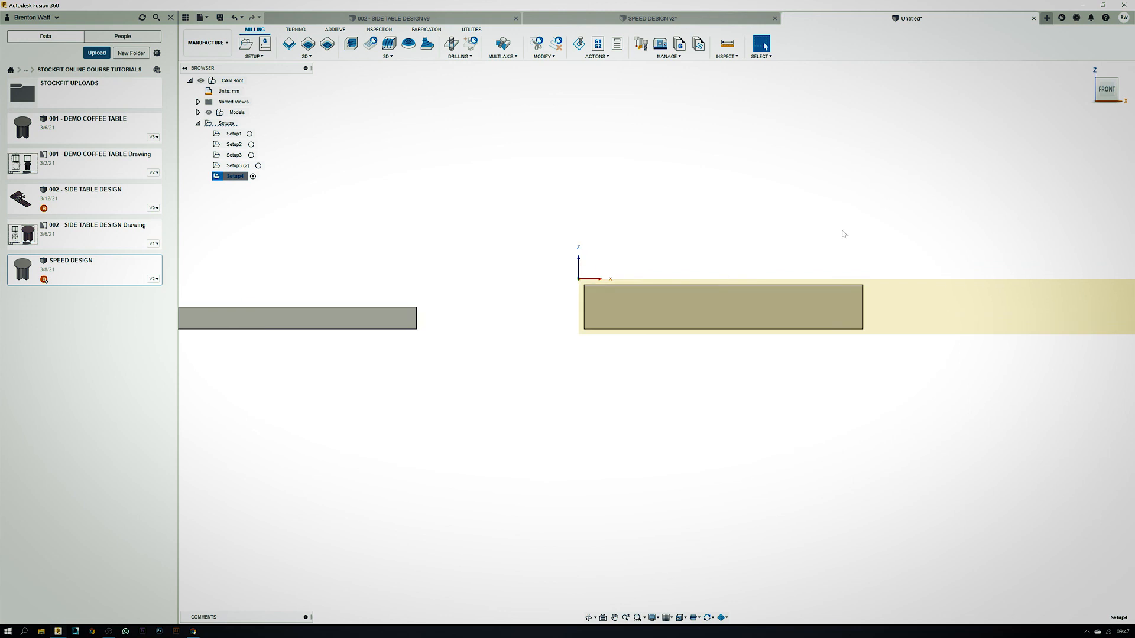
scroll(682, 292, "up", 3)
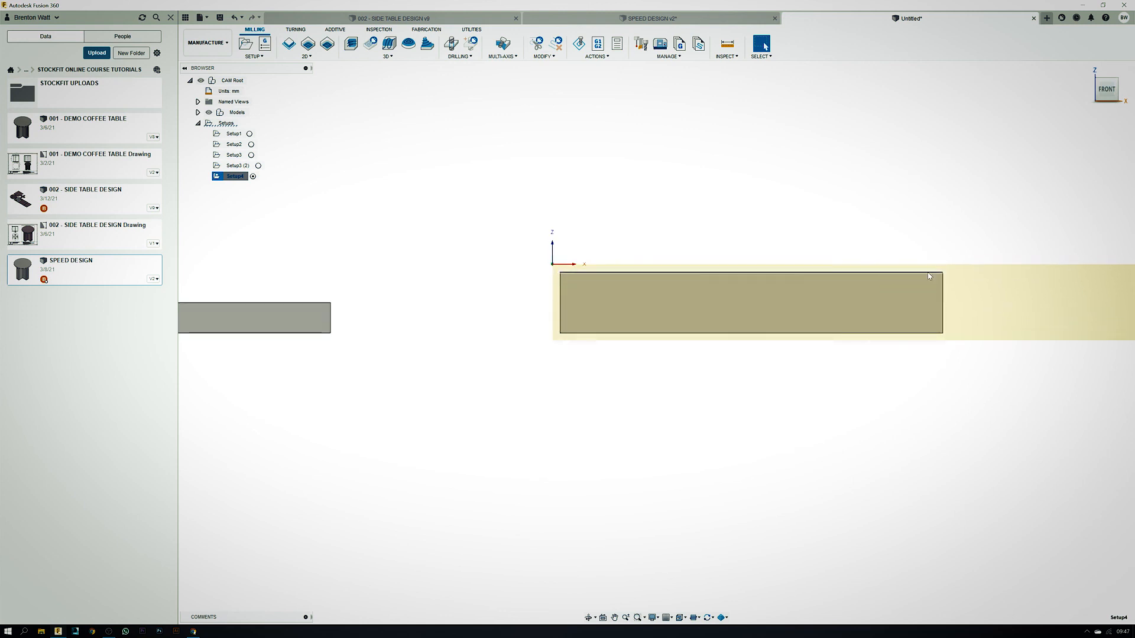
Open Setup4's stock settings and review the model position options for height and width, keeping Offset from bottom (-Z) and Offset from left side (-X)
right_click(237, 176)
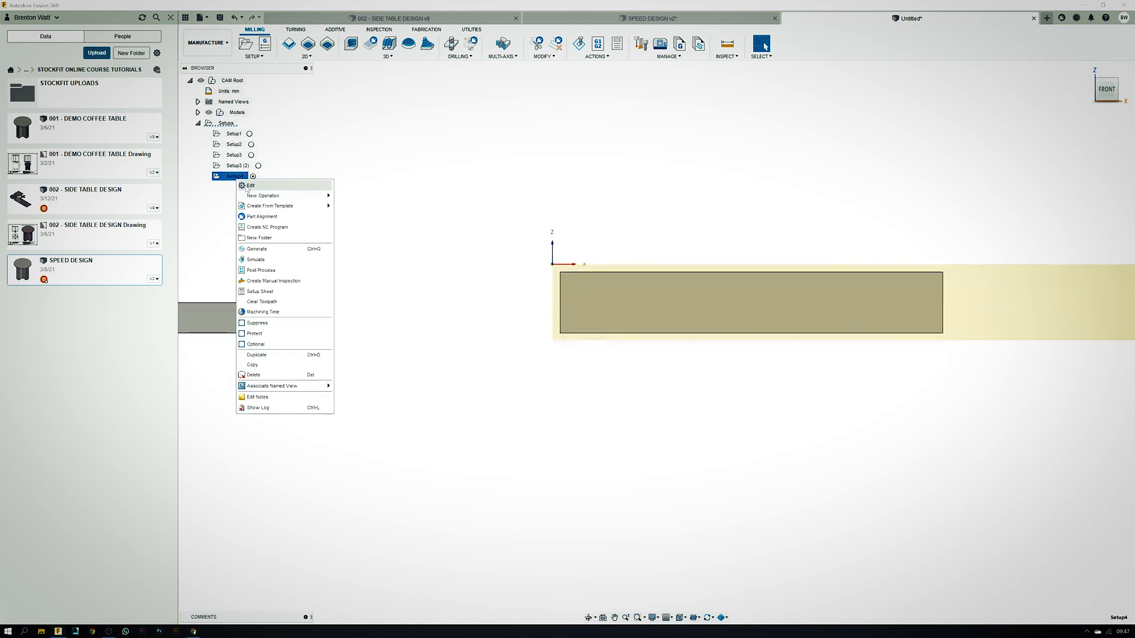
left_click(251, 186)
left_click(1043, 134)
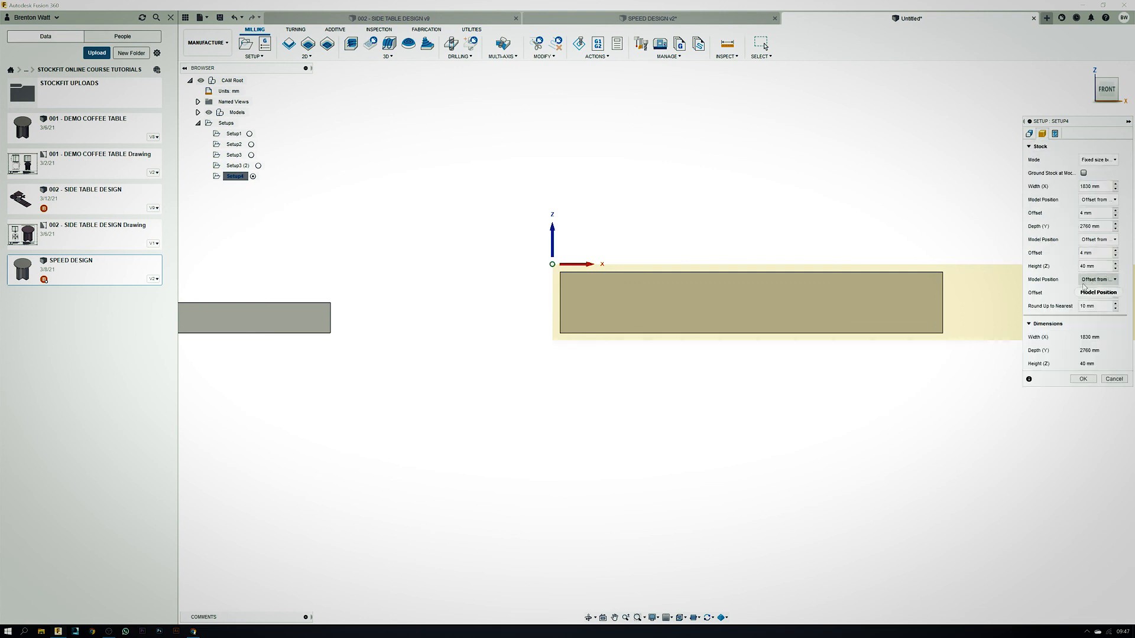
left_click(1103, 281)
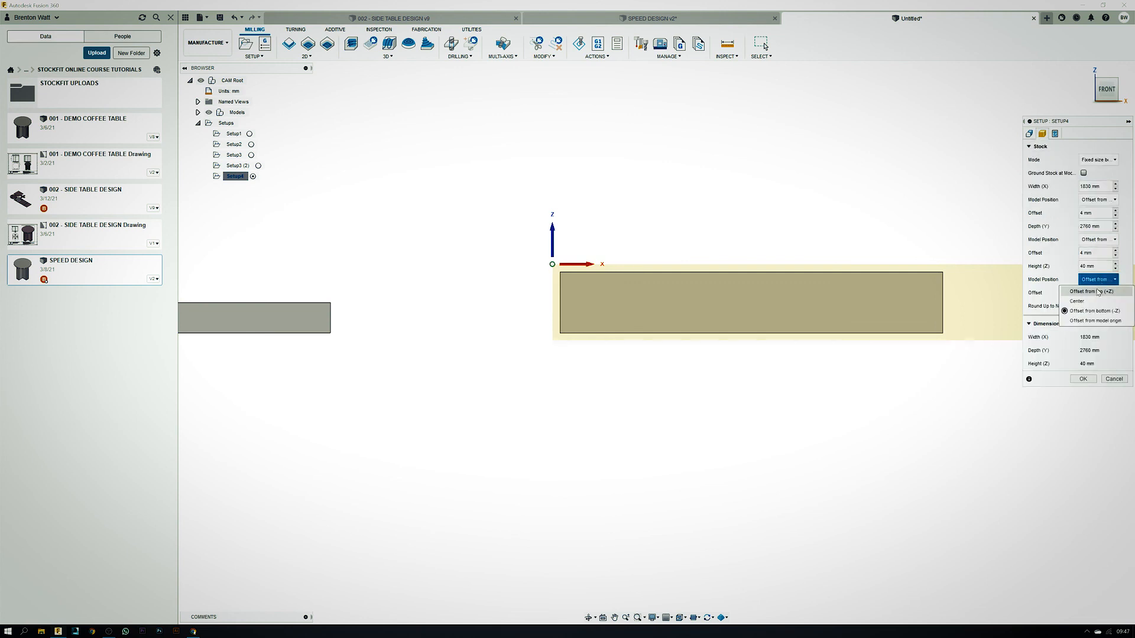
left_click(1097, 293)
left_click(1099, 280)
left_click(1094, 312)
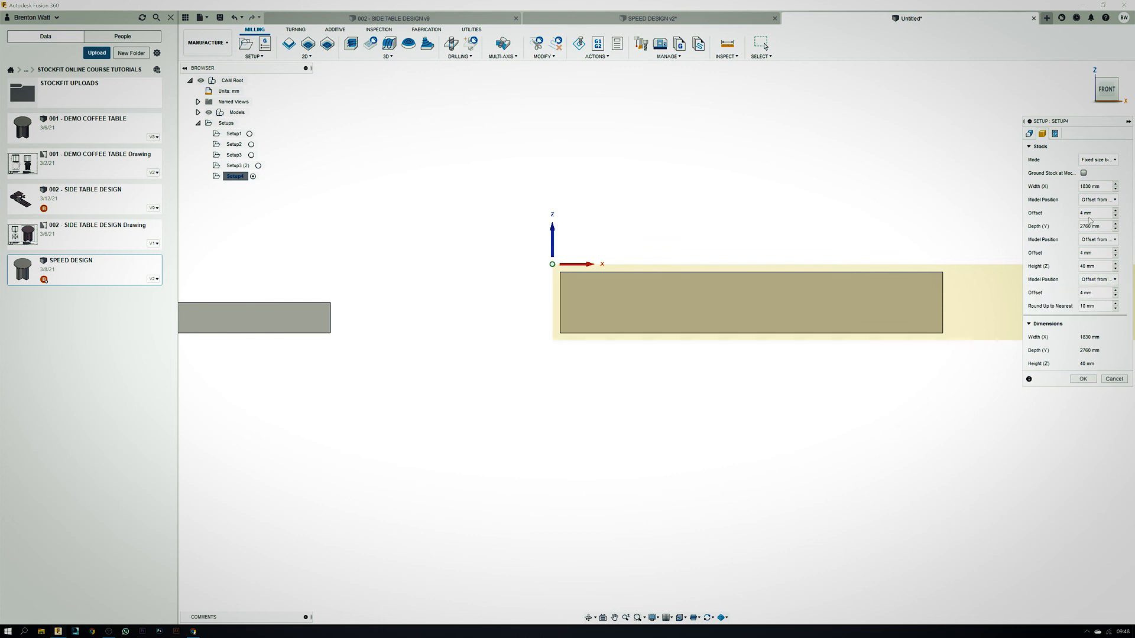
left_click(1098, 199)
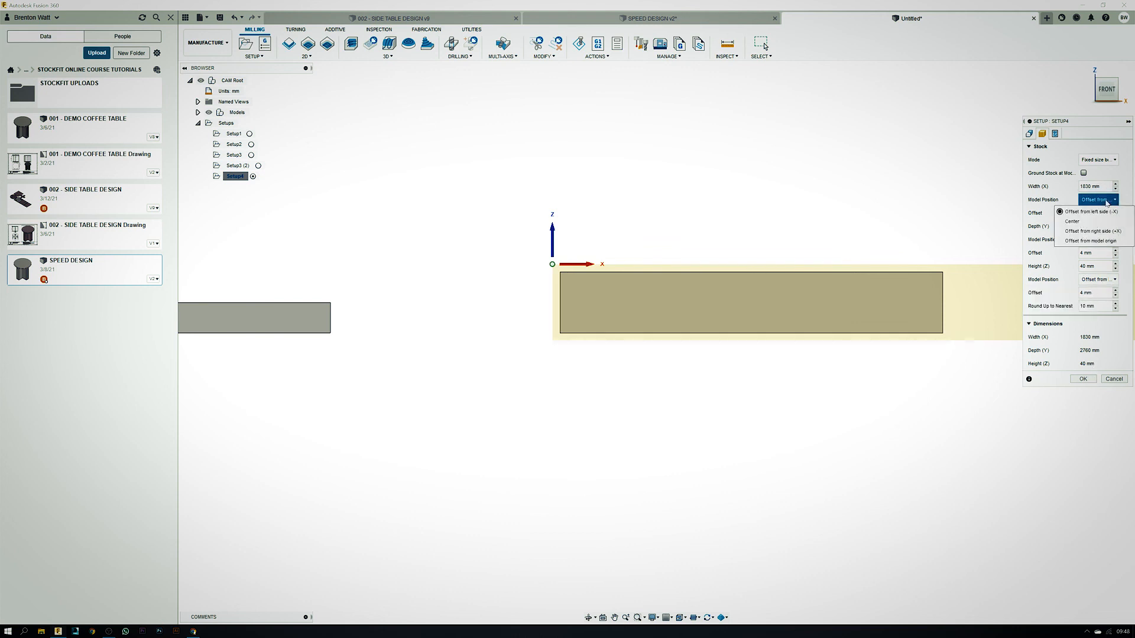
left_click(1098, 230)
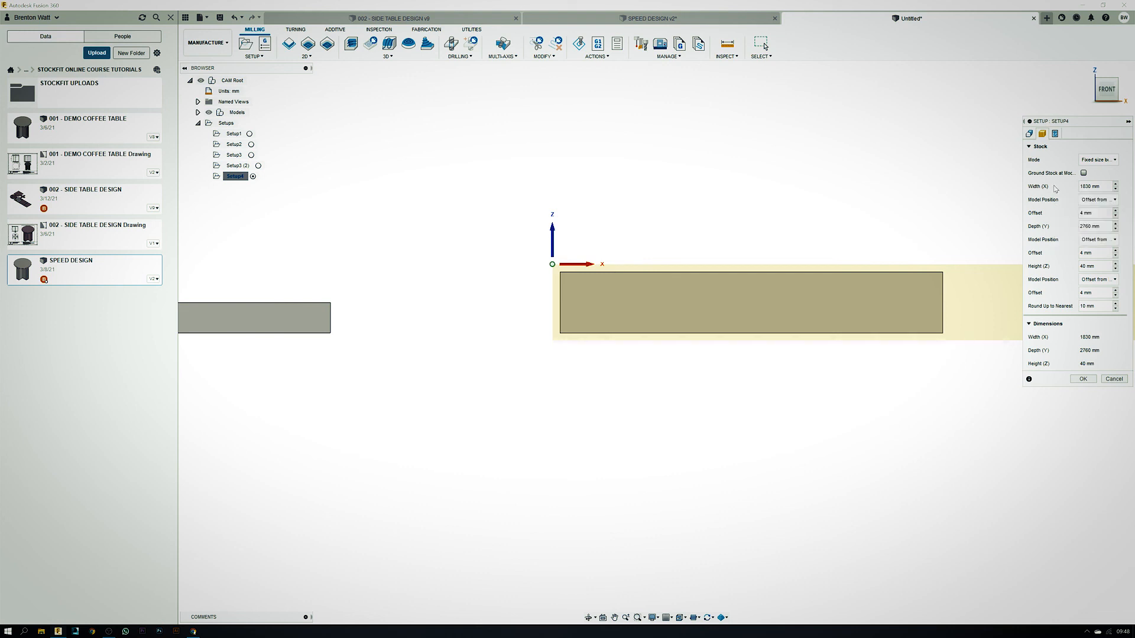
Set Setup4's width, depth and height stock offsets to 0 mm and apply the setup
double_click(1082, 212)
key("Tab")
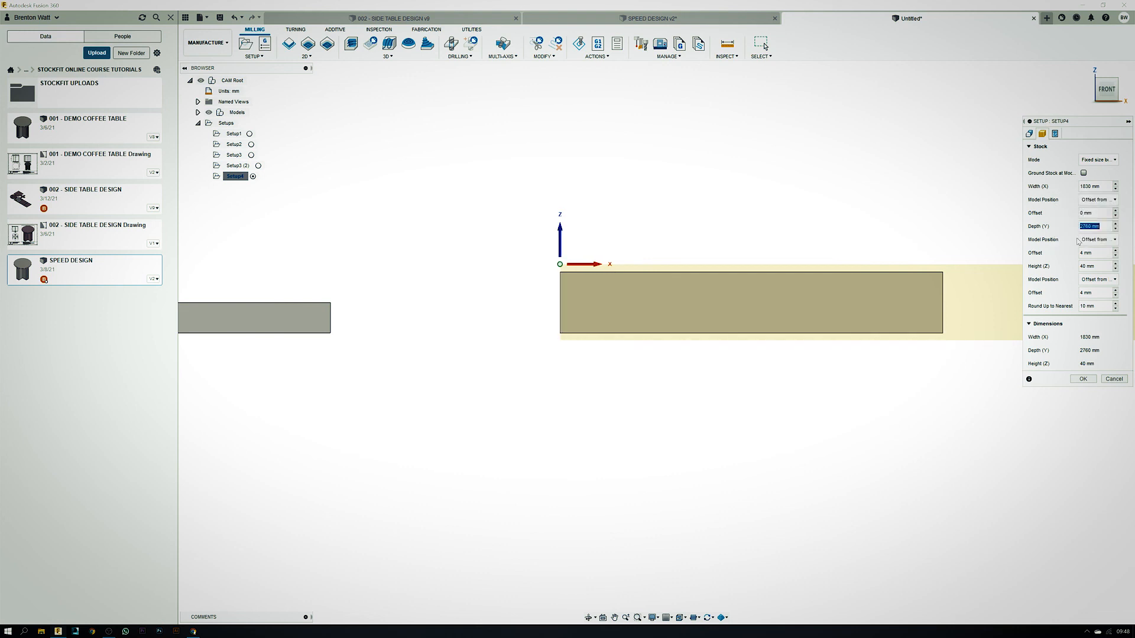
key("Tab")
key("Tab")
type("0")
key("Tab")
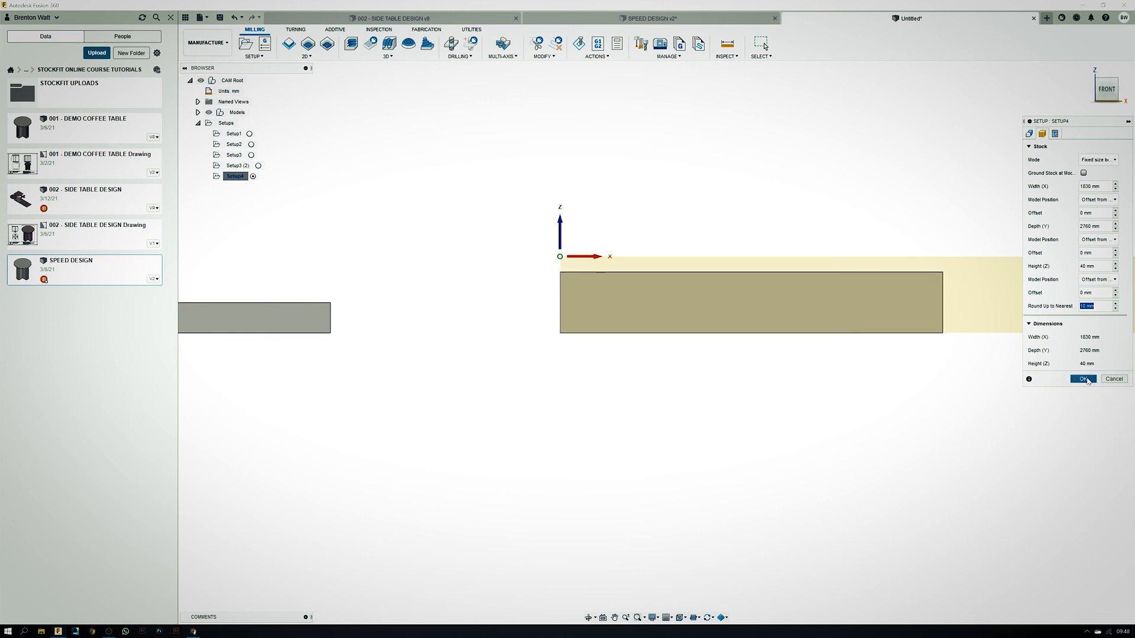
left_click(1084, 379)
Examine how Setup4's stock and origin align with the 32mm body in the isometric and front views
left_click(1086, 71)
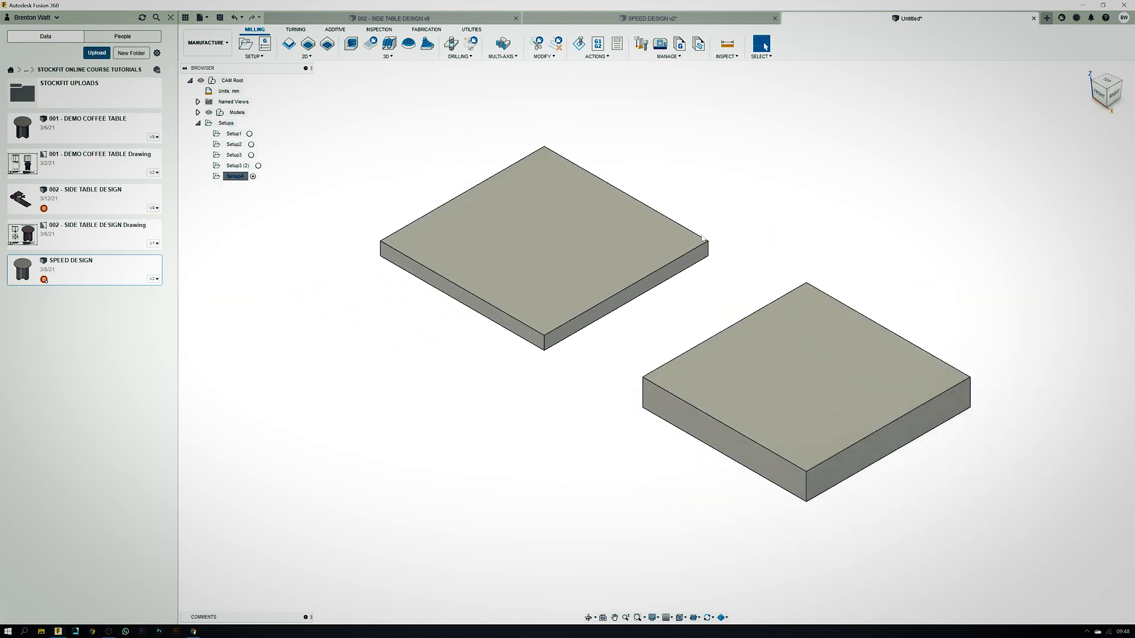
left_click(234, 176)
scroll(818, 562, "up", 3)
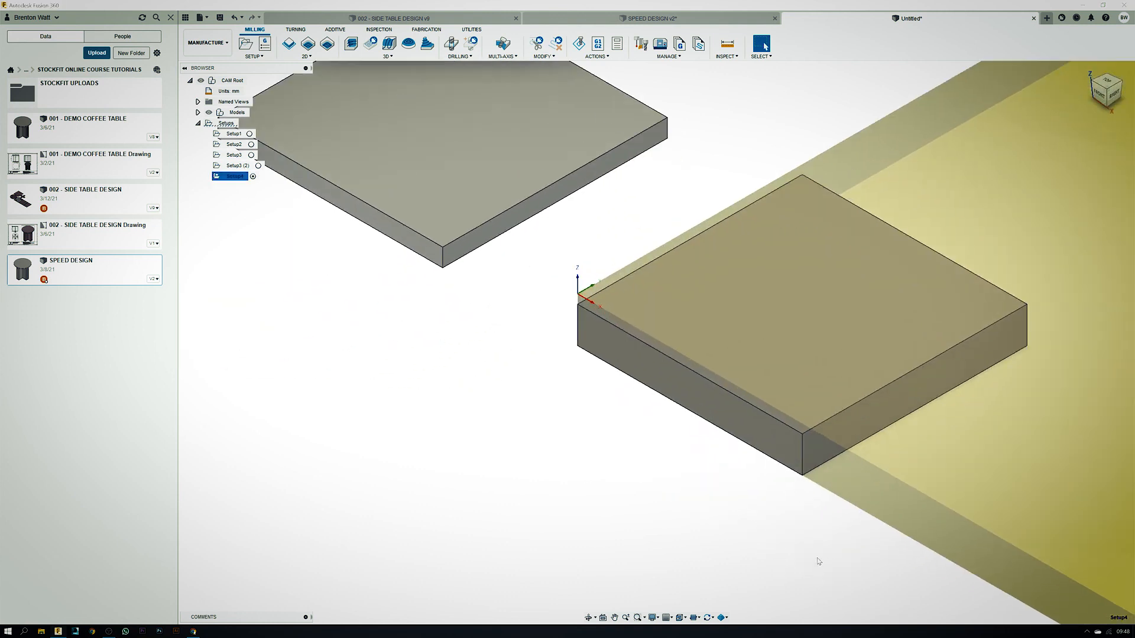
left_click(1099, 96)
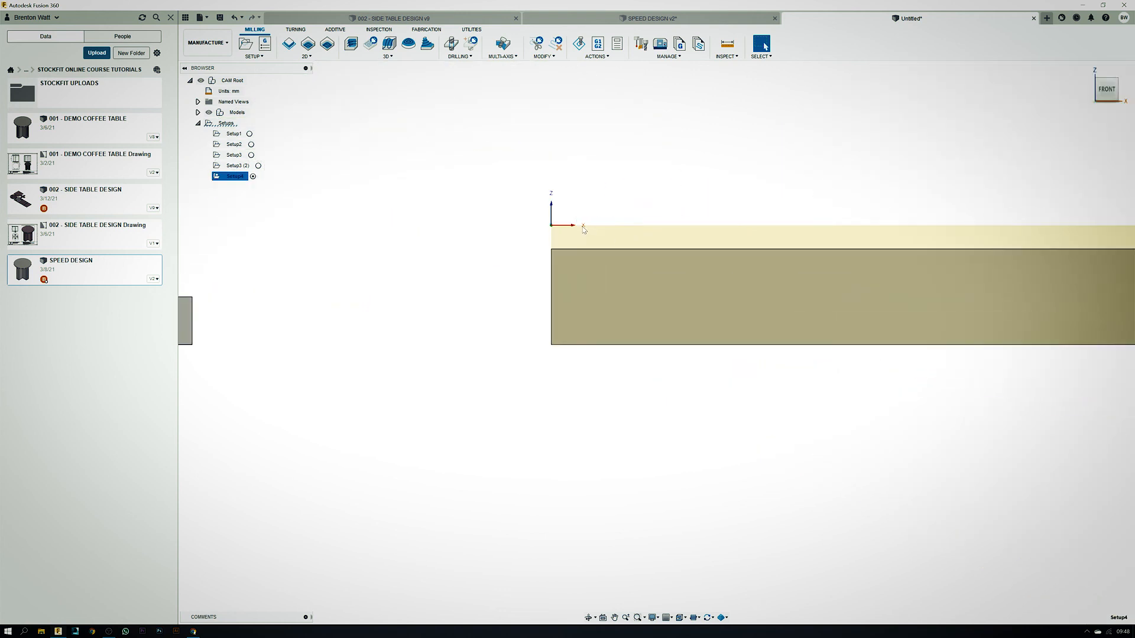
scroll(584, 230, "down", 3)
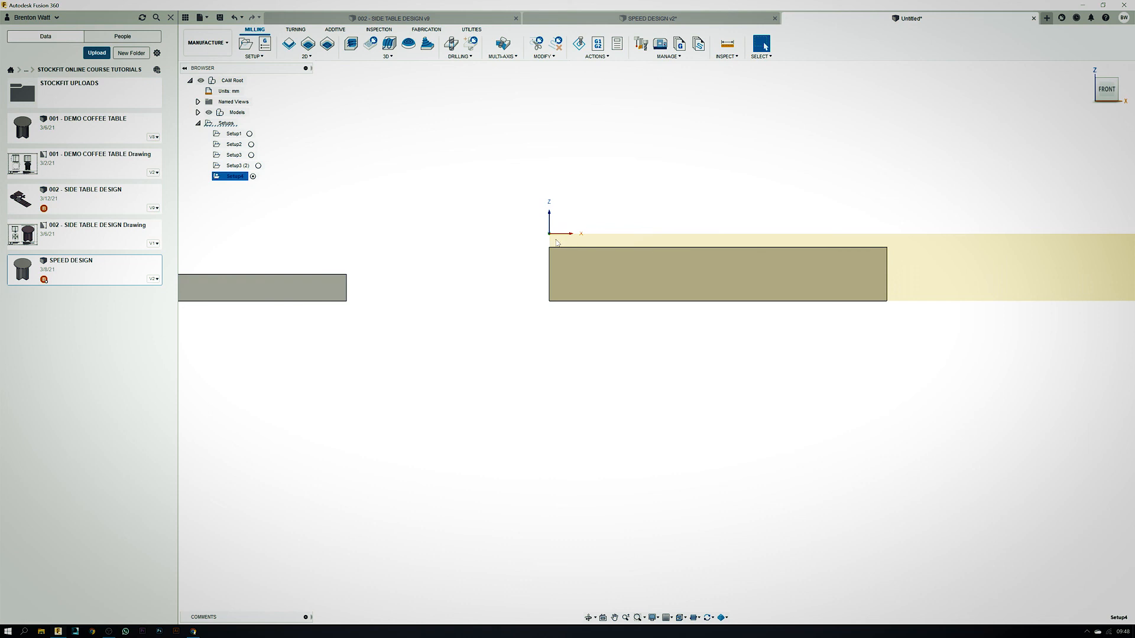
left_click(1087, 71)
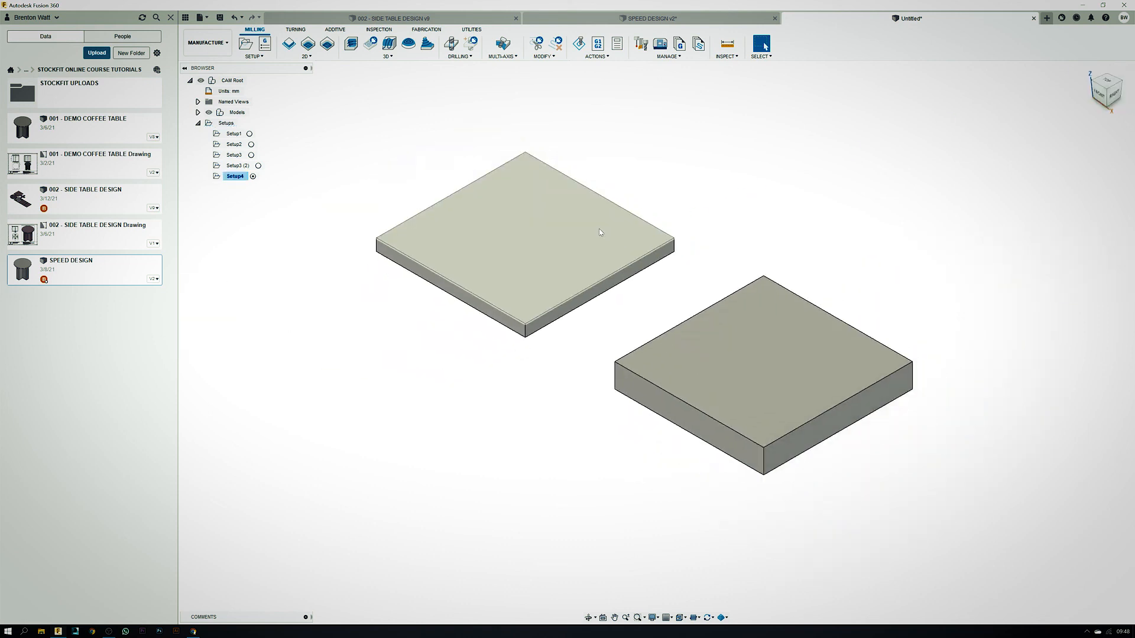
Create a Face operation in Setup4 using the 32mm body's top outline as stock contour and the Ø6mm L22.5mm flat end mill
left_click(307, 56)
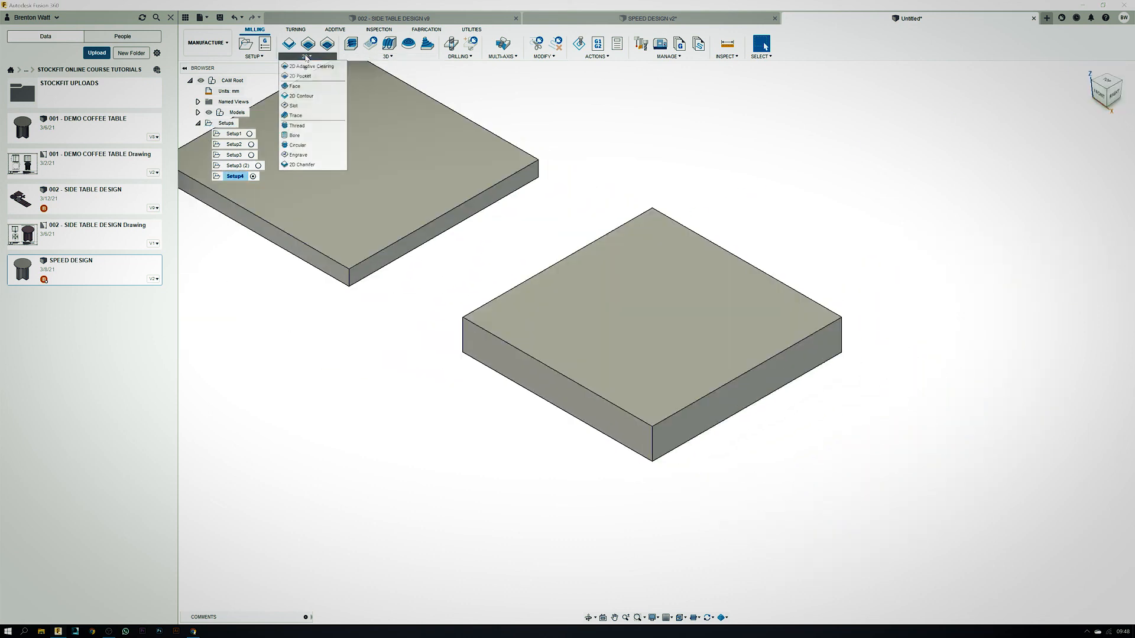
left_click(296, 87)
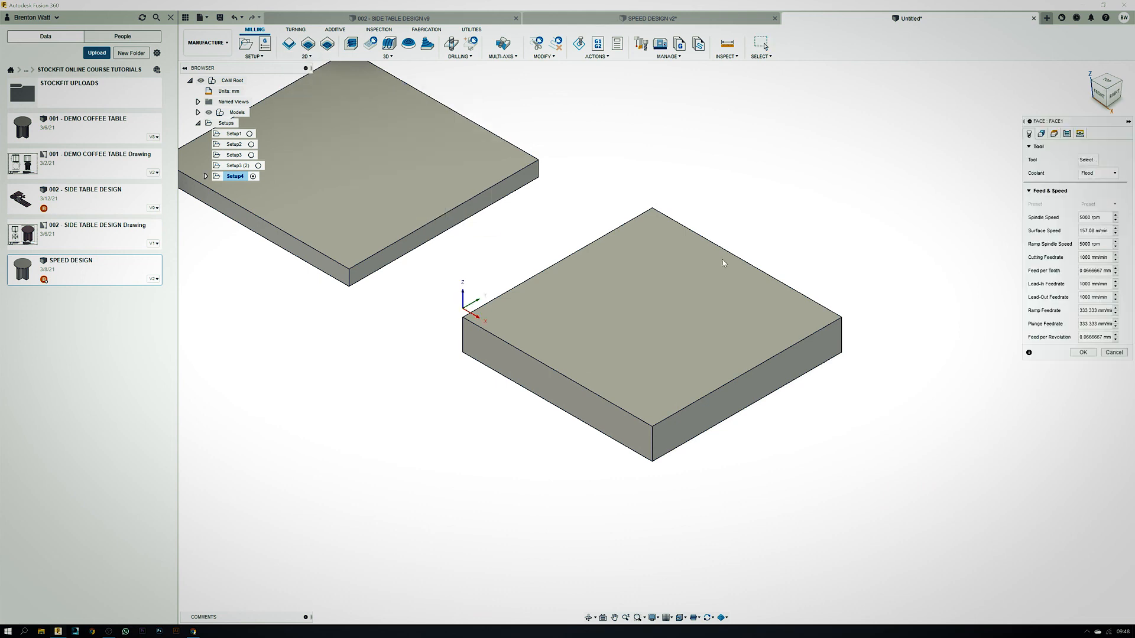
left_click(1041, 135)
left_click(692, 404)
left_click(1082, 193)
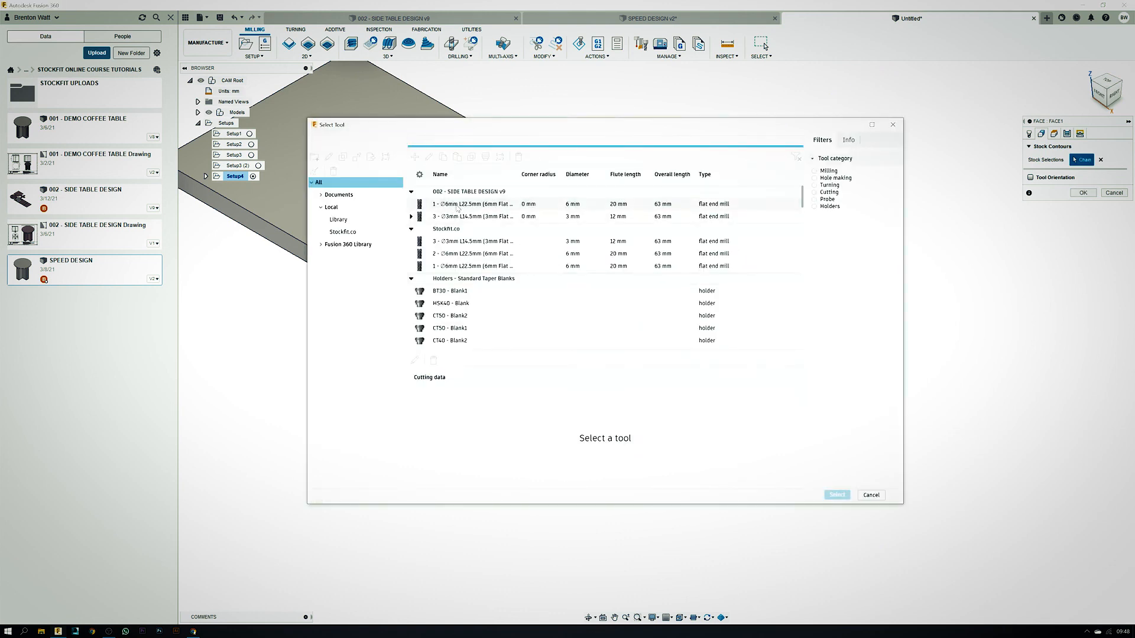
left_click(455, 205)
left_click(837, 496)
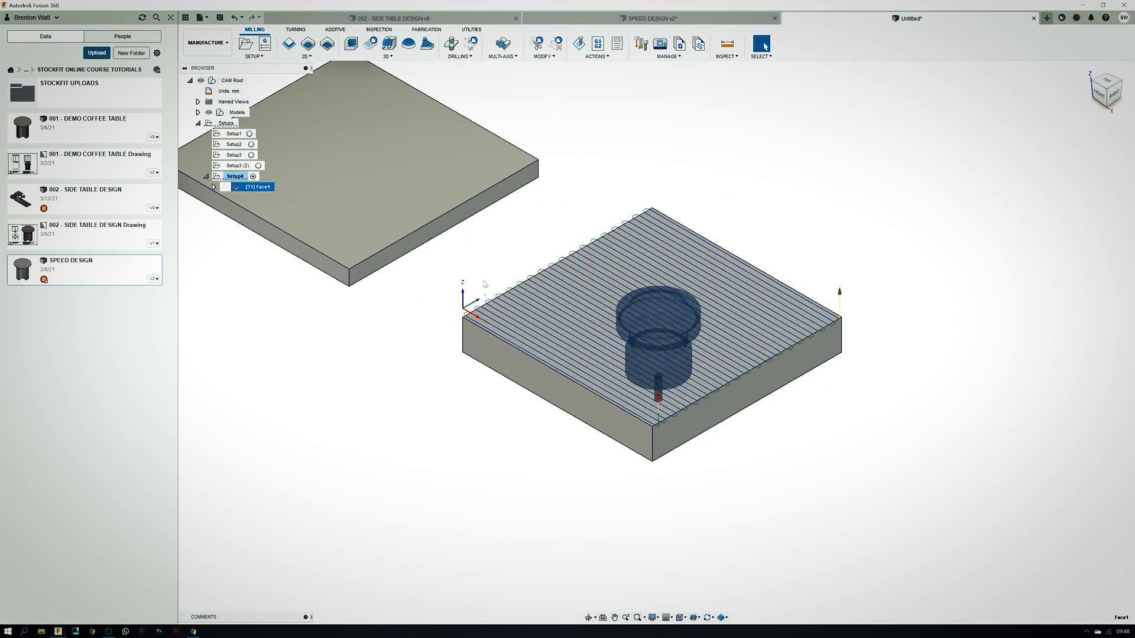
Simulate the Face toolpath on Setup4's stock, replay the material removal over the 32mm body, and close the simulation
right_click(256, 190)
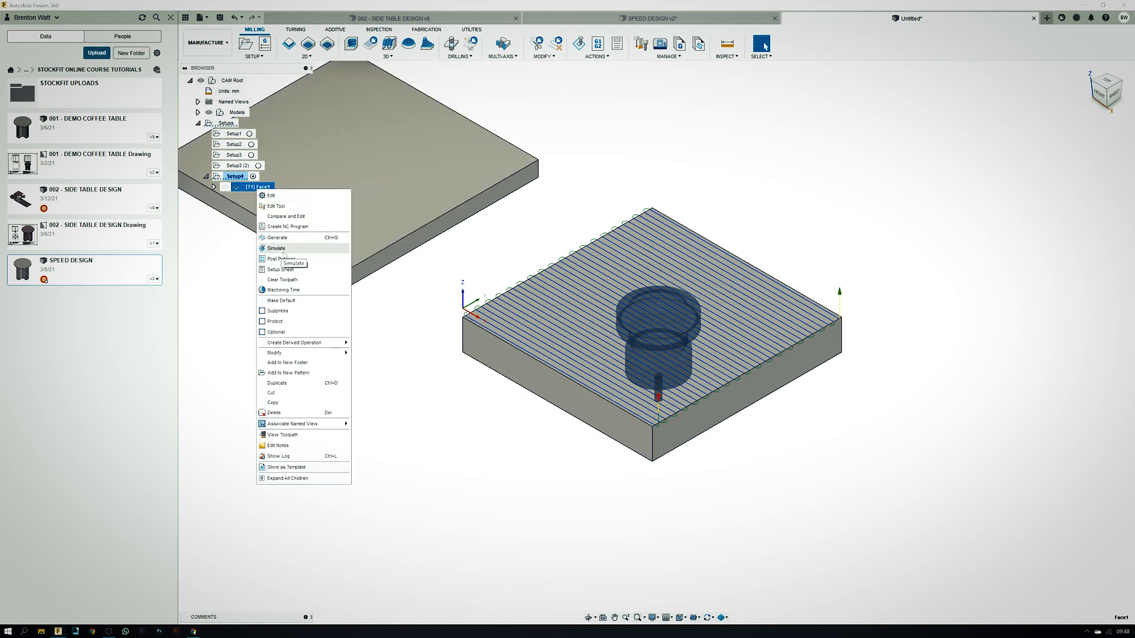
left_click(281, 248)
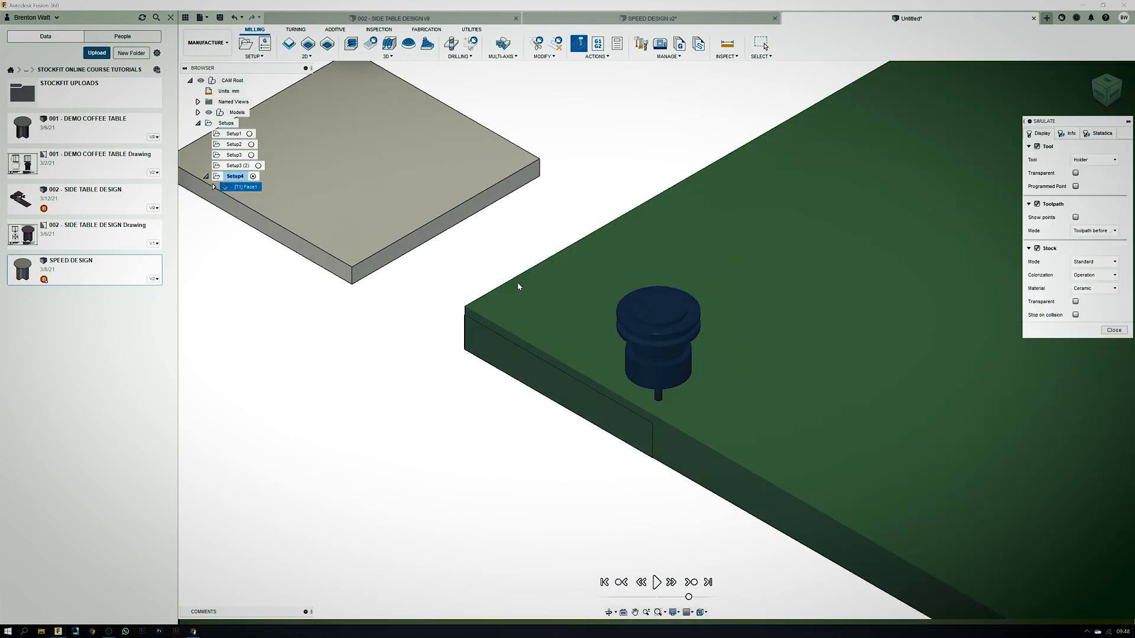
left_click(657, 583)
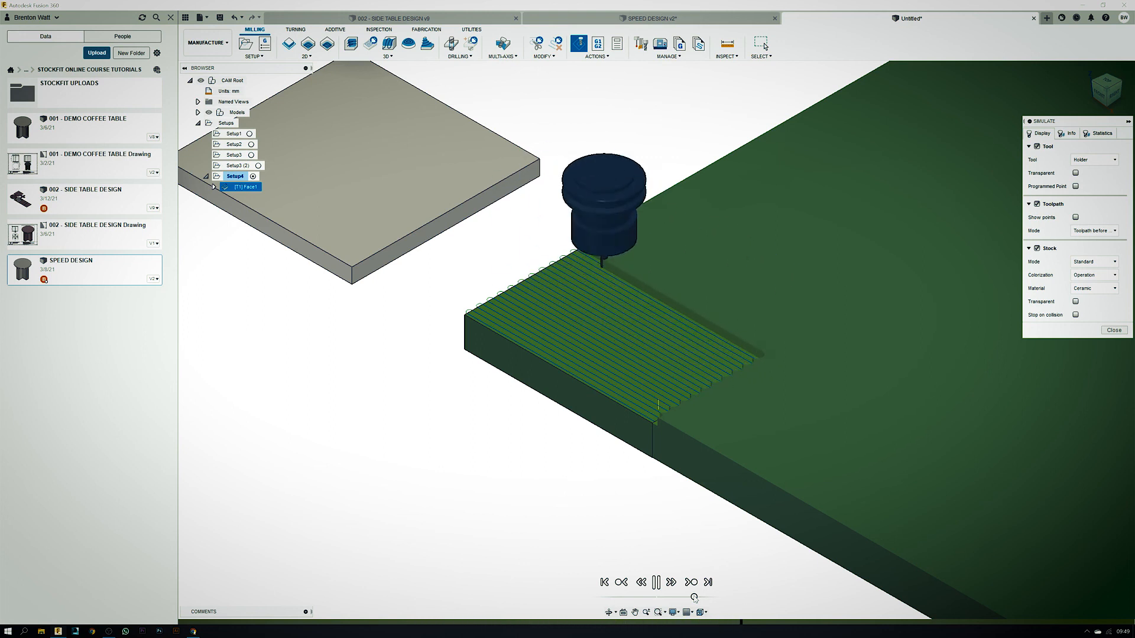
left_click(656, 584)
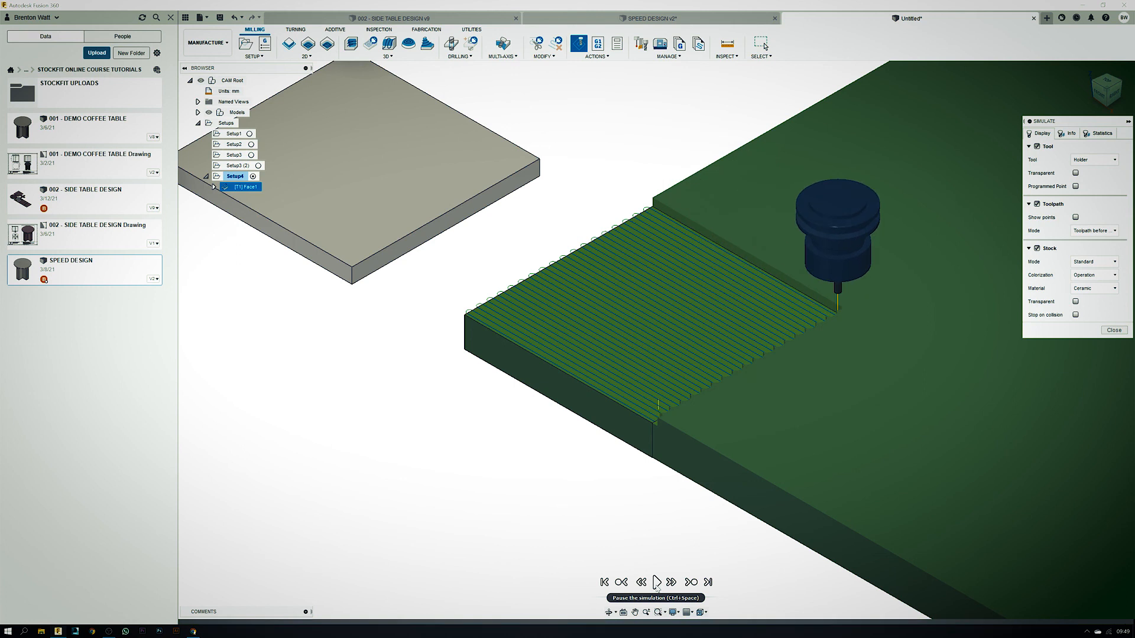
left_click(656, 584)
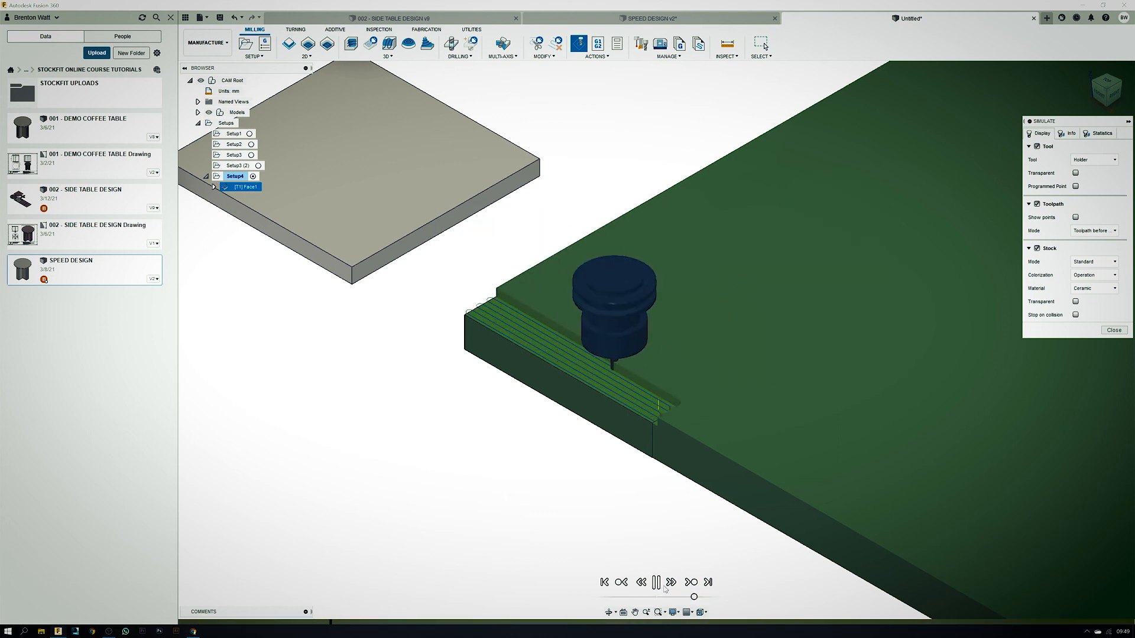
left_click(656, 584)
scroll(790, 505, "down", 3)
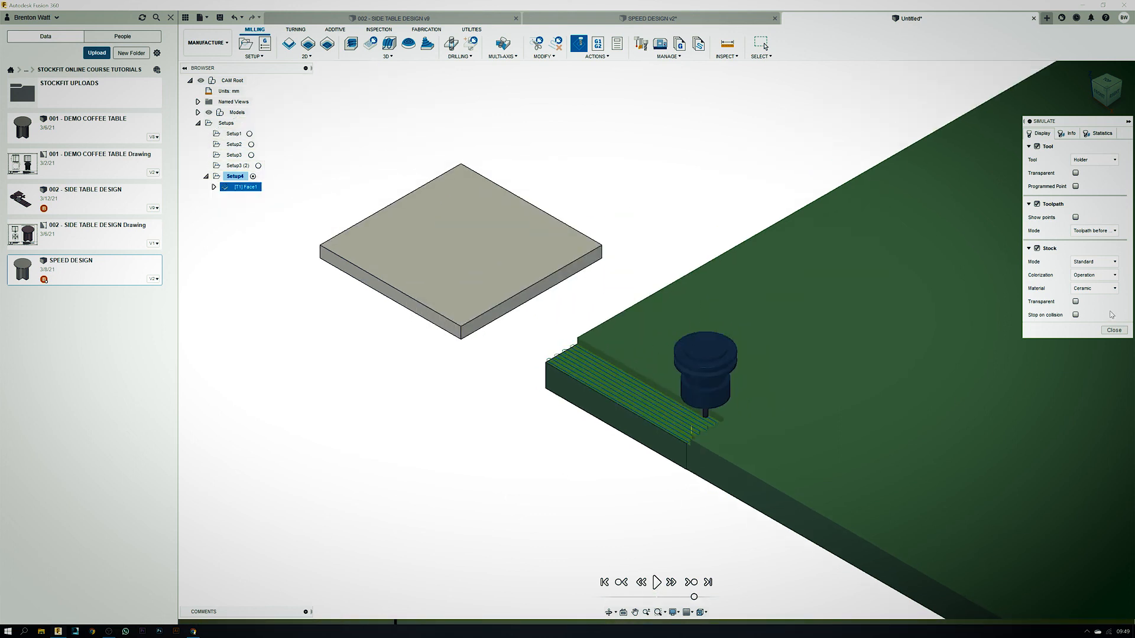
left_click(1115, 331)
Compare the 16mm body with the faced 32mm body and its toolpath in the isometric and front views
scroll(498, 424, "up", 1)
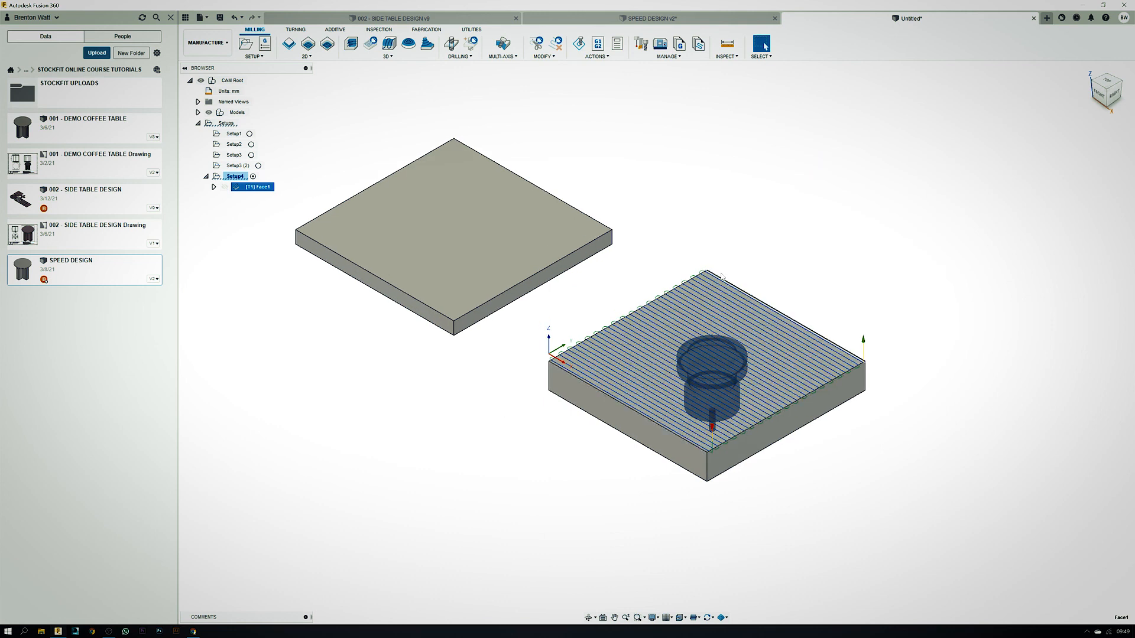
scroll(593, 366, "down", 2)
scroll(552, 352, "up", 4)
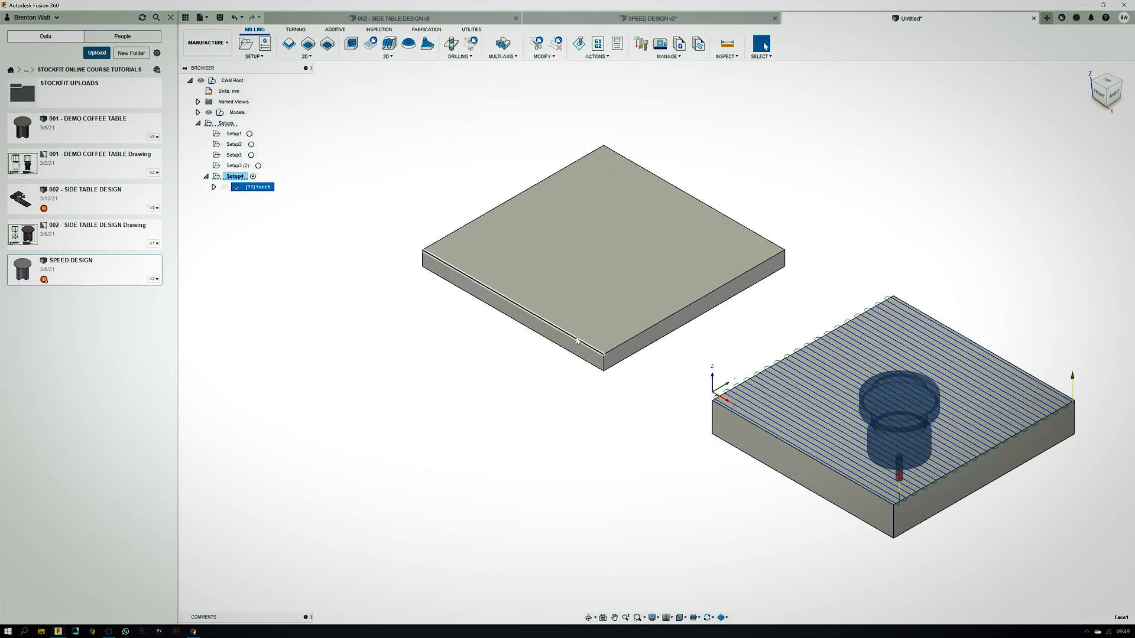
scroll(609, 382, "up", 1)
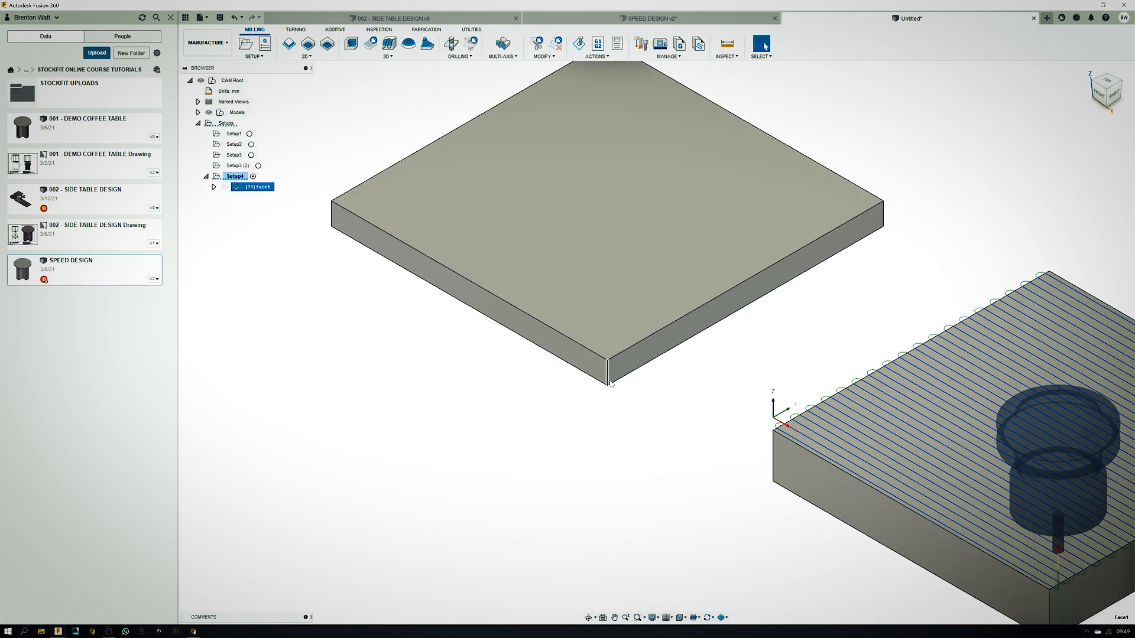
scroll(609, 383, "down", 3)
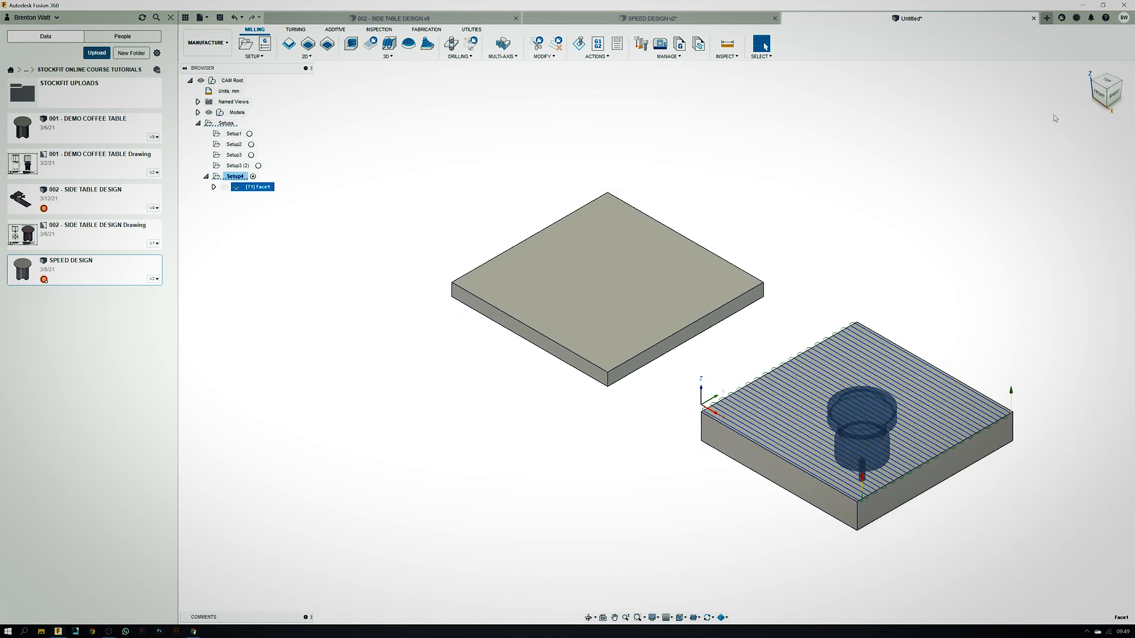
left_click(1100, 93)
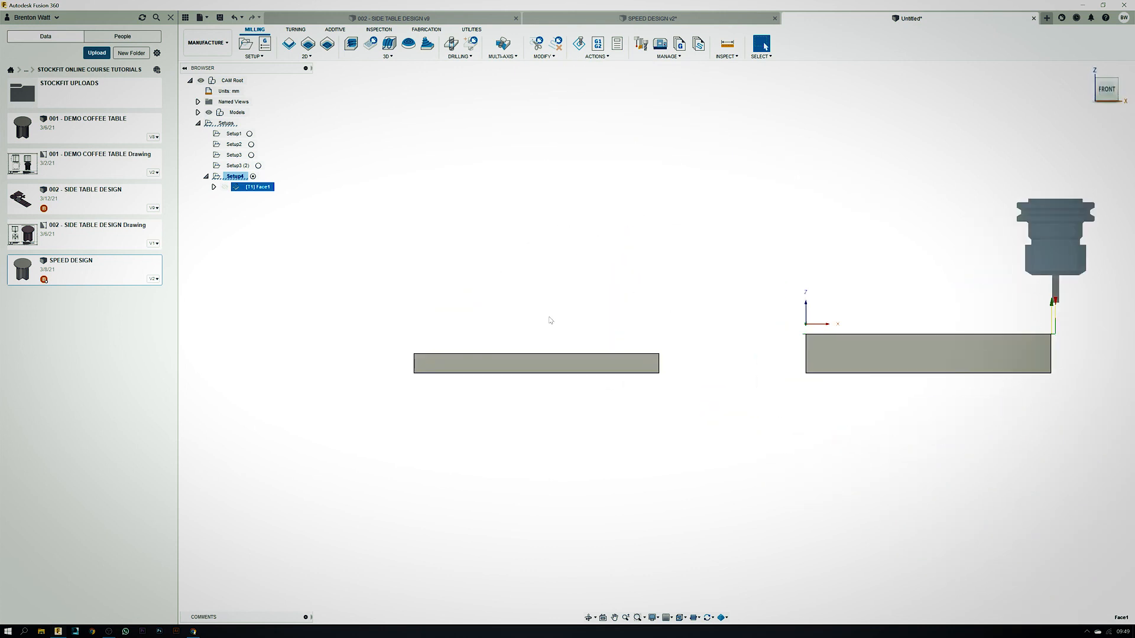
left_click(1087, 70)
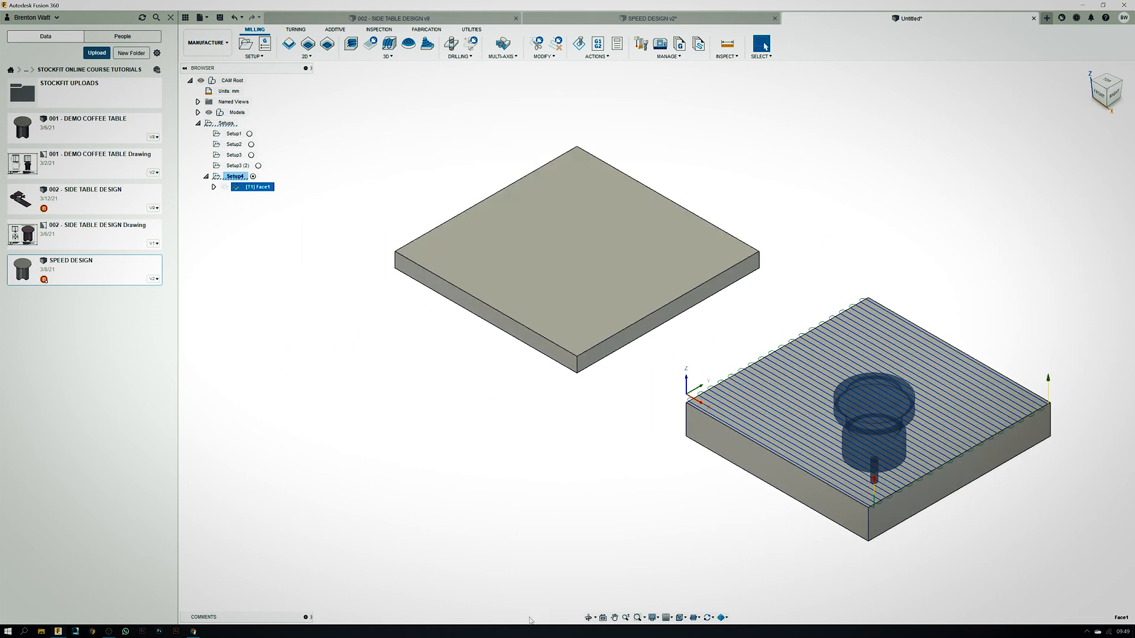